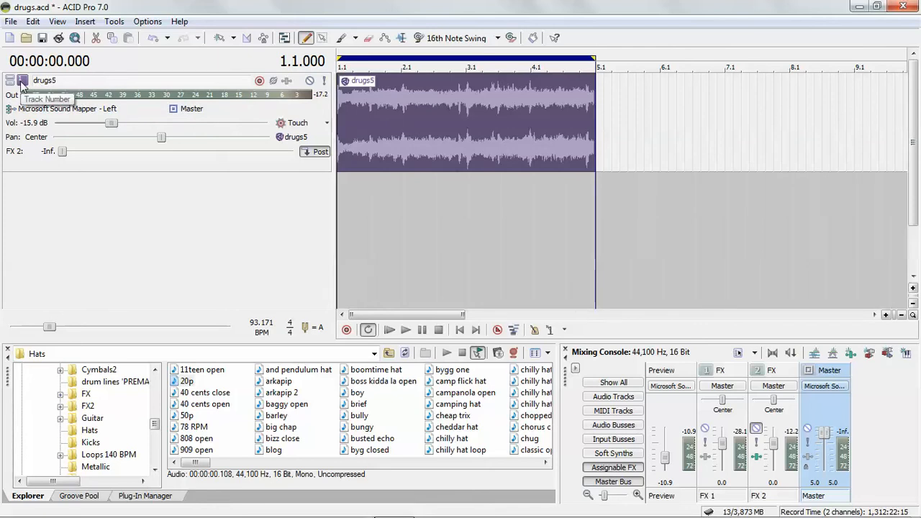
# Step: Start the Beatmapper Wizard for the drugs5 clip from its stretch properties
pyautogui.doubleClick(22, 82)
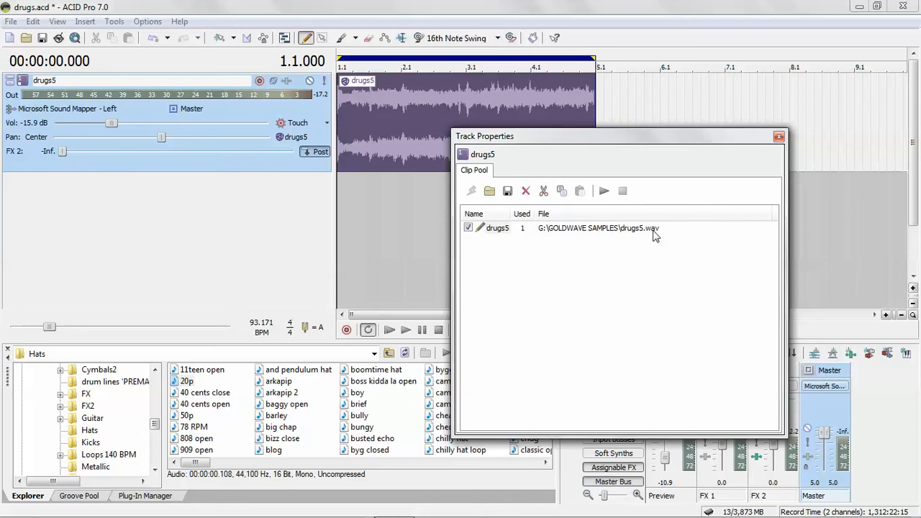
pyautogui.doubleClick(590, 229)
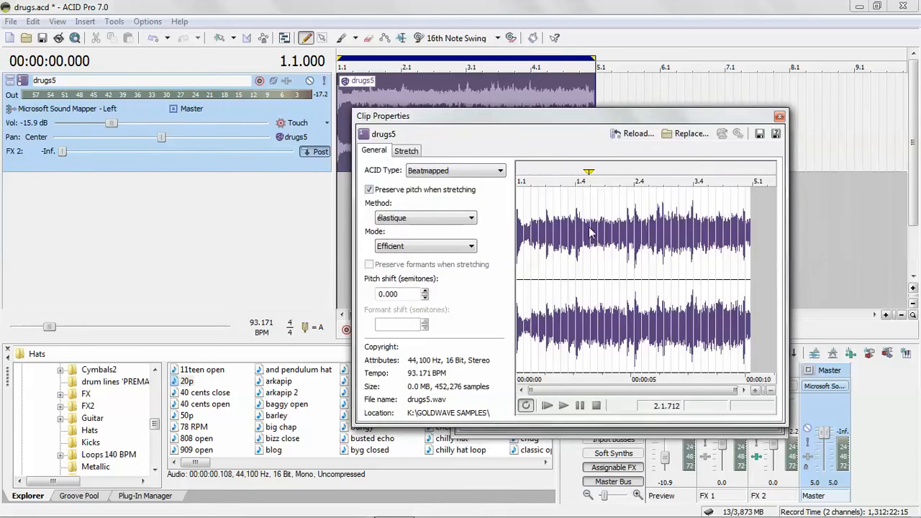
pyautogui.click(410, 153)
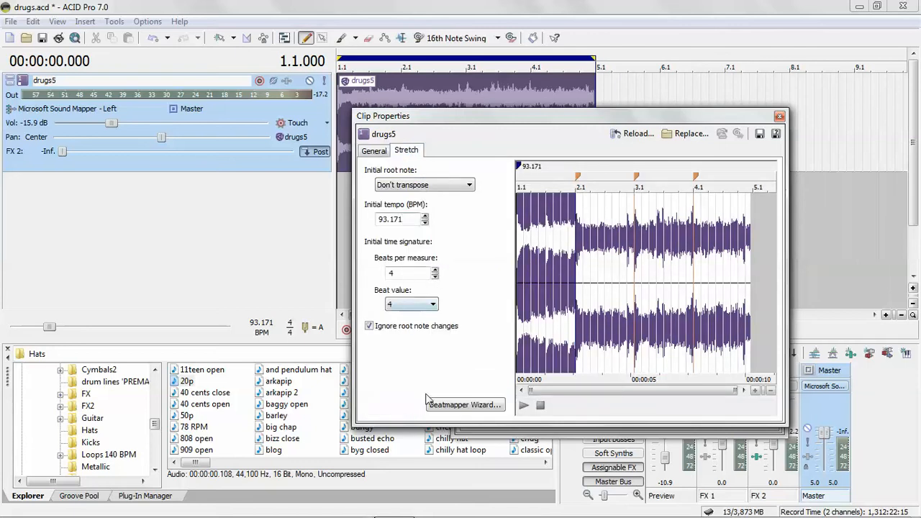
pyautogui.click(461, 405)
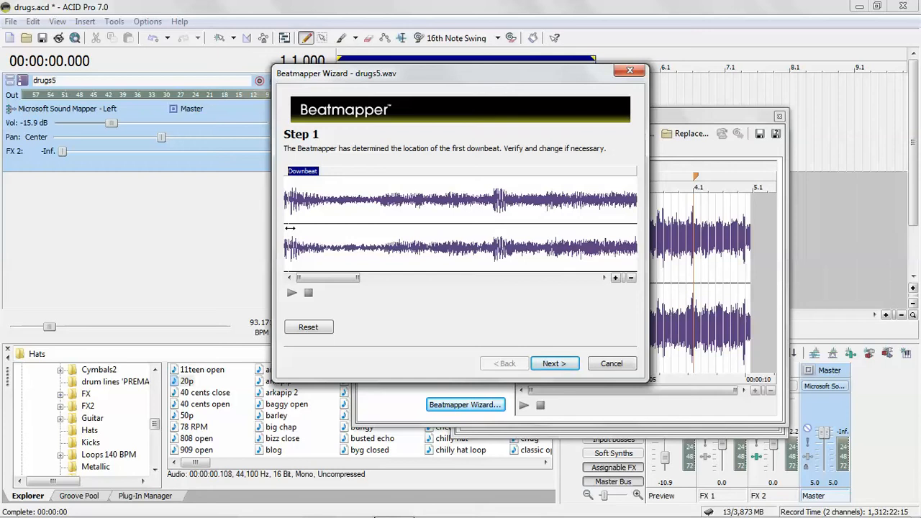
# Step: Audition the clip, move the downbeat marker to the very start of the waveform, and accept the downbeat
pyautogui.click(291, 294)
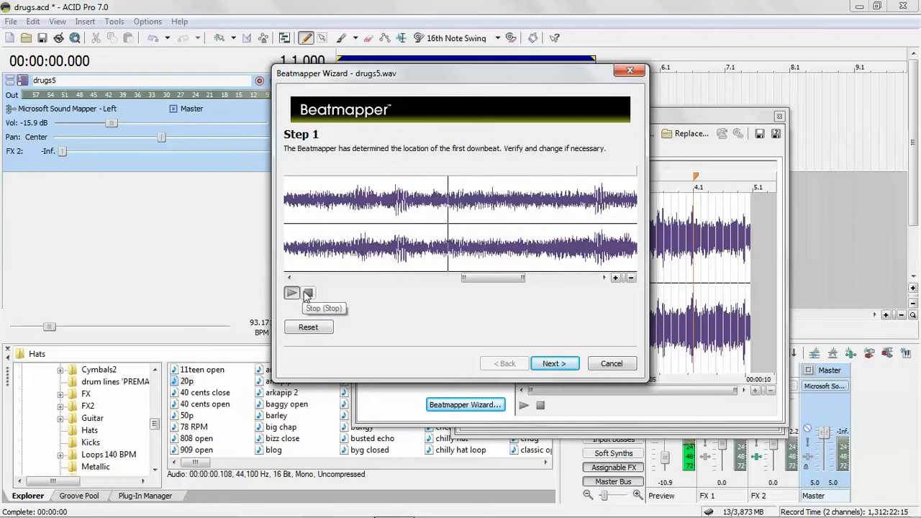
pyautogui.click(309, 292)
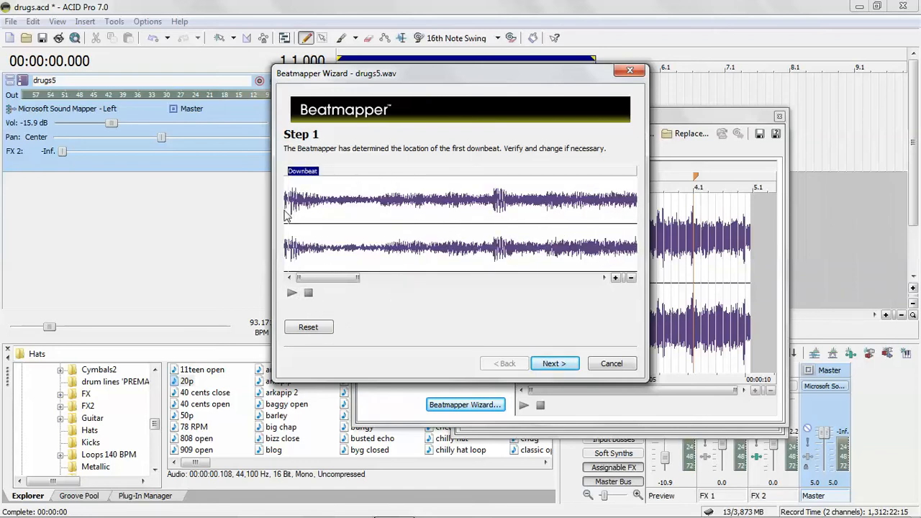
pyautogui.moveTo(287, 208)
pyautogui.mouseDown()
pyautogui.moveTo(261, 215)
pyautogui.moveTo(264, 238)
pyautogui.moveTo(284, 220)
pyautogui.mouseUp()
pyautogui.click(291, 294)
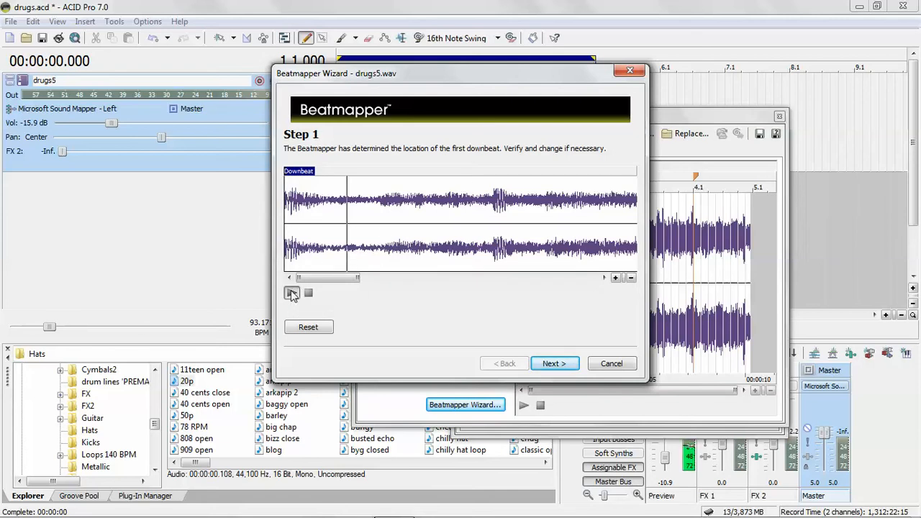
pyautogui.click(308, 294)
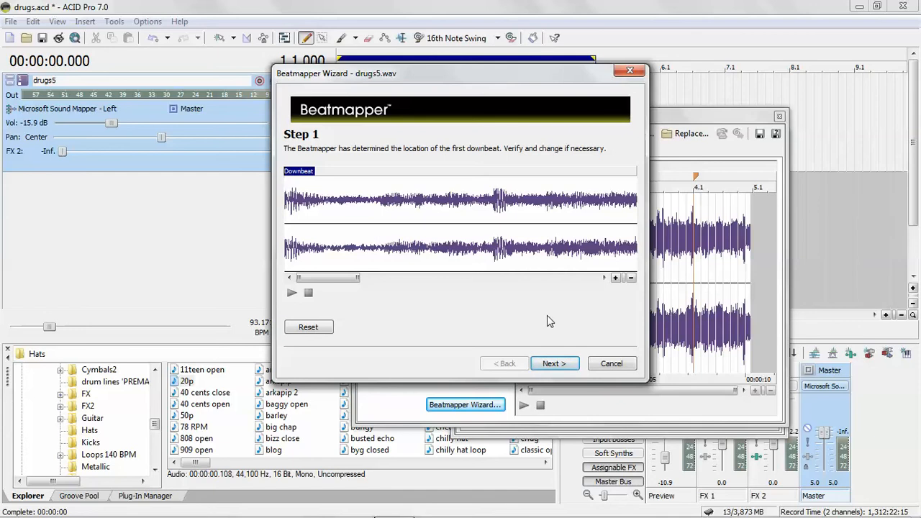
pyautogui.click(548, 365)
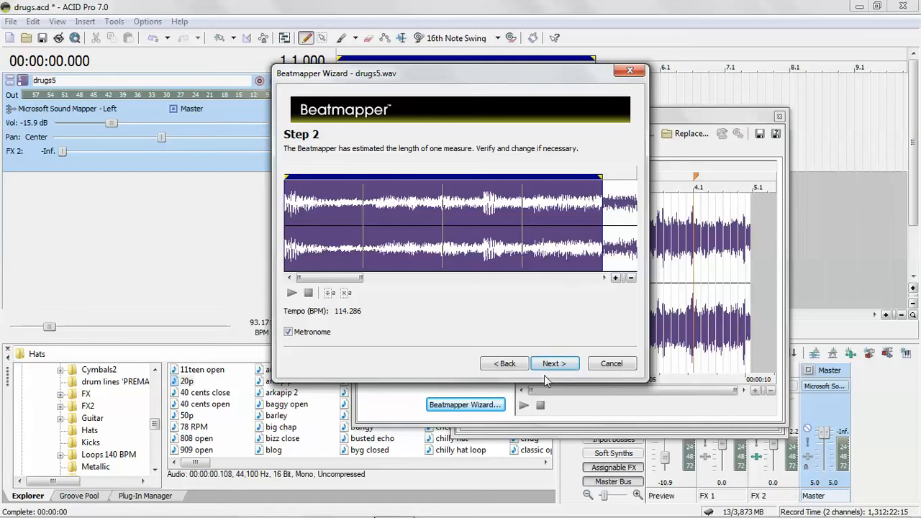
# Step: Lengthen the one-measure selection to a tempo of 91.428 BPM, check it against the metronome, and accept it
pyautogui.click(292, 293)
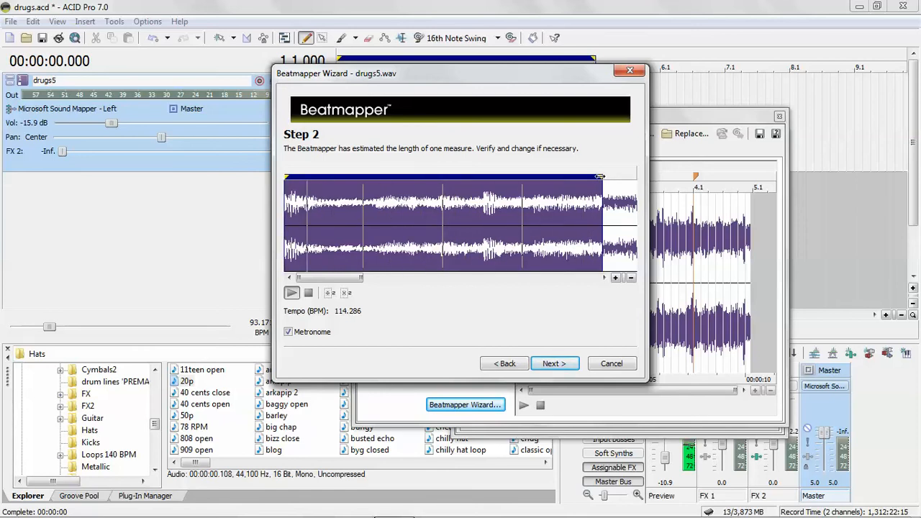
pyautogui.moveTo(600, 177)
pyautogui.mouseDown()
pyautogui.moveTo(660, 178)
pyautogui.moveTo(432, 178)
pyautogui.mouseUp()
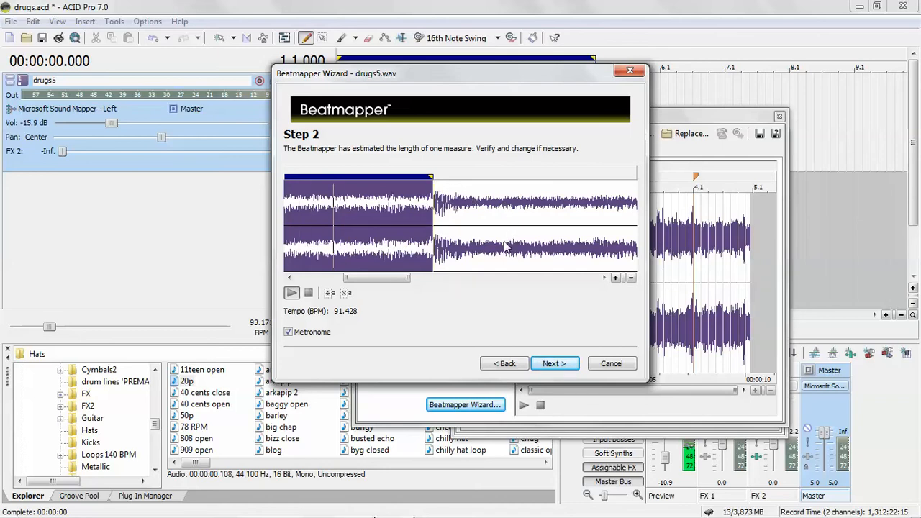
pyautogui.moveTo(383, 283); pyautogui.dragTo(303, 281)
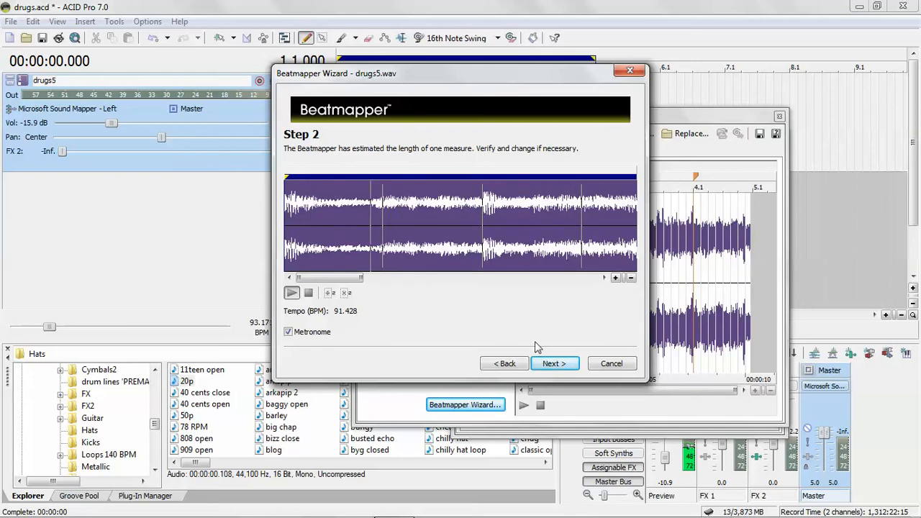
pyautogui.click(308, 292)
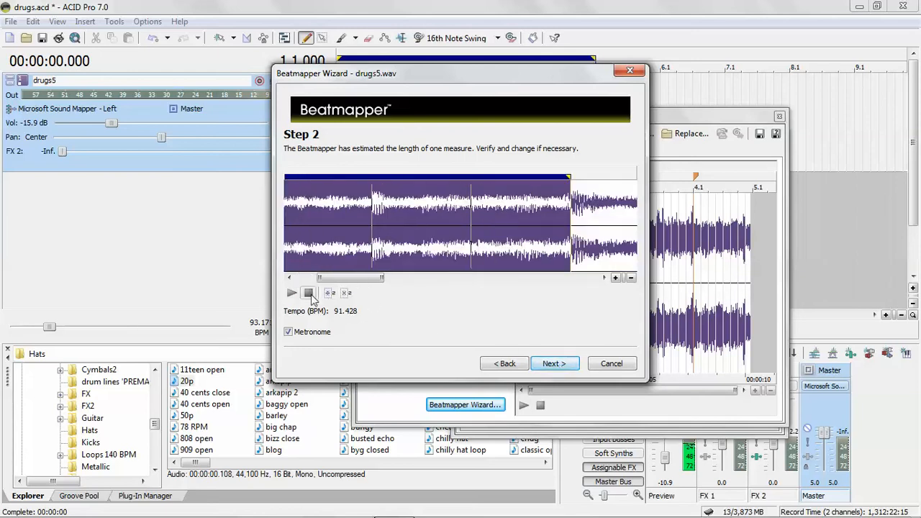
pyautogui.click(552, 363)
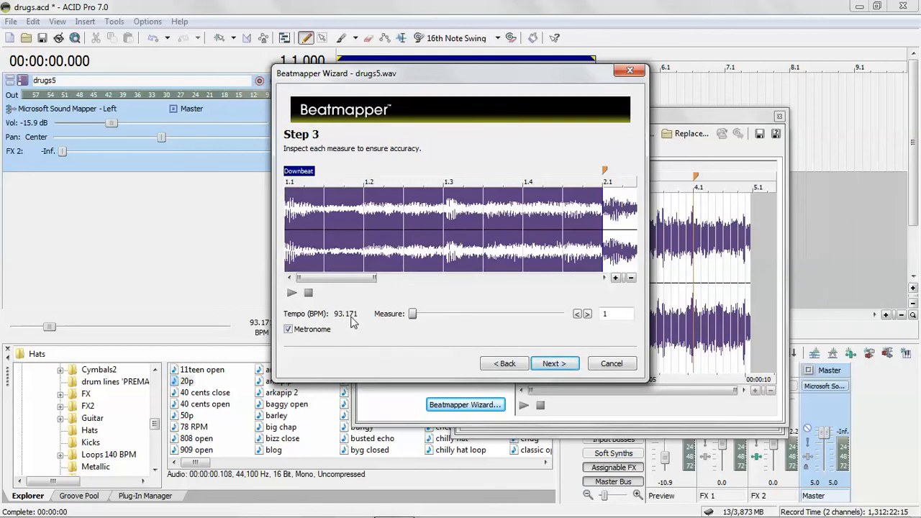
# Step: Finish beatmapping with project tempo matching, pitch preservation and saved Beatmapper information enabled, and close the clip and track properties
pyautogui.click(559, 367)
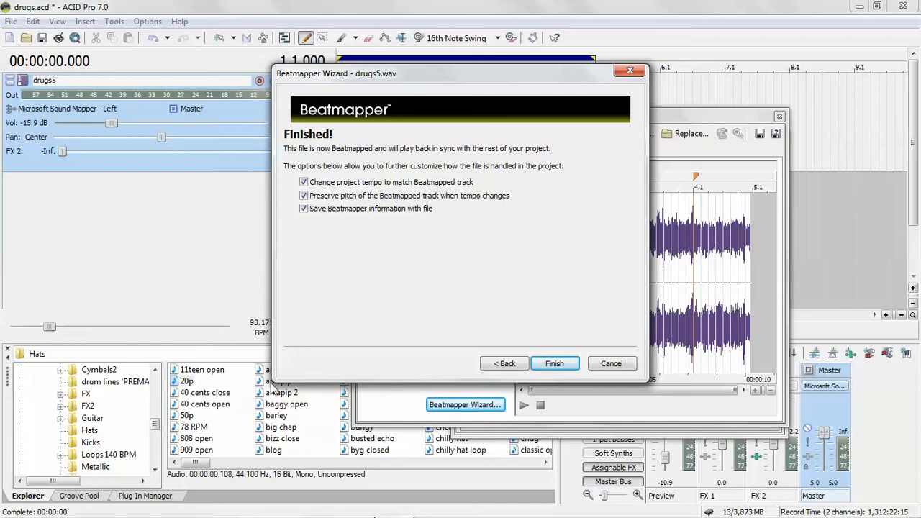
pyautogui.click(552, 364)
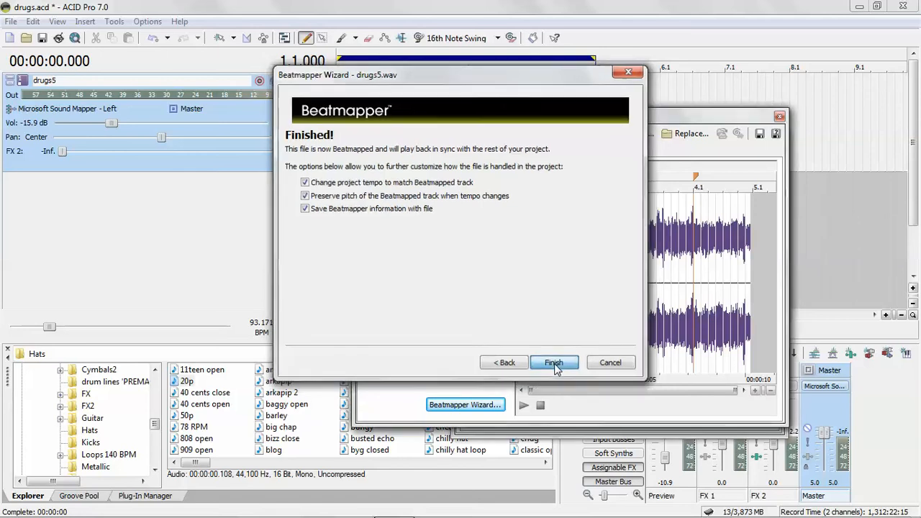
pyautogui.click(779, 117)
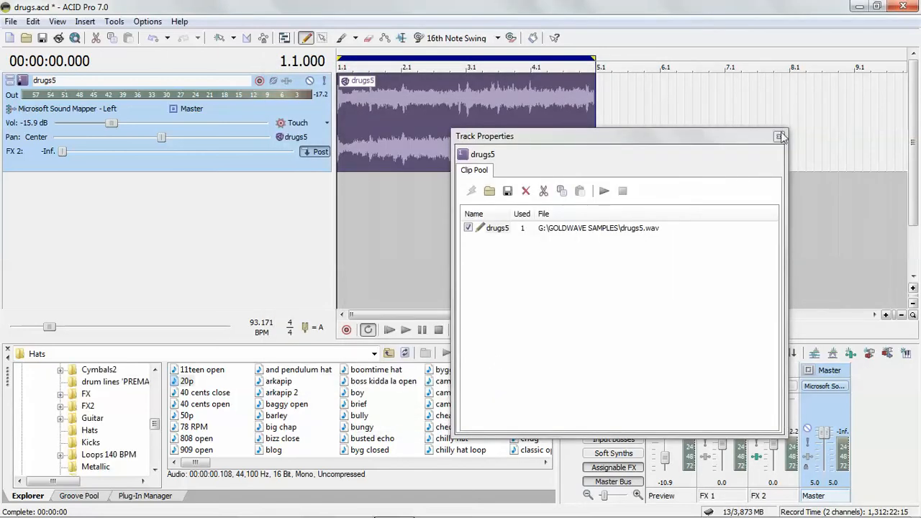
pyautogui.click(780, 136)
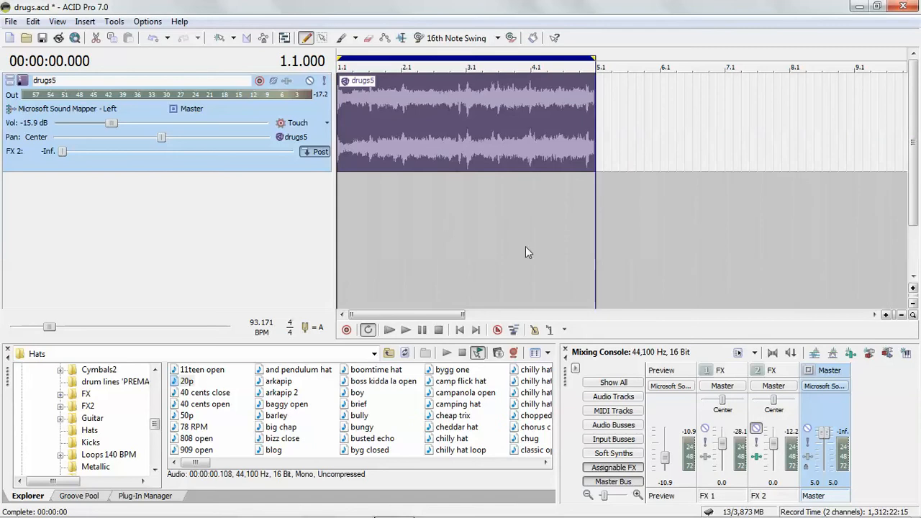
# Step: Turn on the metronome for project playback
pyautogui.click(886, 314)
pyautogui.click(886, 314)
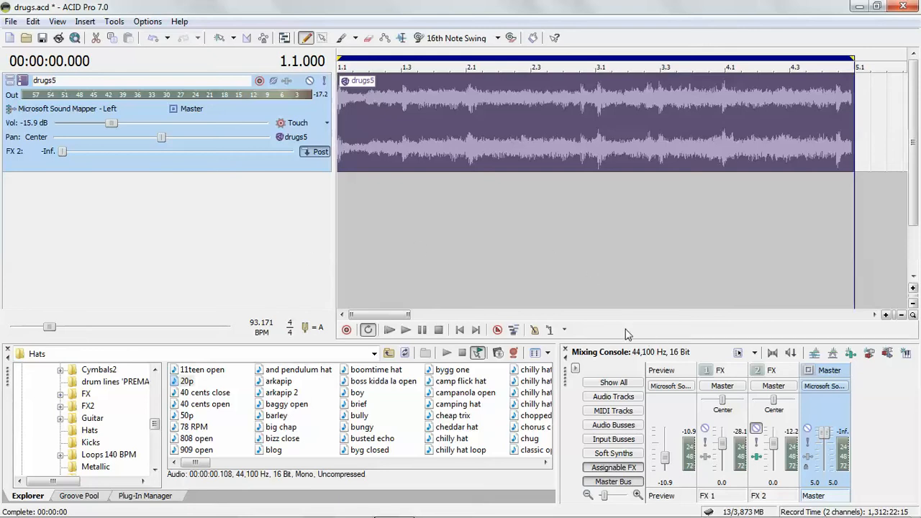
pyautogui.click(534, 331)
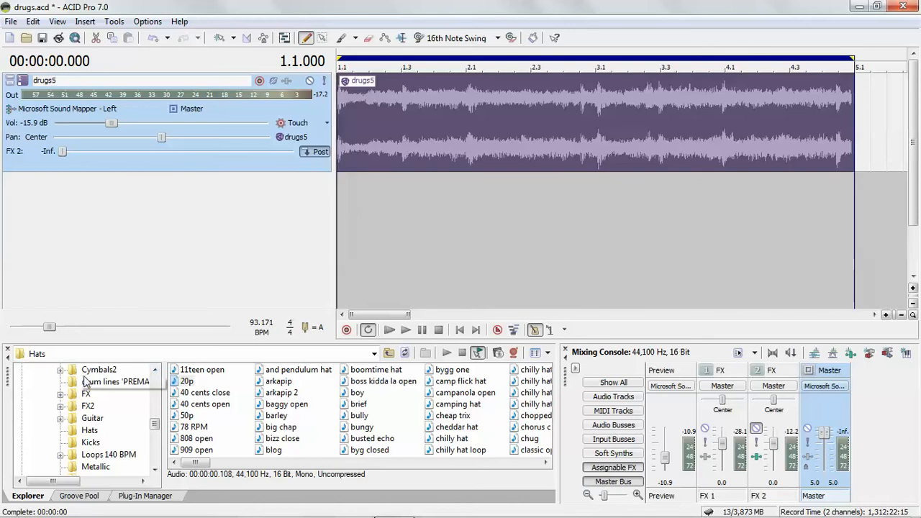
# Step: Browse to the Kicks folder inside the wave samples folder
pyautogui.click(155, 370)
pyautogui.click(155, 370)
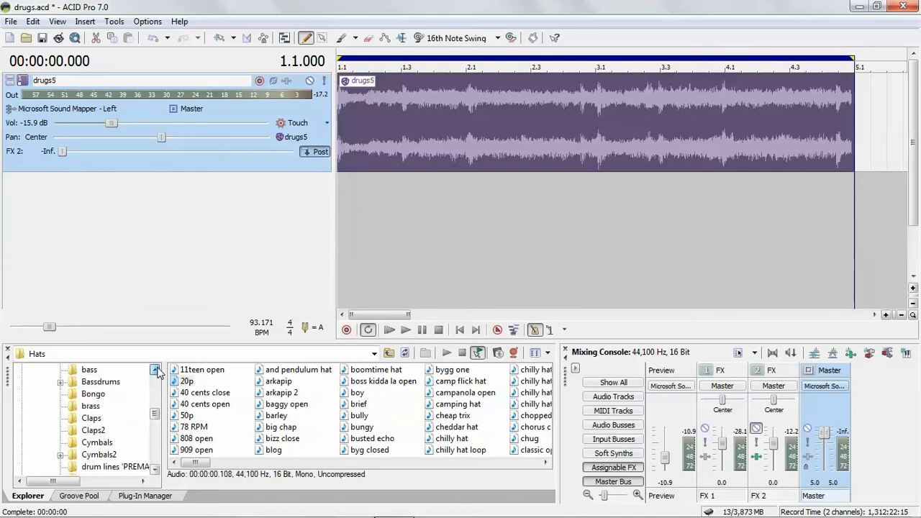
pyautogui.click(156, 369)
pyautogui.moveTo(155, 395)
pyautogui.mouseDown()
pyautogui.moveTo(155, 411)
pyautogui.moveTo(159, 371)
pyautogui.moveTo(157, 413)
pyautogui.mouseUp()
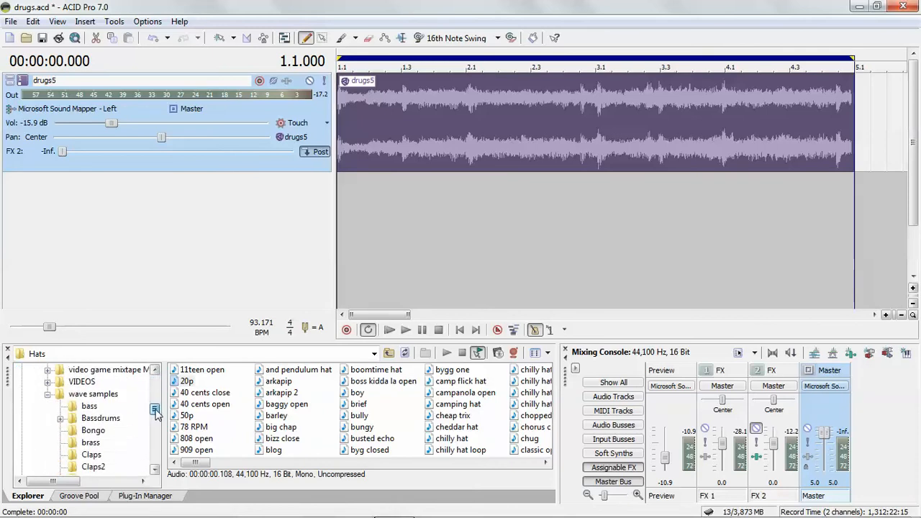
pyautogui.click(105, 402)
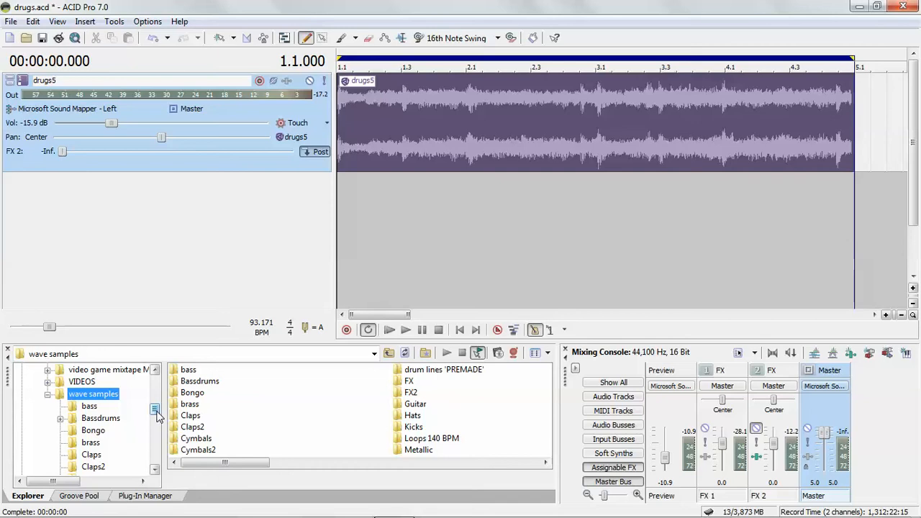
pyautogui.doubleClick(410, 429)
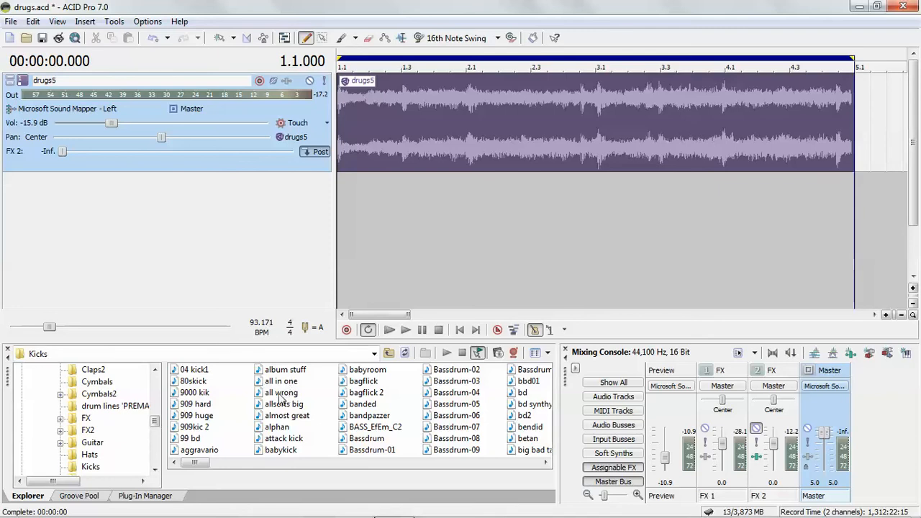
# Step: Preview the Bassdrum-05, bd and bd2 kick samples and add bd2 to the project as a new track
pyautogui.click(455, 405)
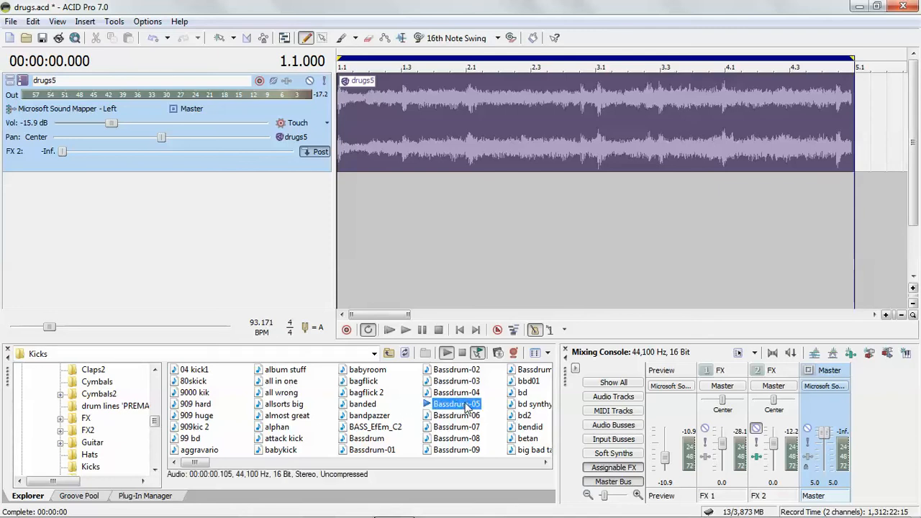
pyautogui.click(512, 392)
pyautogui.click(522, 415)
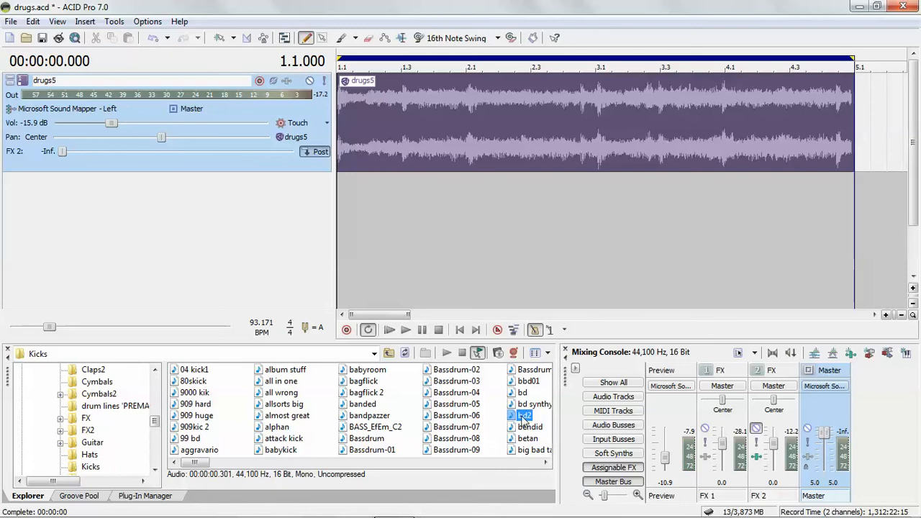
pyautogui.doubleClick(523, 417)
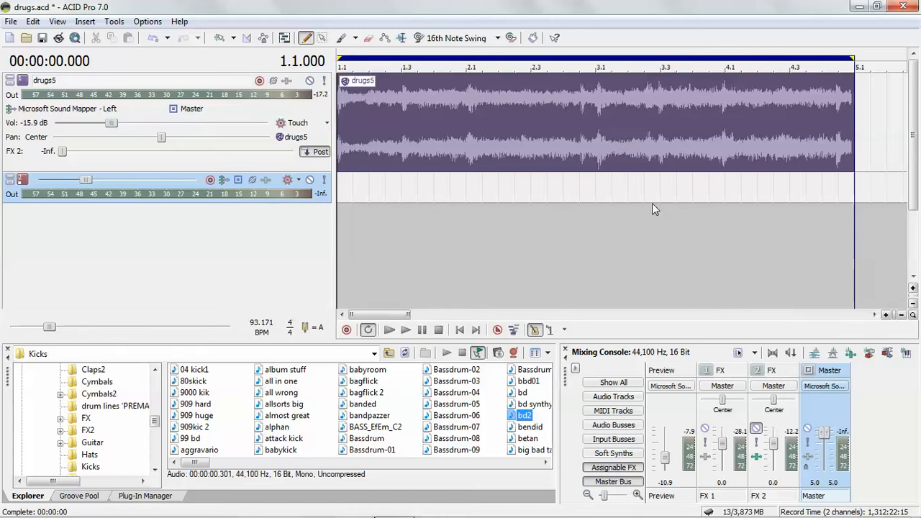
pyautogui.click(913, 289)
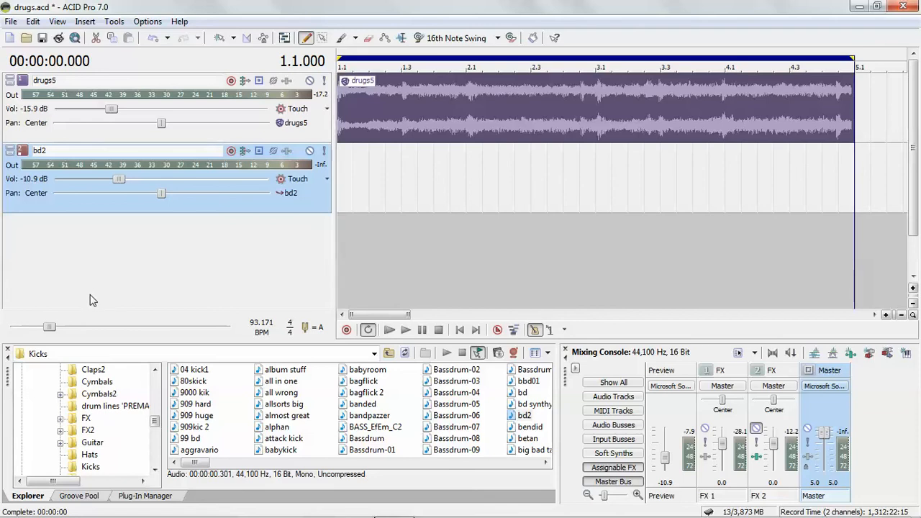
# Step: Set the timeline grid spacing to 16th notes and activate the Paint tool, keeping its paint length at 16th notes
pyautogui.click(234, 42)
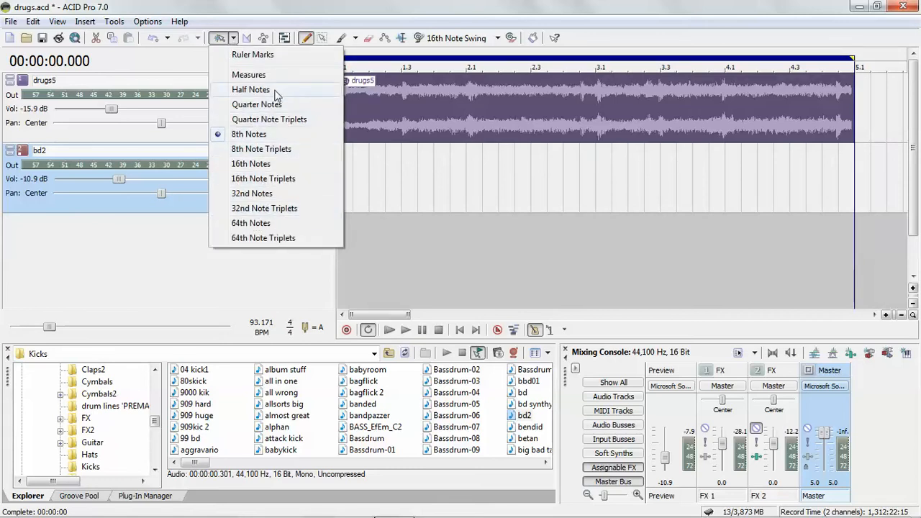
pyautogui.click(257, 164)
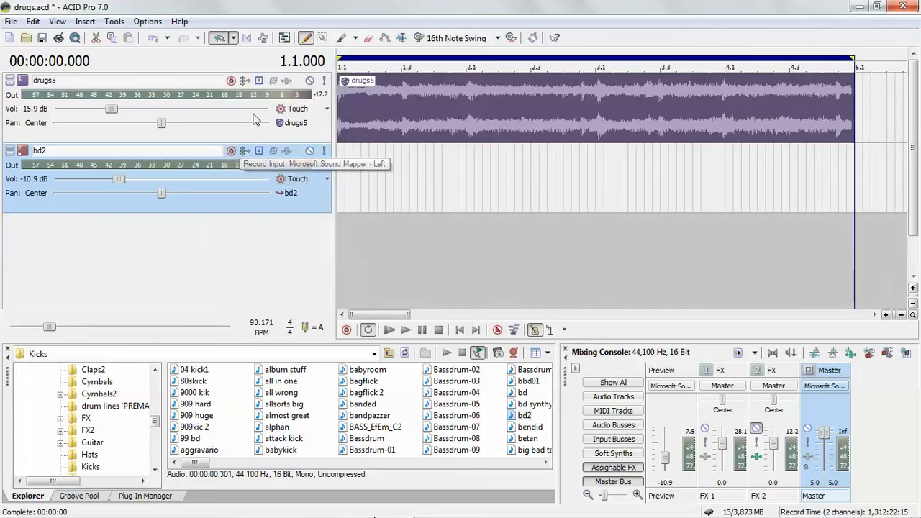
pyautogui.click(342, 39)
pyautogui.click(355, 40)
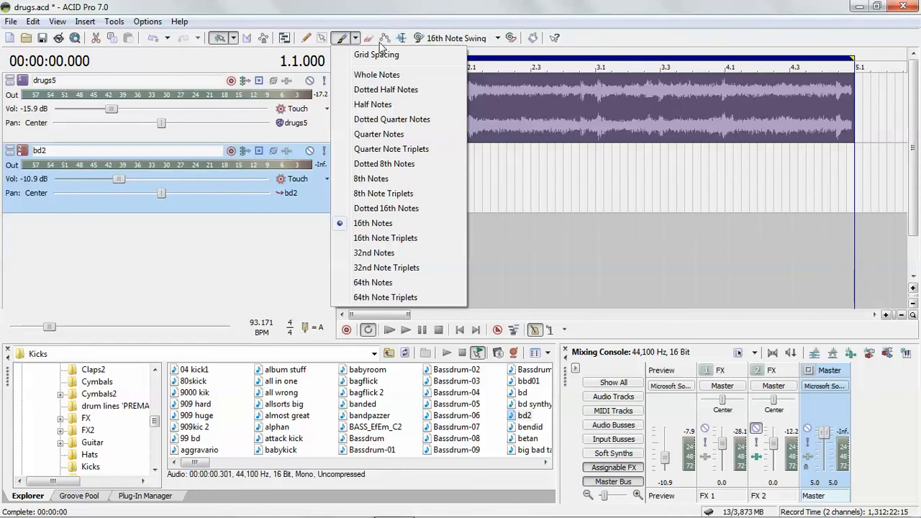
pyautogui.click(253, 263)
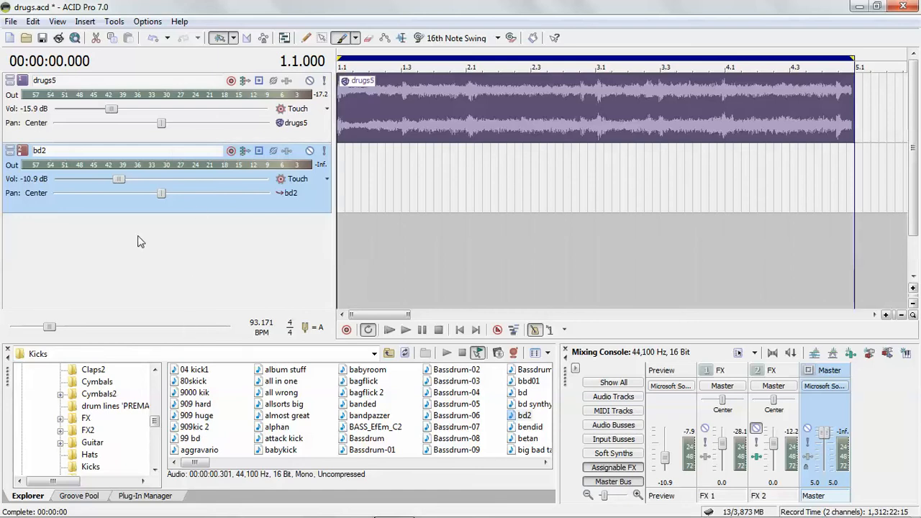
# Step: Paint one 16th-note kick hit on the bd2 track at beat 1.1 and check the paint length options
pyautogui.click(343, 160)
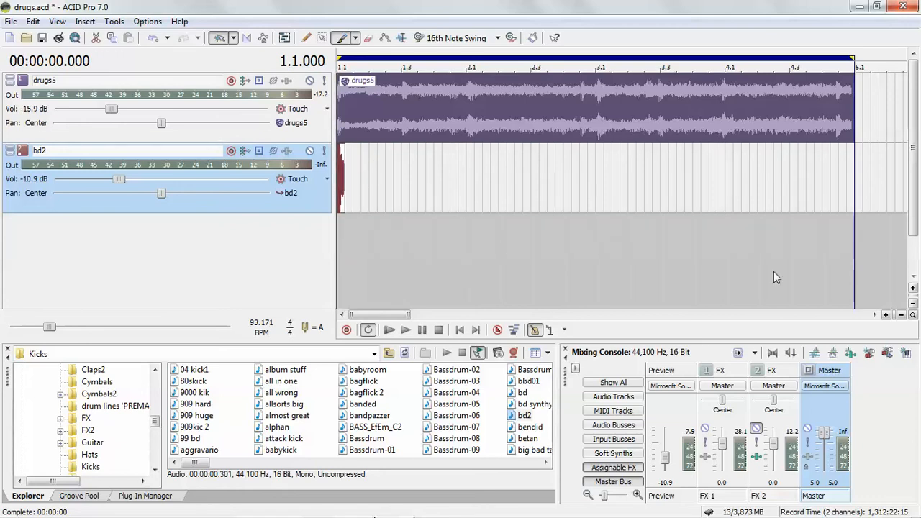
pyautogui.click(886, 315)
pyautogui.click(886, 314)
pyautogui.click(887, 314)
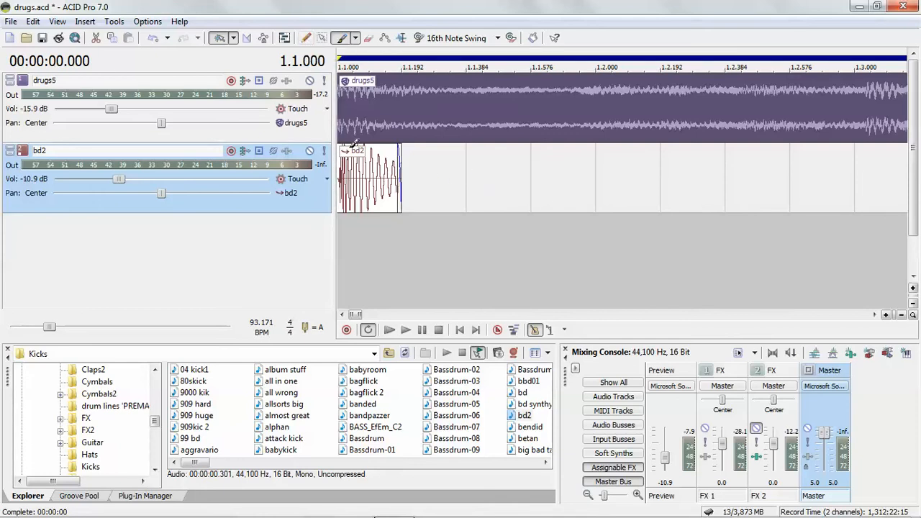
pyautogui.click(356, 39)
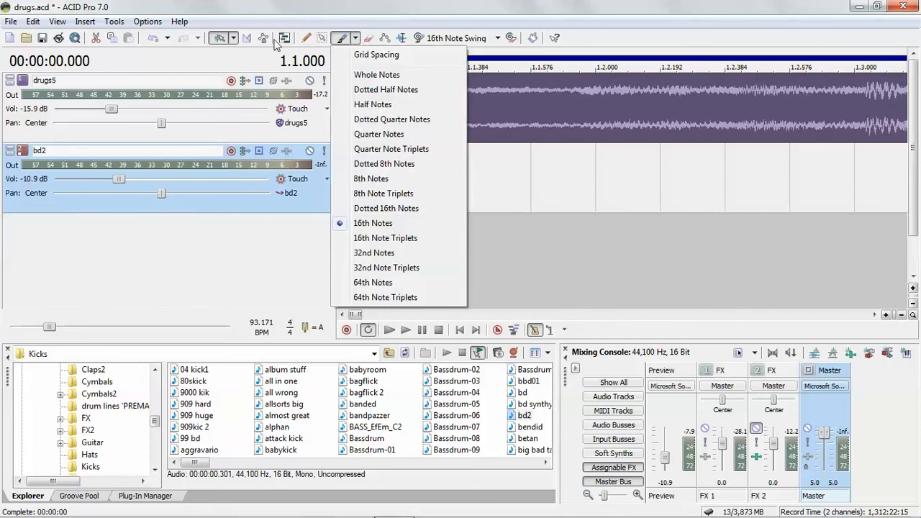
# Step: Set the timeline grid spacing to 8th notes, then erase and repaint the 16th-note kick at beat 1.1 on the bd2 track
pyautogui.click(233, 39)
pyautogui.click(234, 38)
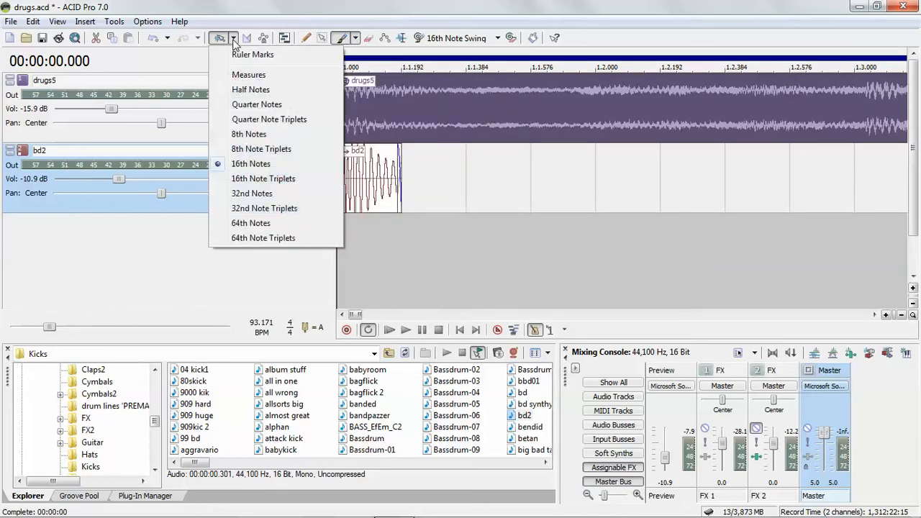
pyautogui.click(249, 135)
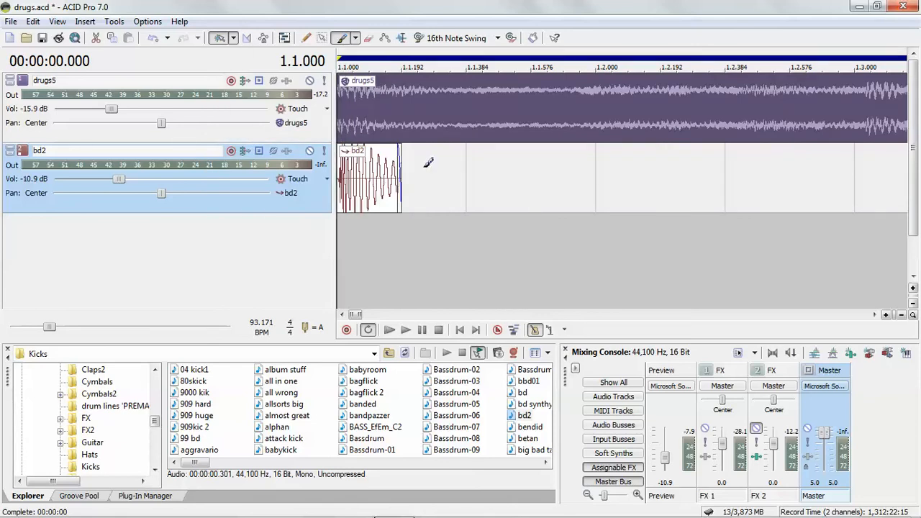
pyautogui.press('Delete')
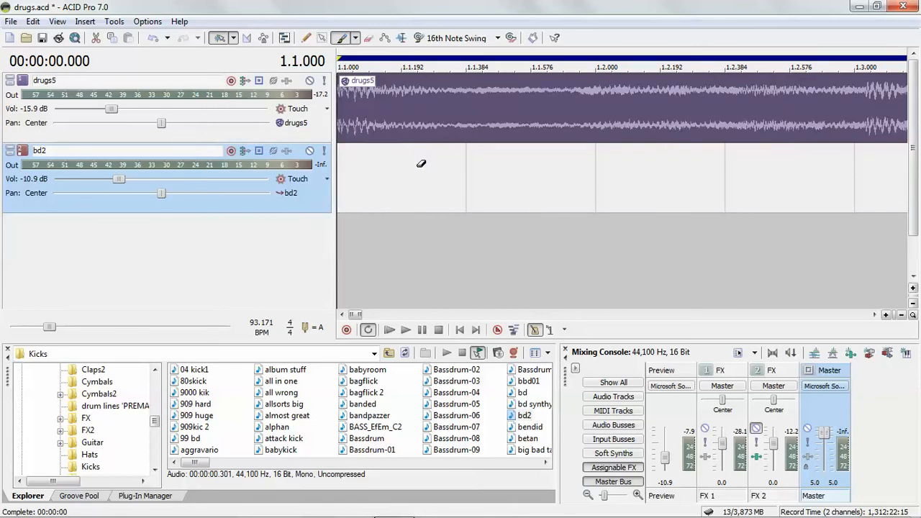
pyautogui.click(371, 168)
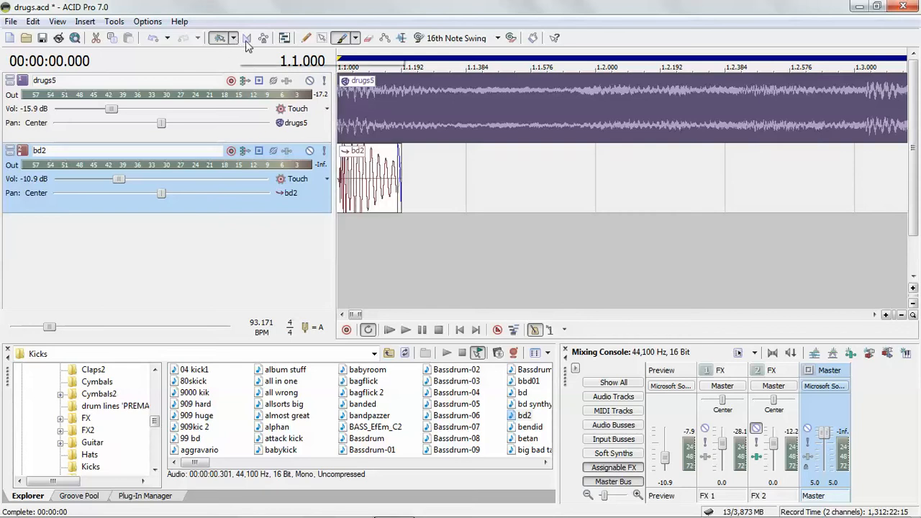
# Step: Set the paint length to 8th notes, repaint the kick at beat 1.1 with it, and set the grid spacing to 16th notes
pyautogui.click(354, 37)
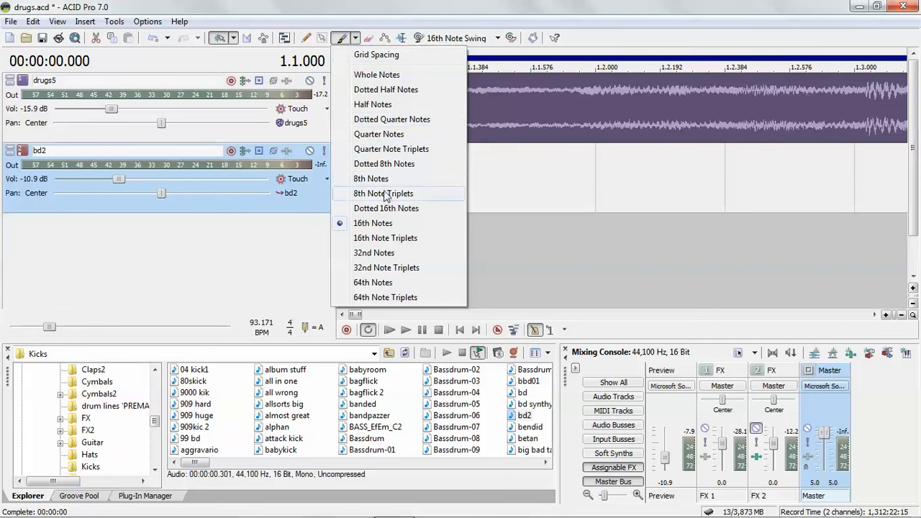
pyautogui.click(372, 179)
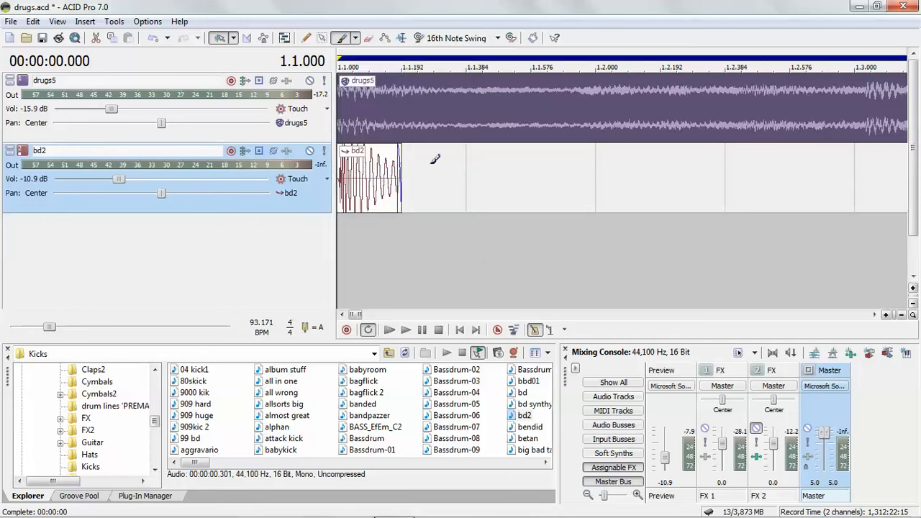
pyautogui.rightClick(383, 171)
pyautogui.click(354, 172)
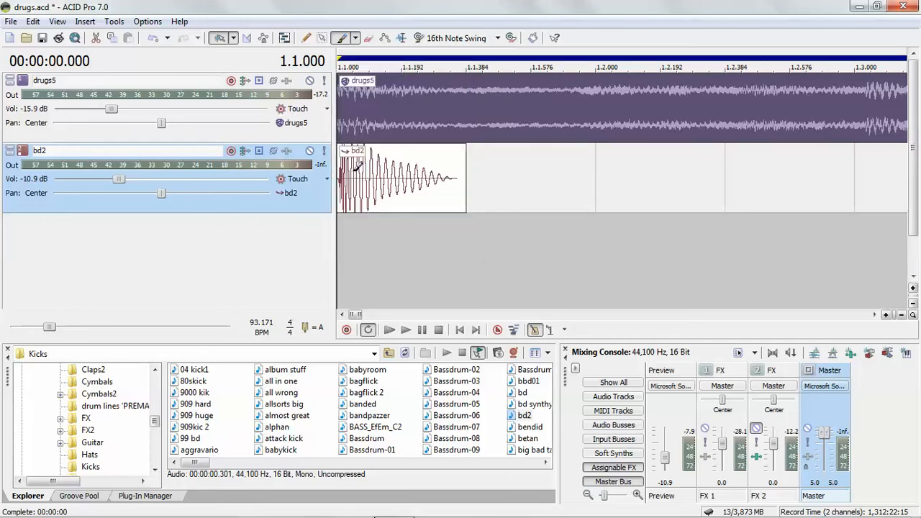
pyautogui.click(354, 39)
pyautogui.click(373, 17)
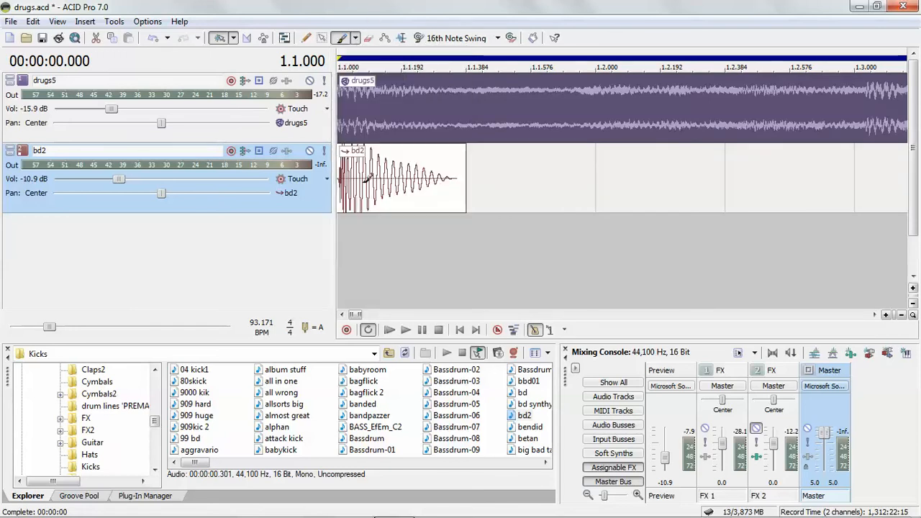
pyautogui.click(234, 40)
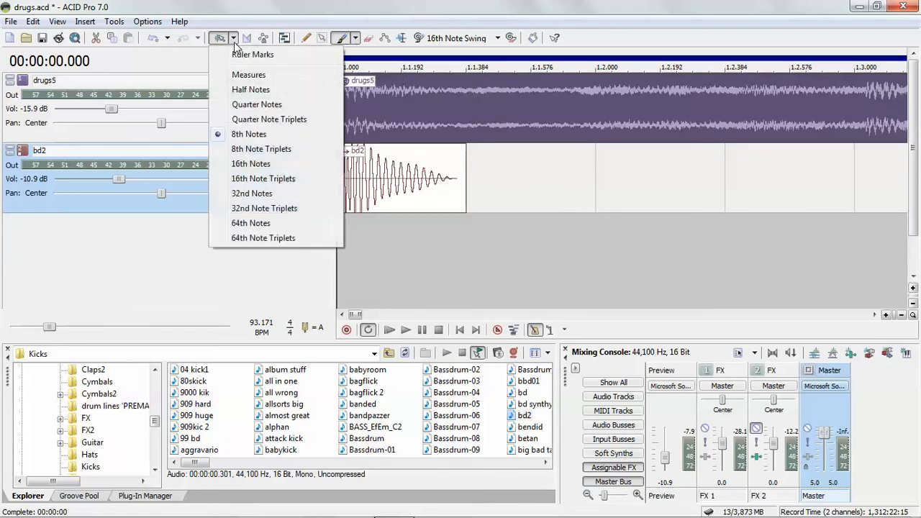
pyautogui.click(246, 165)
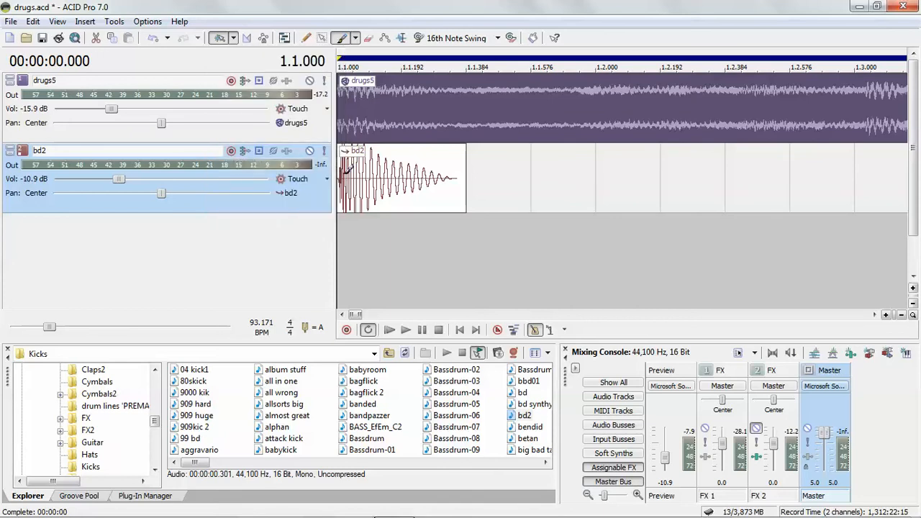
# Step: Try painting back-to-back 8th-note kicks up to beat 1.3 on the bd2 track, and erase the added hits
pyautogui.moveTo(510, 164); pyautogui.dragTo(755, 155)
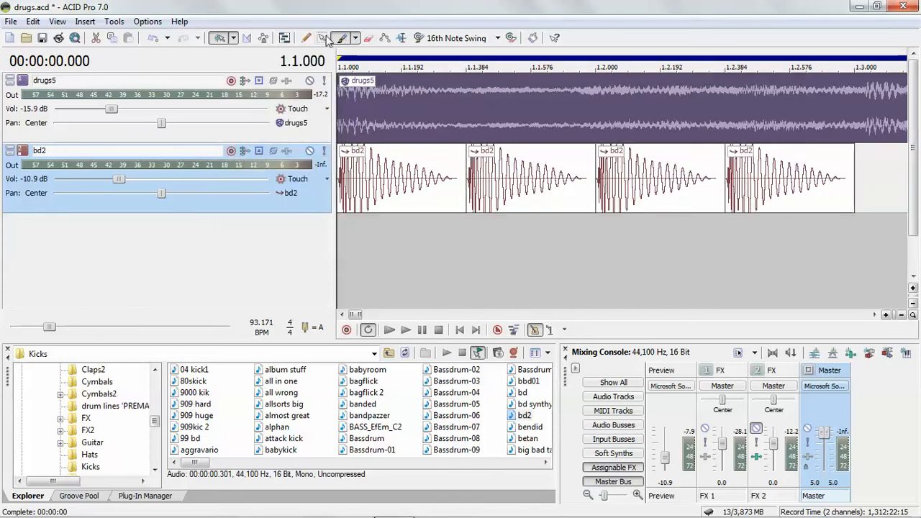
pyautogui.click(355, 38)
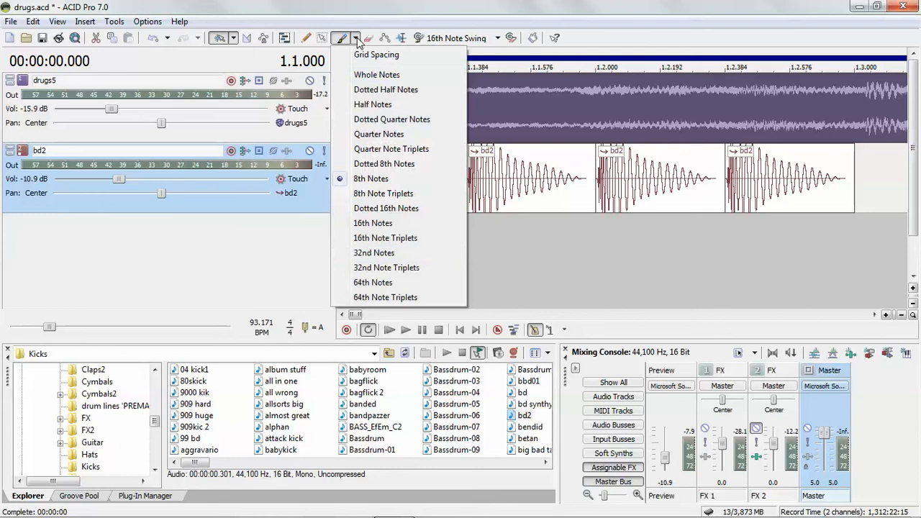
pyautogui.click(434, 11)
pyautogui.moveTo(875, 178); pyautogui.dragTo(352, 174)
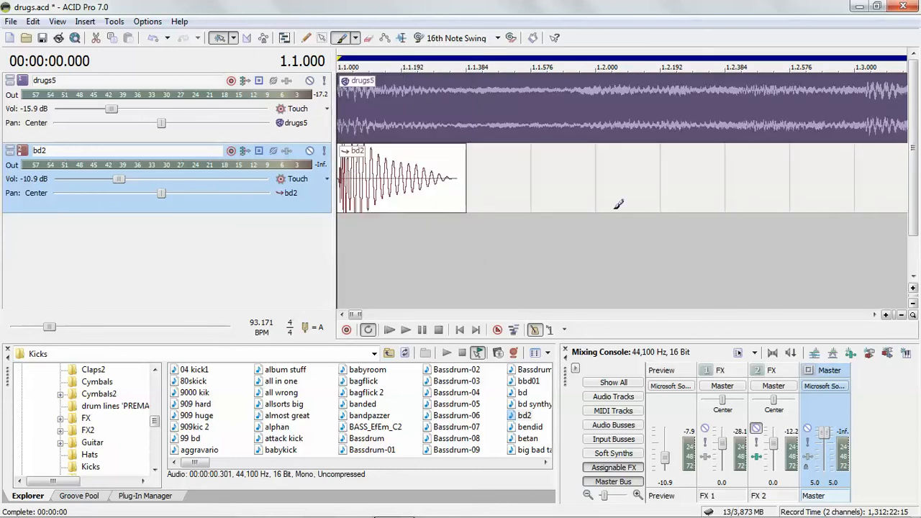
# Step: Paint 8th-note kick hits on the bd2 track at beats 2.1, 3.1 and 4.1
pyautogui.click(903, 315)
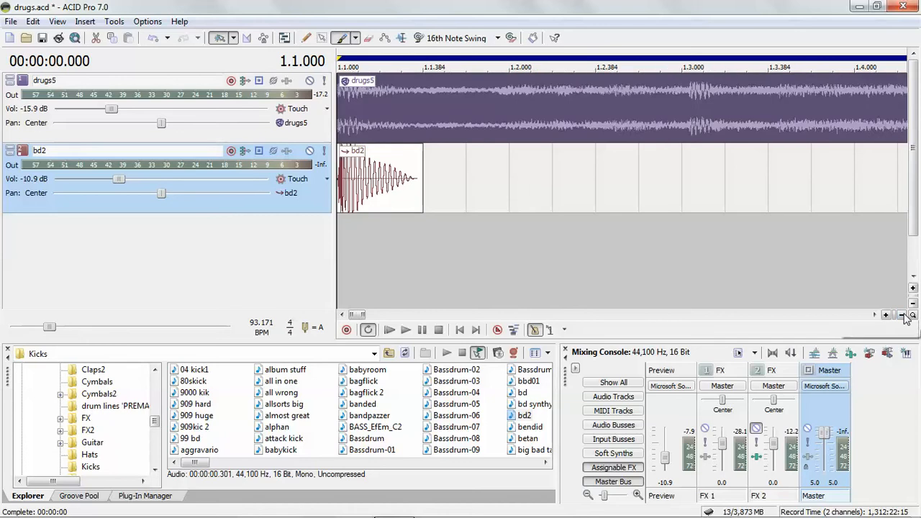
pyautogui.click(903, 316)
pyautogui.click(902, 315)
pyautogui.click(903, 315)
pyautogui.click(902, 315)
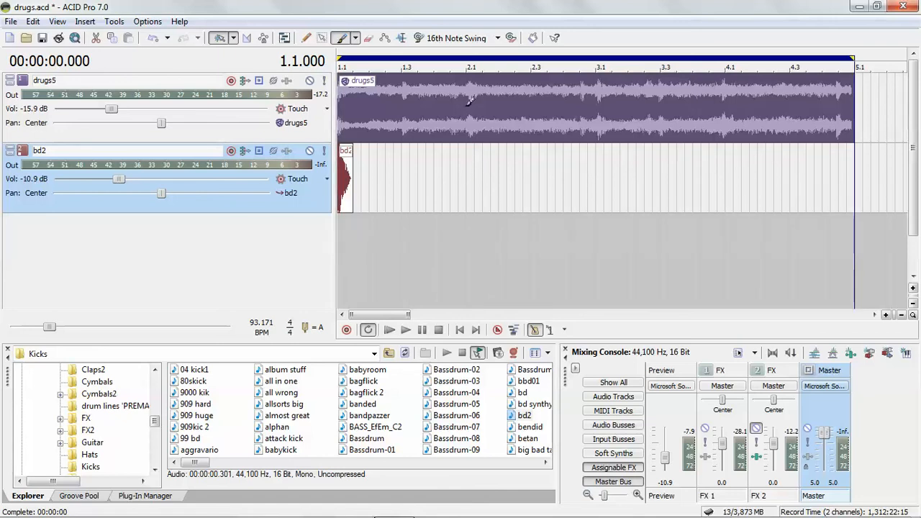
pyautogui.click(471, 183)
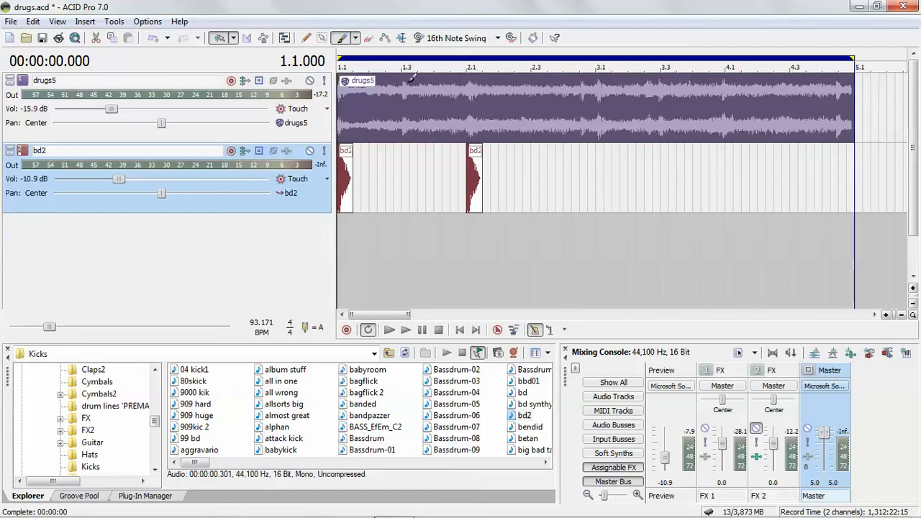
pyautogui.click(602, 171)
pyautogui.click(735, 182)
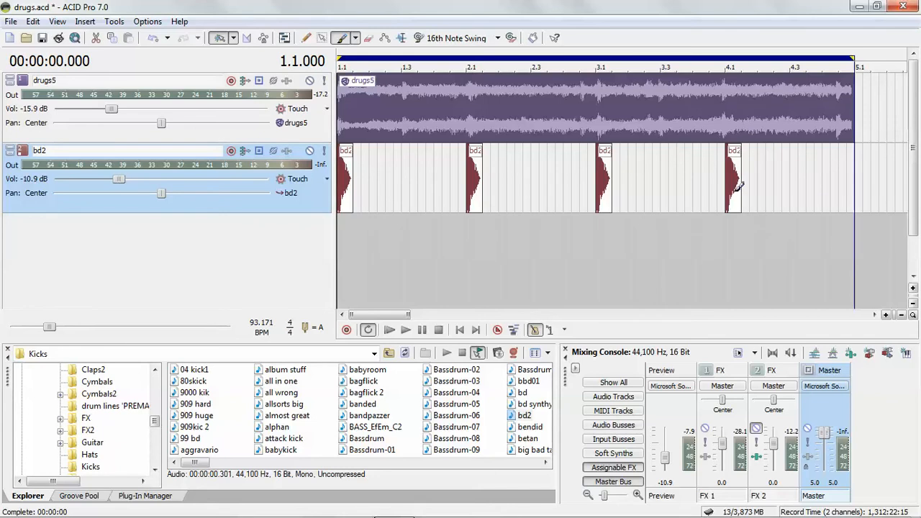
# Step: Paint further kick hits at beats 1.3, 2.3, 3.3 and 4.3 on the bd2 track while the project plays, and stop playback
pyautogui.click(389, 330)
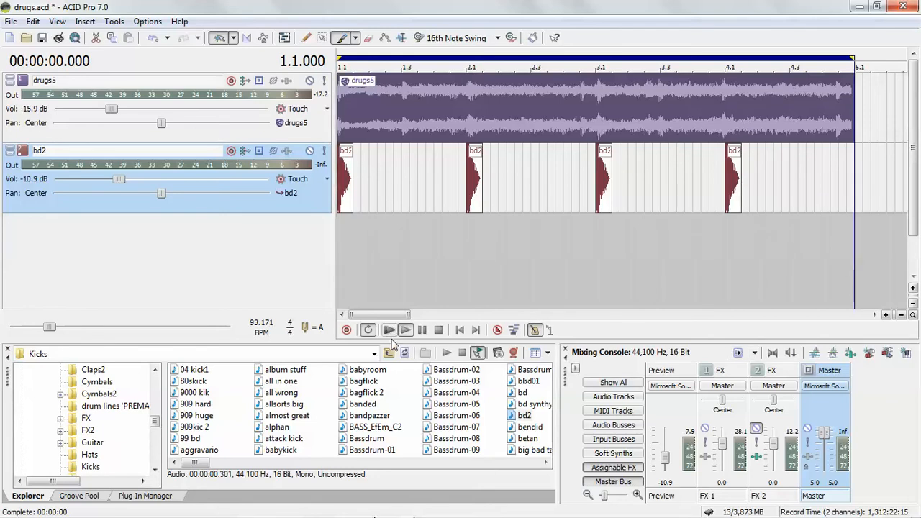
pyautogui.click(410, 172)
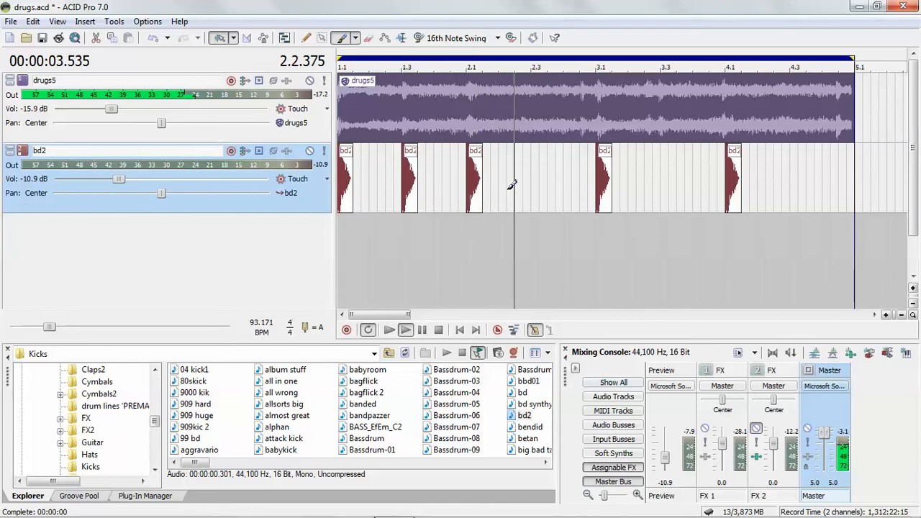
pyautogui.click(544, 184)
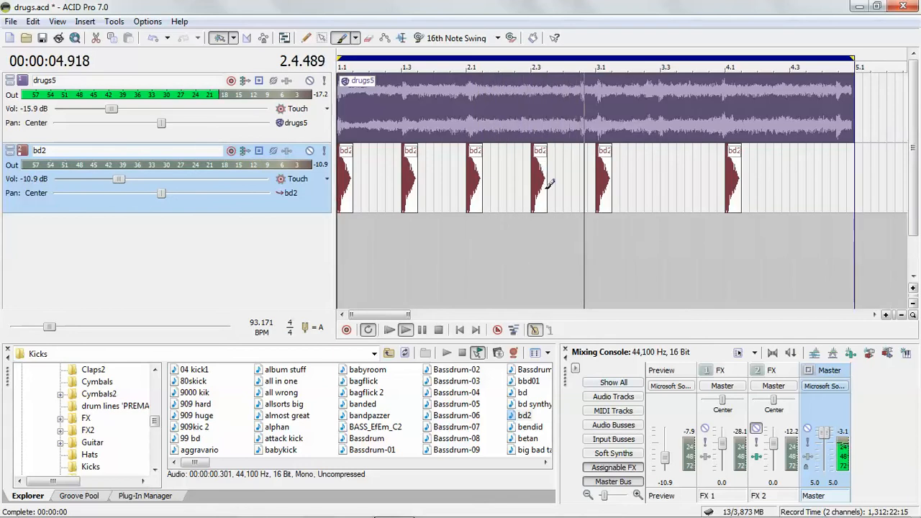
pyautogui.click(671, 166)
pyautogui.click(805, 151)
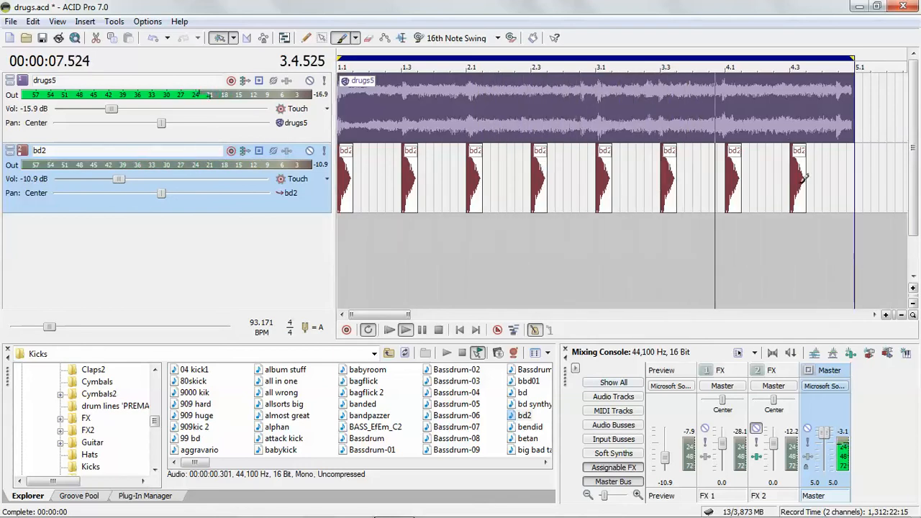
pyautogui.click(439, 330)
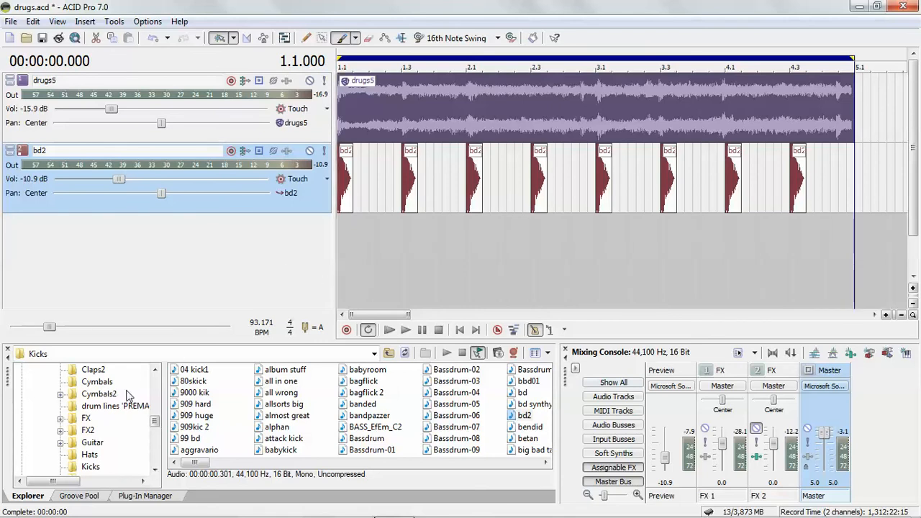
# Step: Add the baby runner sample from the Snares folder as a new track and adjust the track heights to reveal its controls
pyautogui.scroll(-3, 157, 467)
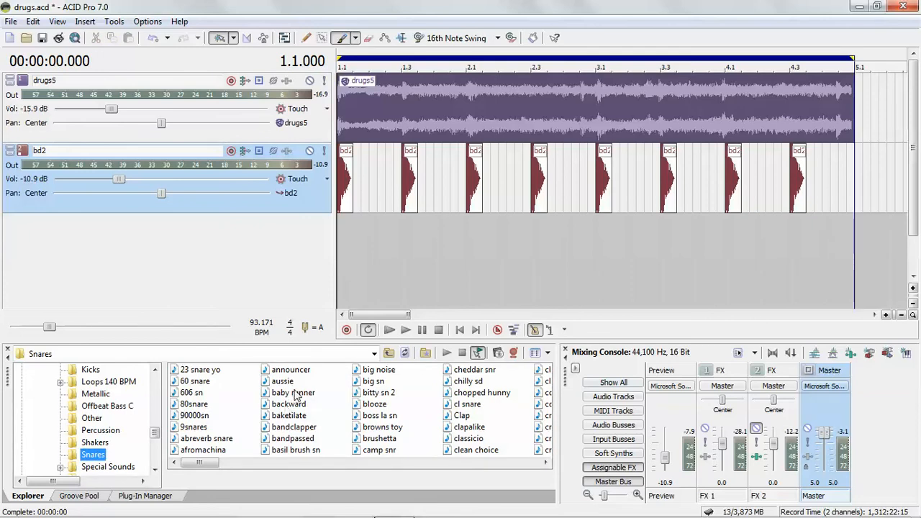
pyautogui.doubleClick(293, 392)
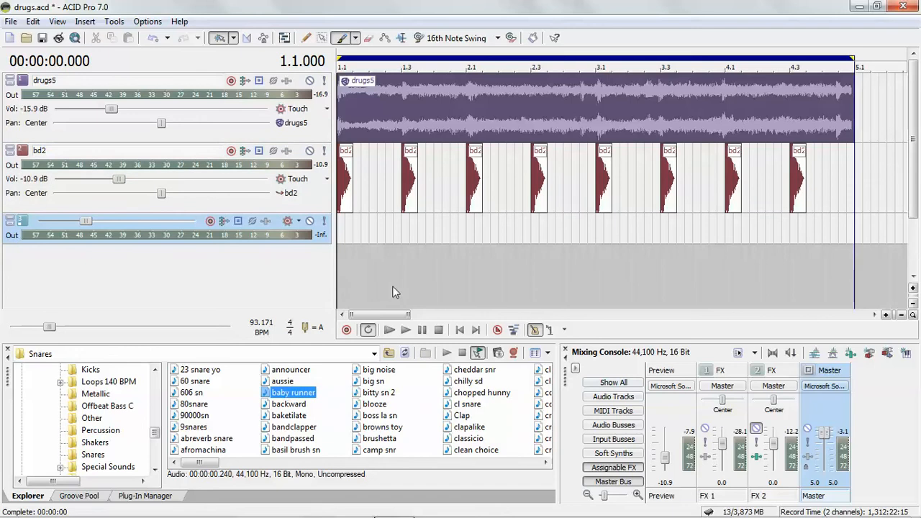
pyautogui.click(913, 290)
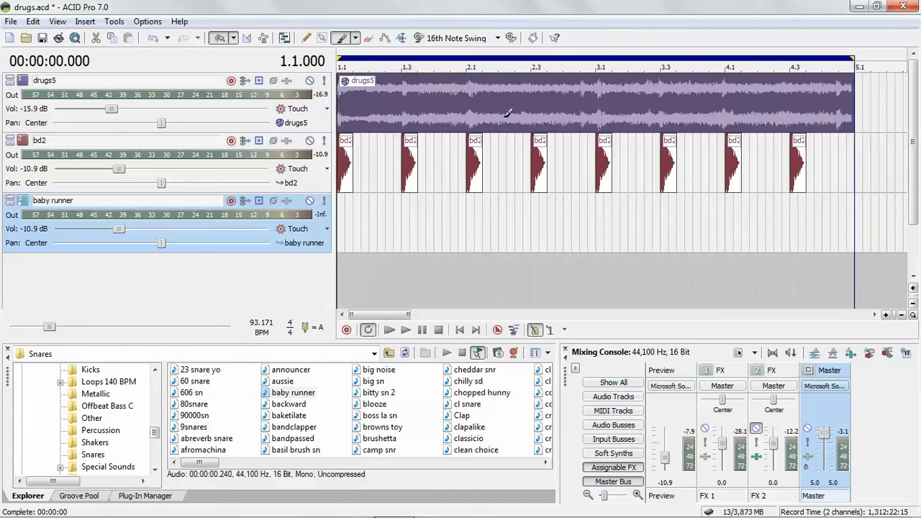
# Step: Paint 8th-note snare hits on the baby runner track at beats 2 and 4 of all four measures
pyautogui.click(379, 223)
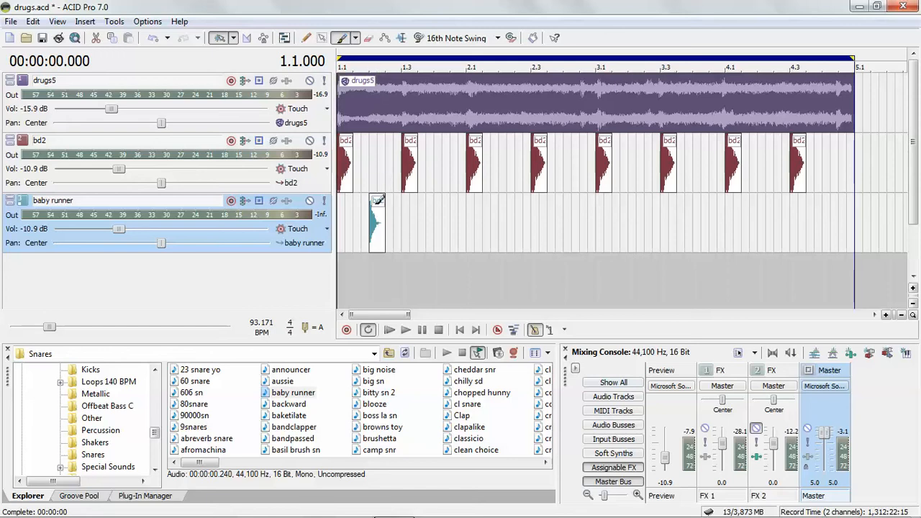
pyautogui.click(439, 220)
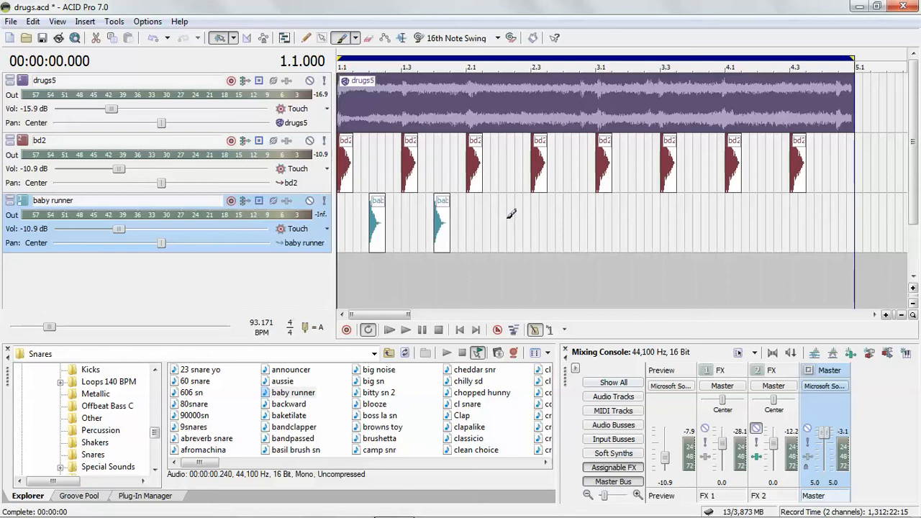
pyautogui.click(506, 216)
pyautogui.click(567, 211)
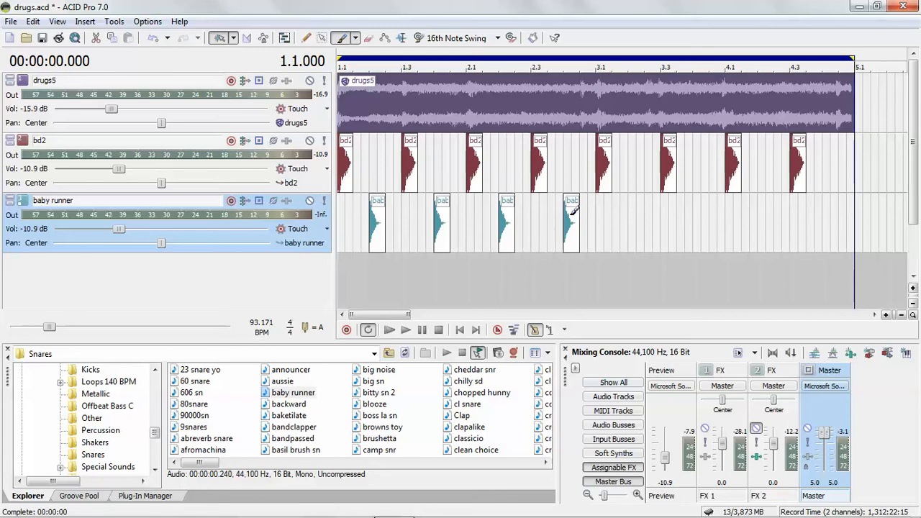
pyautogui.click(637, 214)
pyautogui.click(700, 220)
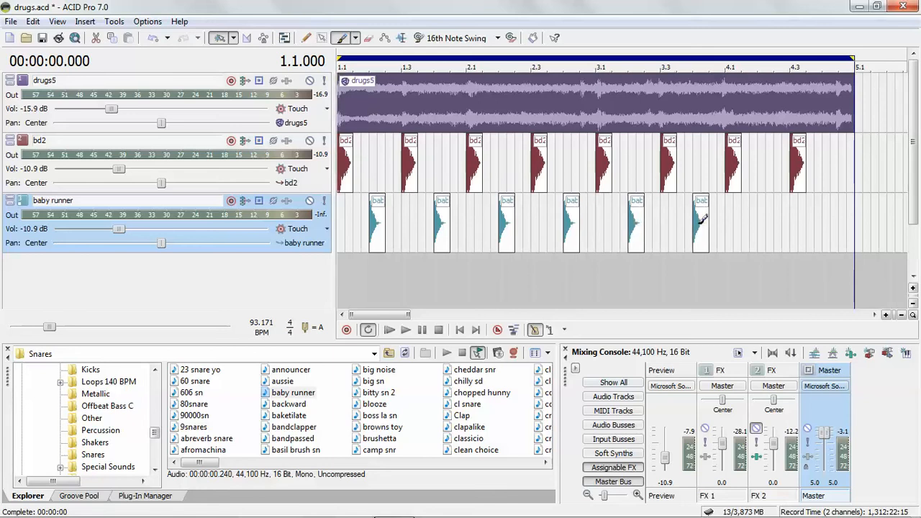
pyautogui.click(767, 228)
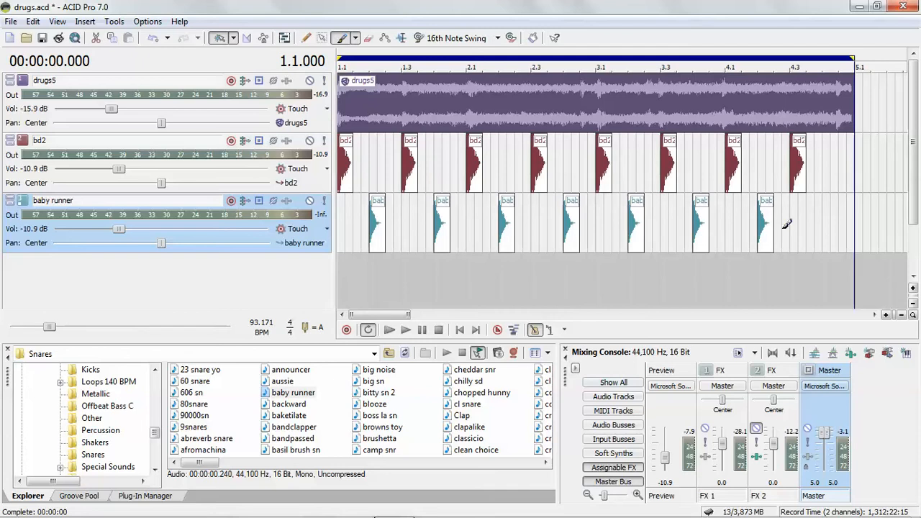
pyautogui.click(829, 218)
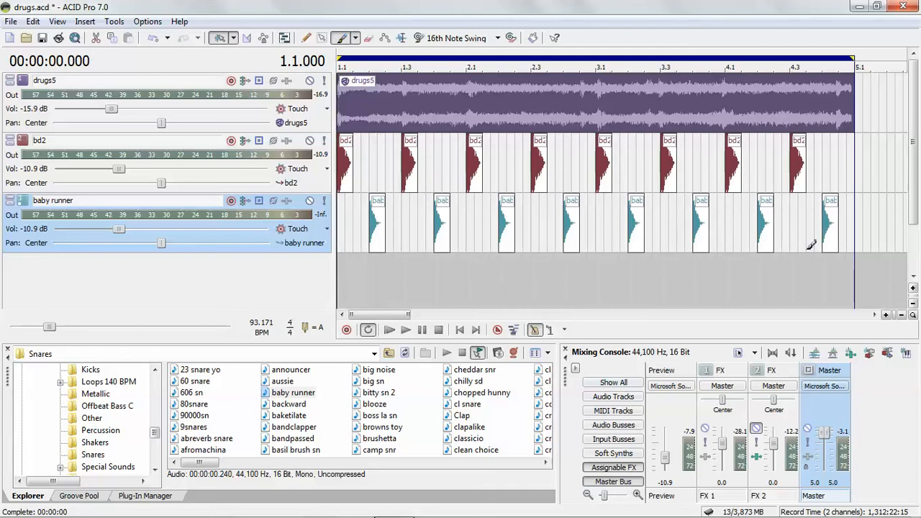
# Step: Test-nudge the first baby runner hit with the Draw tool, turn snapping back on and play back the pattern
pyautogui.click(305, 40)
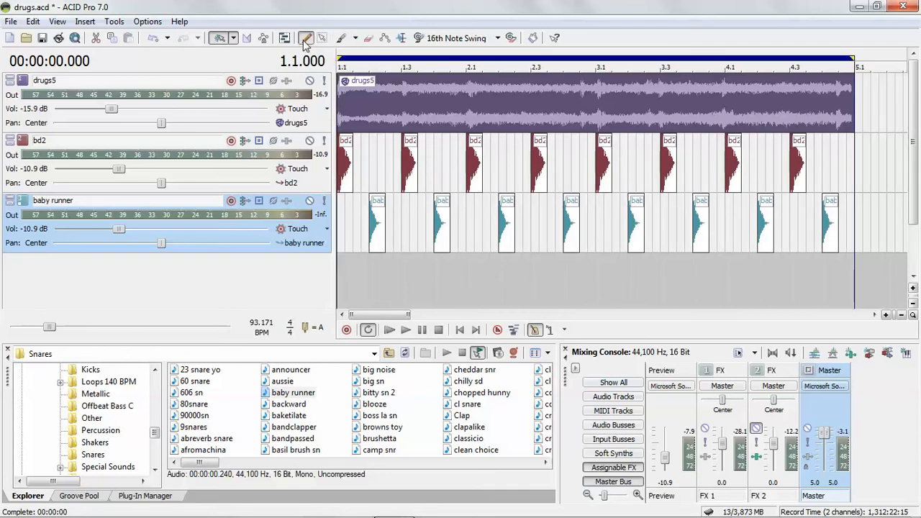
pyautogui.click(378, 226)
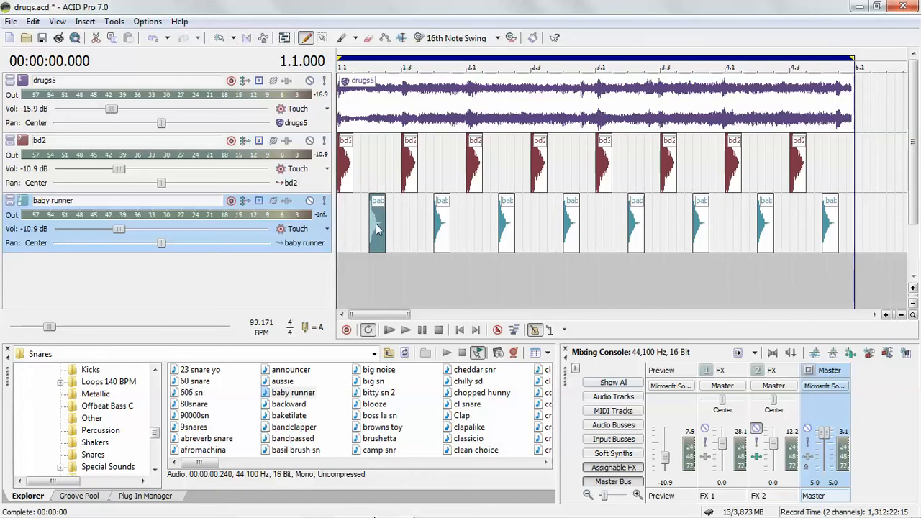
pyautogui.moveTo(377, 224); pyautogui.dragTo(375, 222)
pyautogui.click(219, 37)
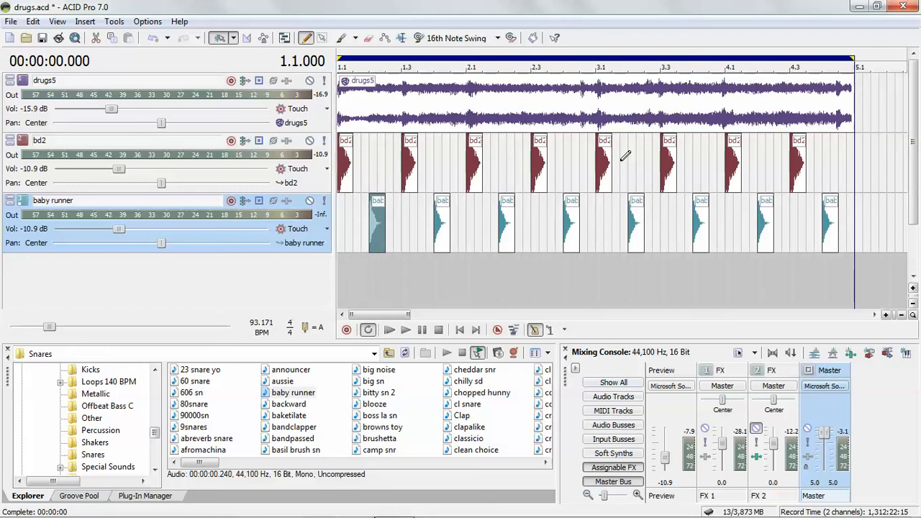
pyautogui.click(405, 331)
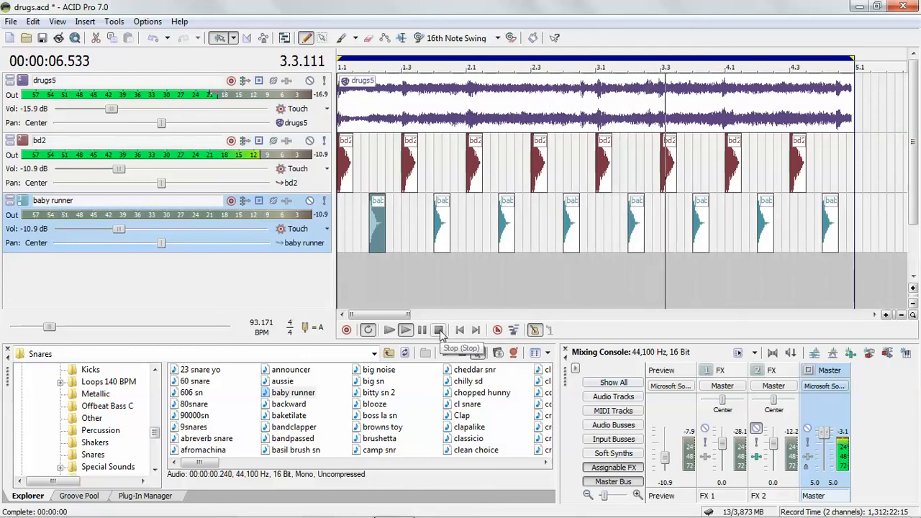
# Step: Stop playback, switch the metronome off and listen to the kick and snare pattern against the drugs5 loop
pyautogui.click(438, 330)
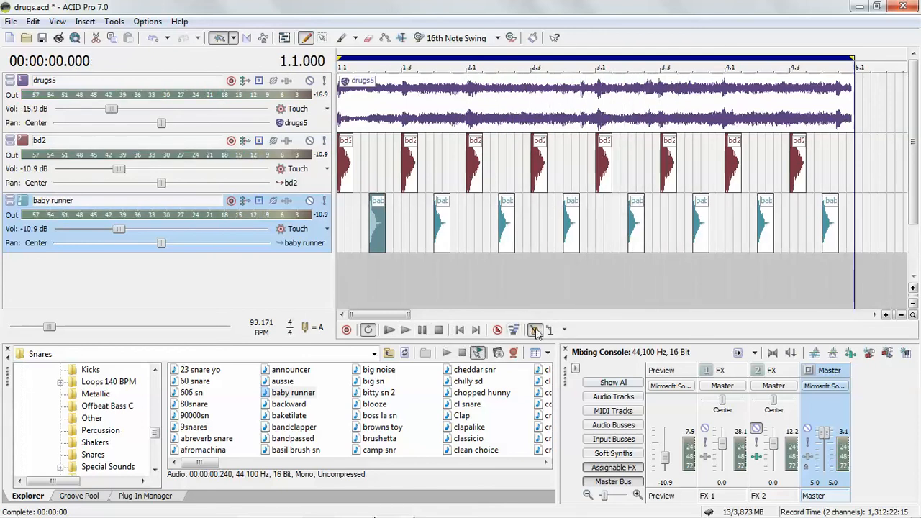
pyautogui.click(406, 331)
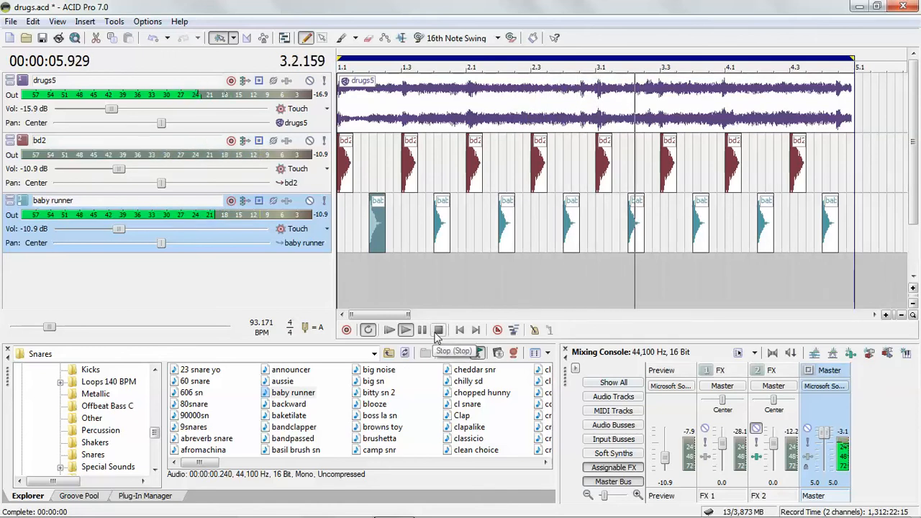
pyautogui.click(436, 336)
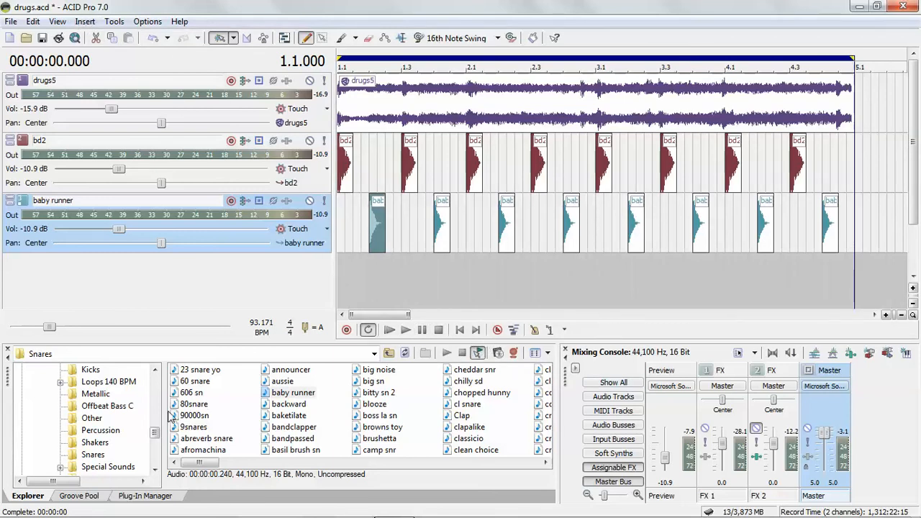
# Step: Add the 20p sample from the Hats folder as a new track and fit all four tracks in view
pyautogui.scroll(3, 103, 450)
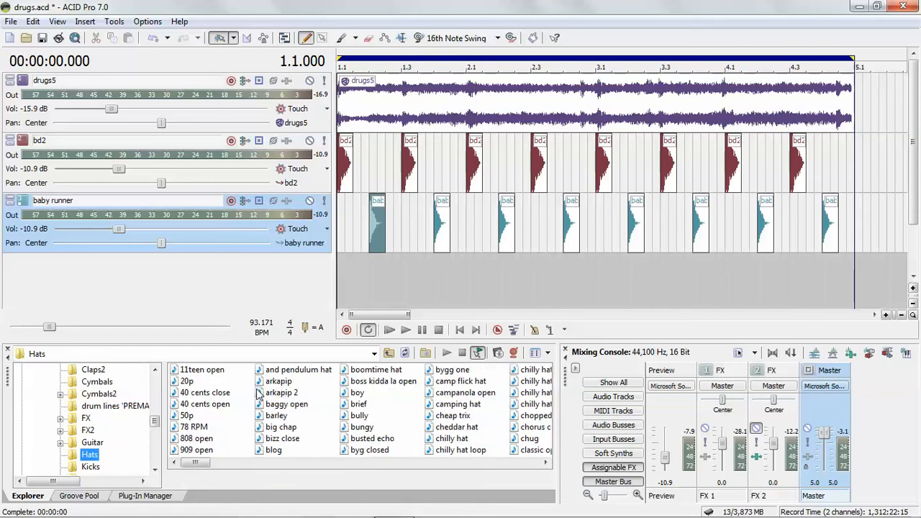
pyautogui.doubleClick(186, 385)
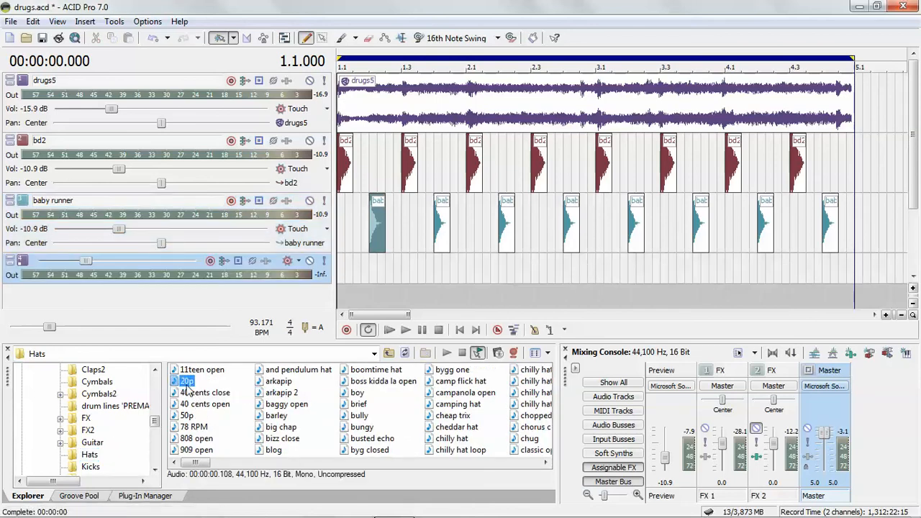
pyautogui.click(913, 291)
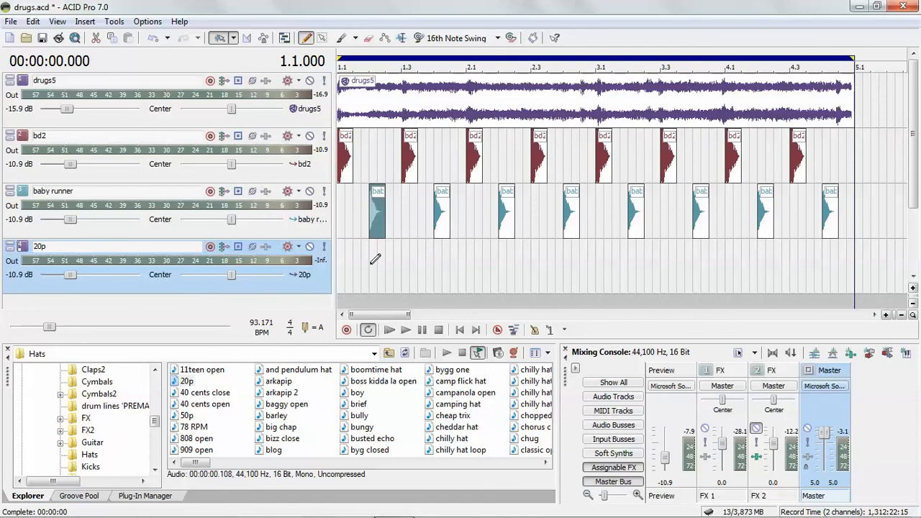
# Step: Try painting 8th-note hits on the 20p track across all four measures, play them back and erase them
pyautogui.click(343, 40)
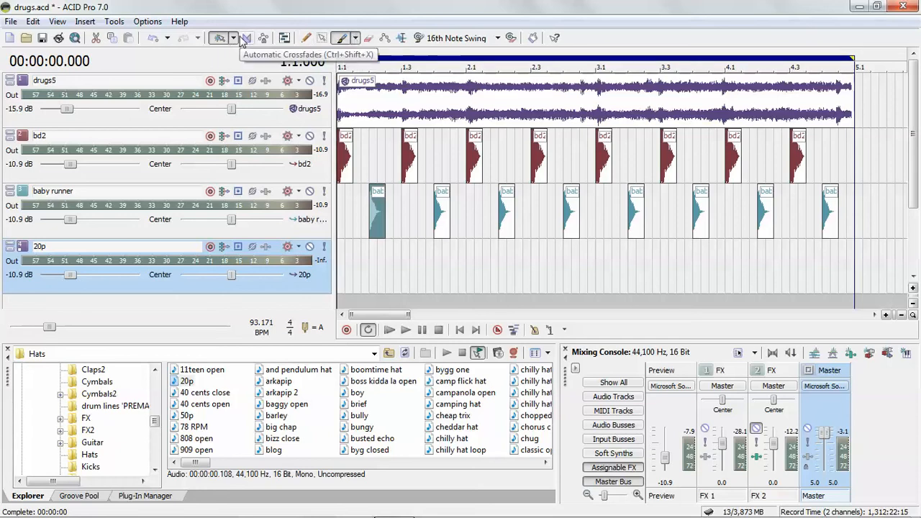
pyautogui.click(355, 40)
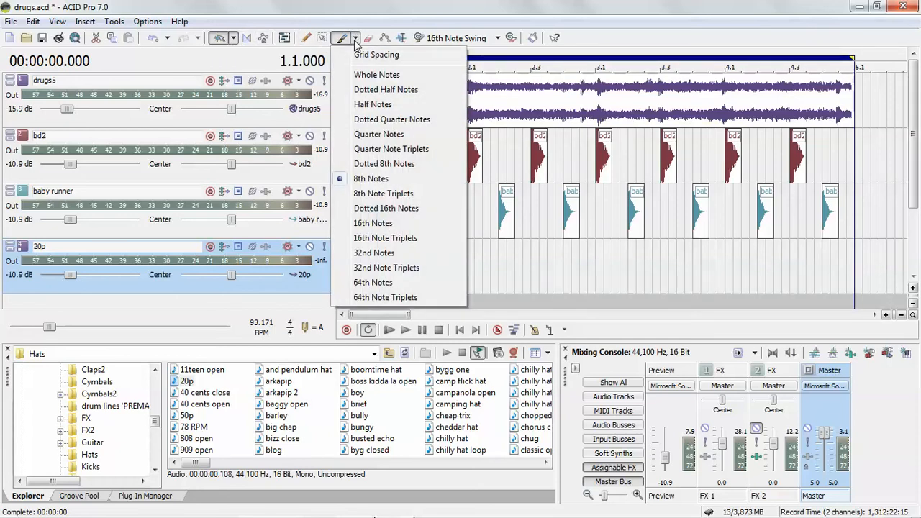
pyautogui.click(382, 8)
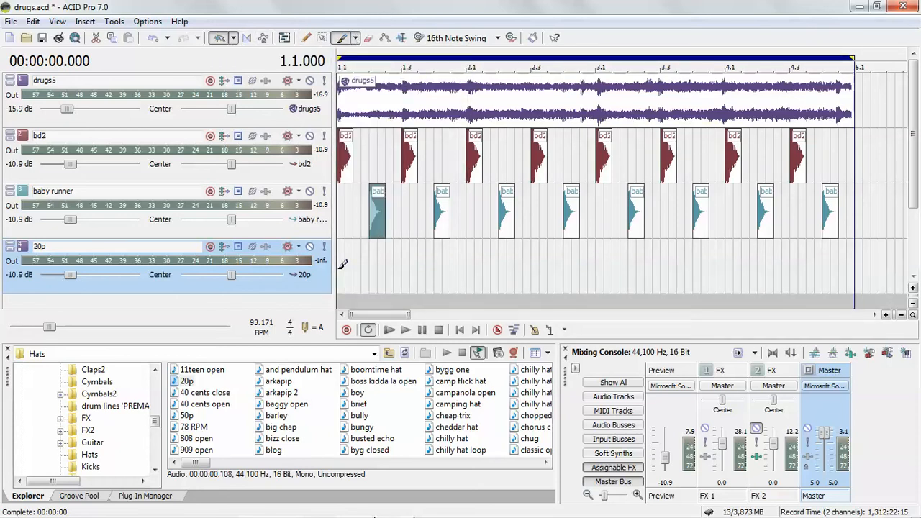
pyautogui.moveTo(343, 265); pyautogui.dragTo(849, 256)
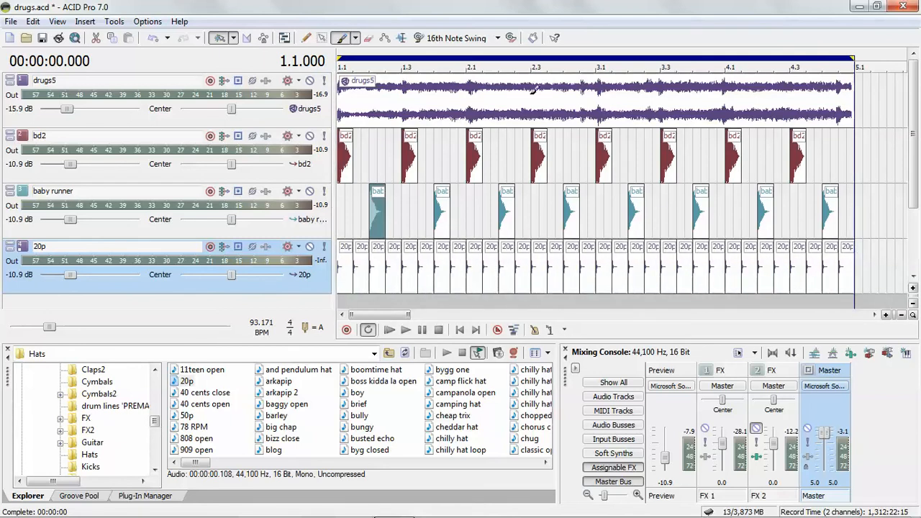
pyautogui.click(390, 332)
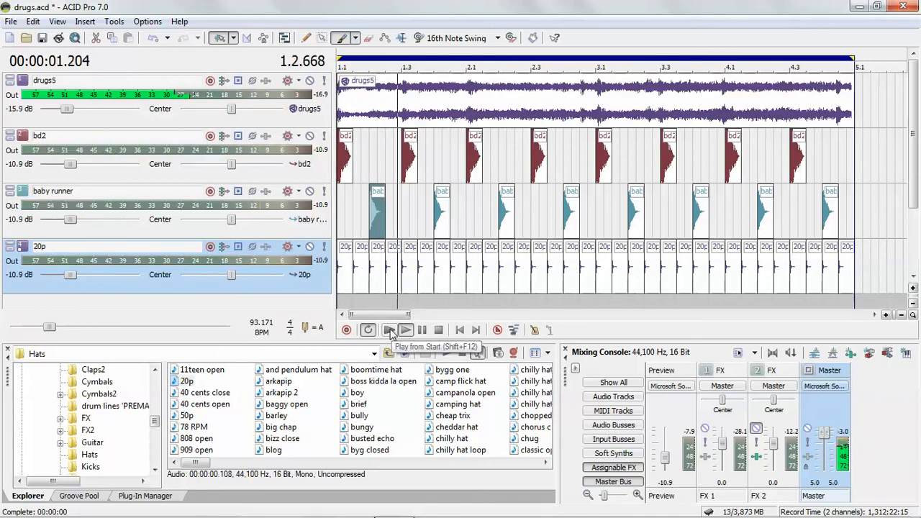
pyautogui.click(438, 329)
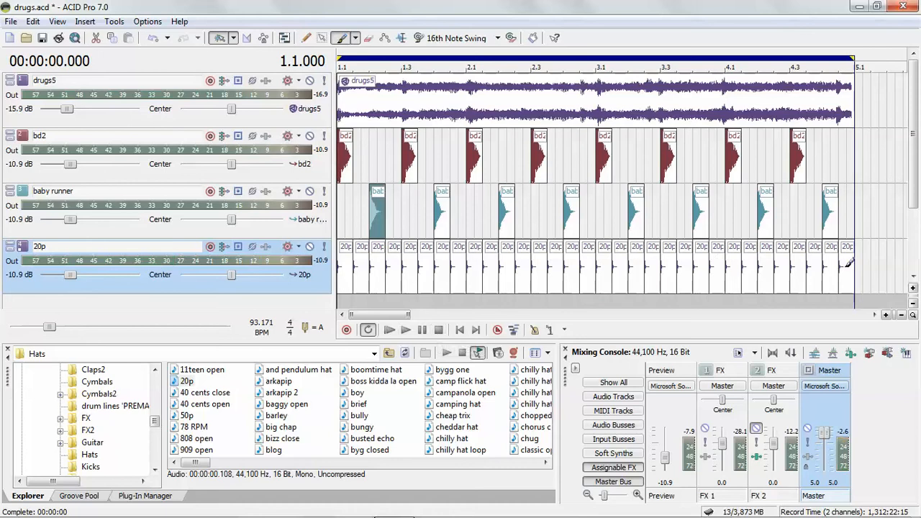
pyautogui.moveTo(866, 255)
pyautogui.mouseDown()
pyautogui.moveTo(755, 270)
pyautogui.moveTo(305, 277)
pyautogui.mouseUp()
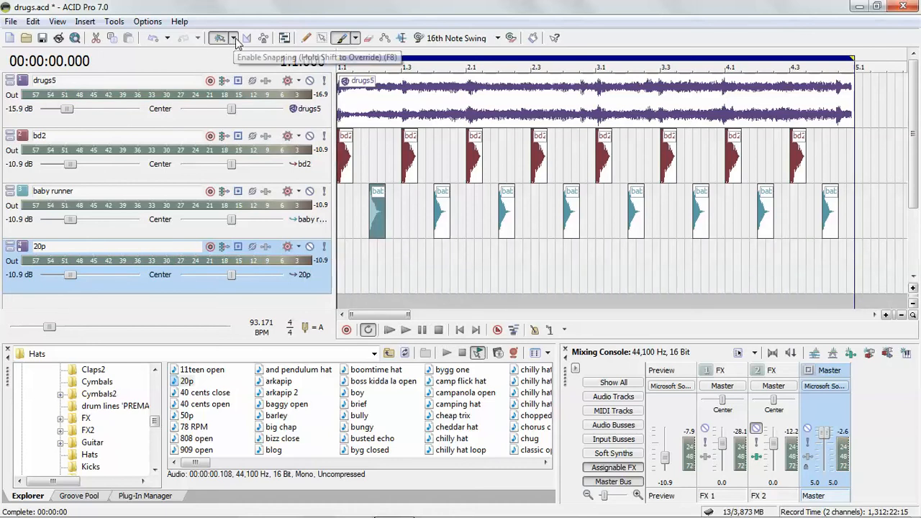
# Step: Try a 16th-note paint spacing for the 20p hits across all four measures, play them back and erase them
pyautogui.click(356, 38)
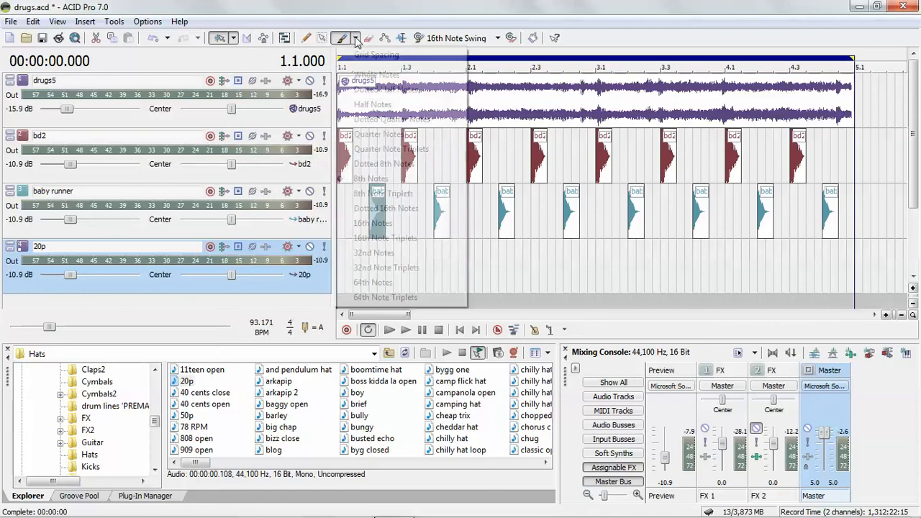
pyautogui.click(371, 224)
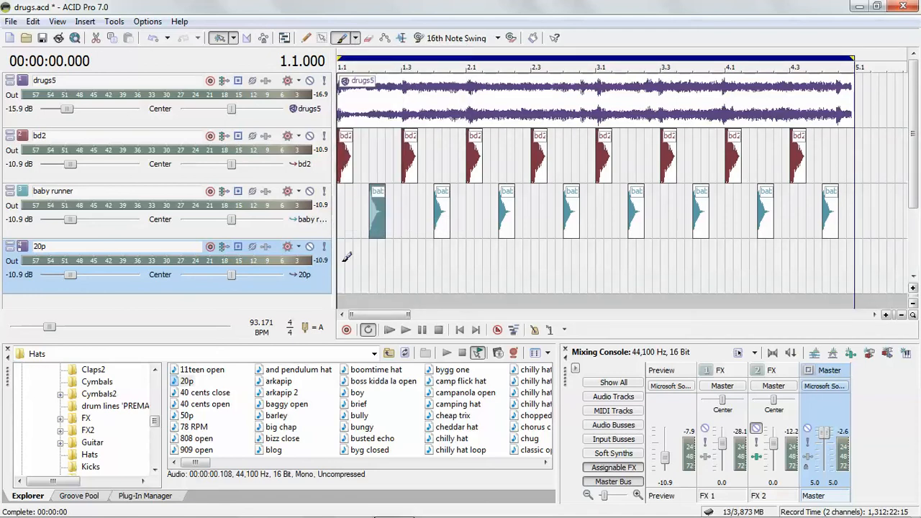
pyautogui.moveTo(343, 257); pyautogui.dragTo(855, 262)
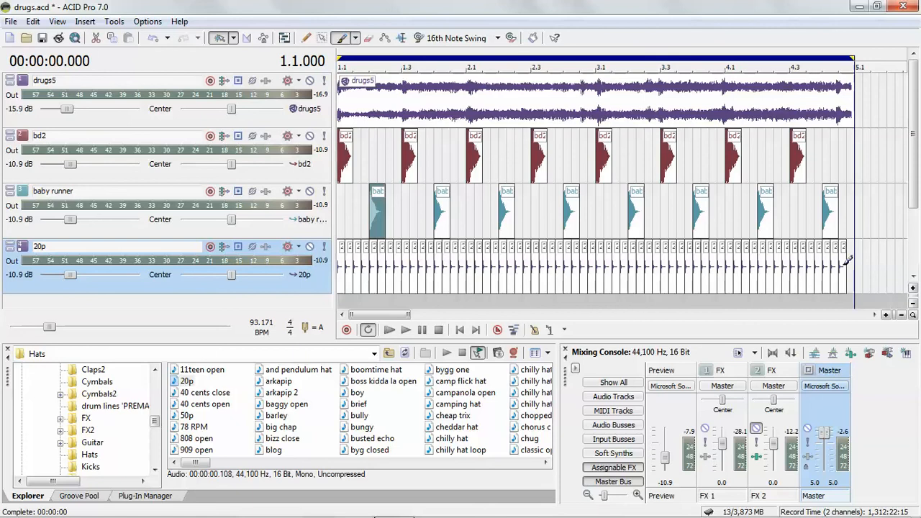
pyautogui.click(406, 331)
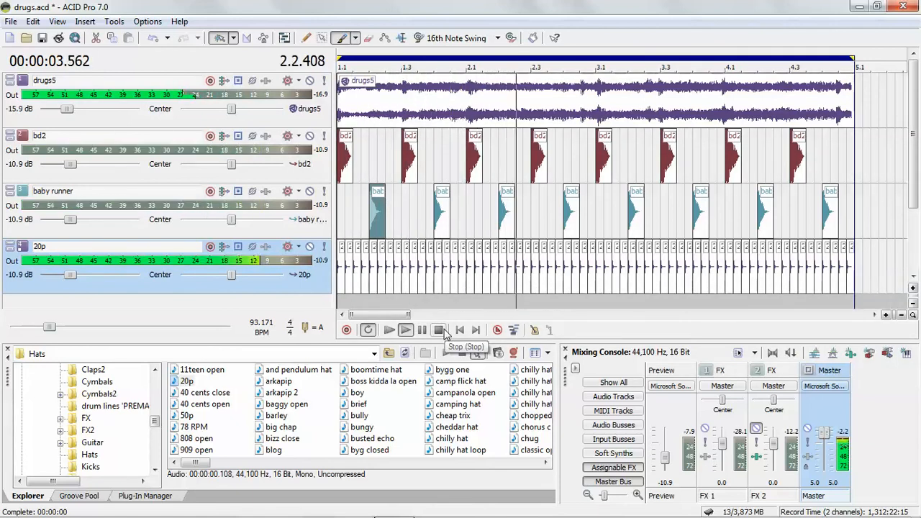
pyautogui.click(439, 331)
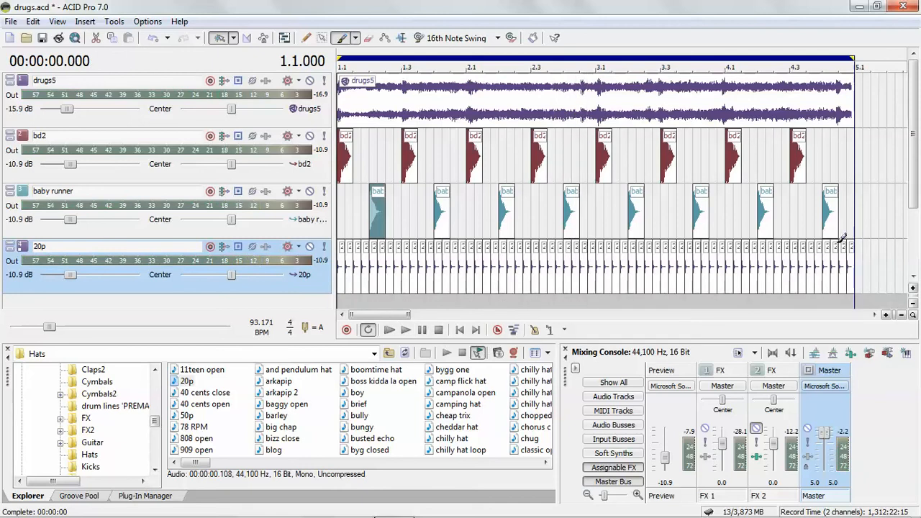
pyautogui.moveTo(869, 254)
pyautogui.mouseDown()
pyautogui.moveTo(590, 278)
pyautogui.moveTo(316, 268)
pyautogui.mouseUp()
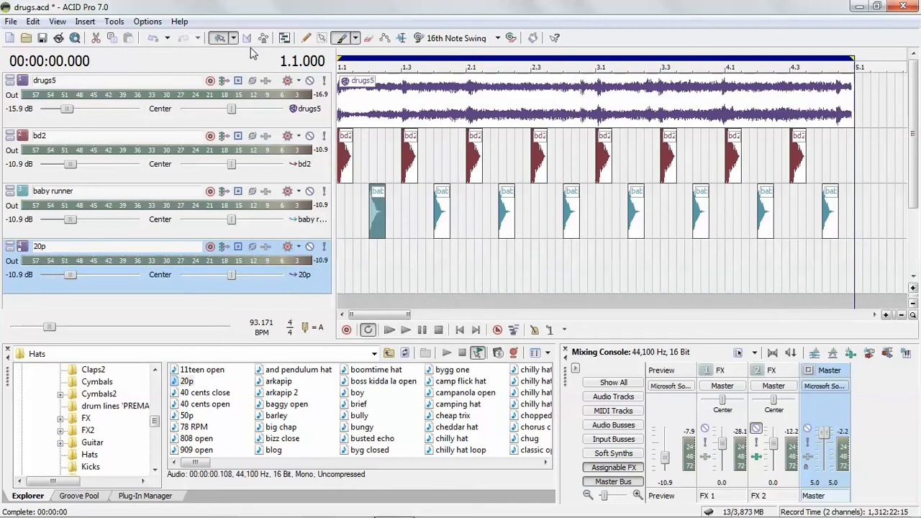
# Step: Paint quarter-note hits on the 20p track across all four measures and play back the full pattern
pyautogui.click(356, 40)
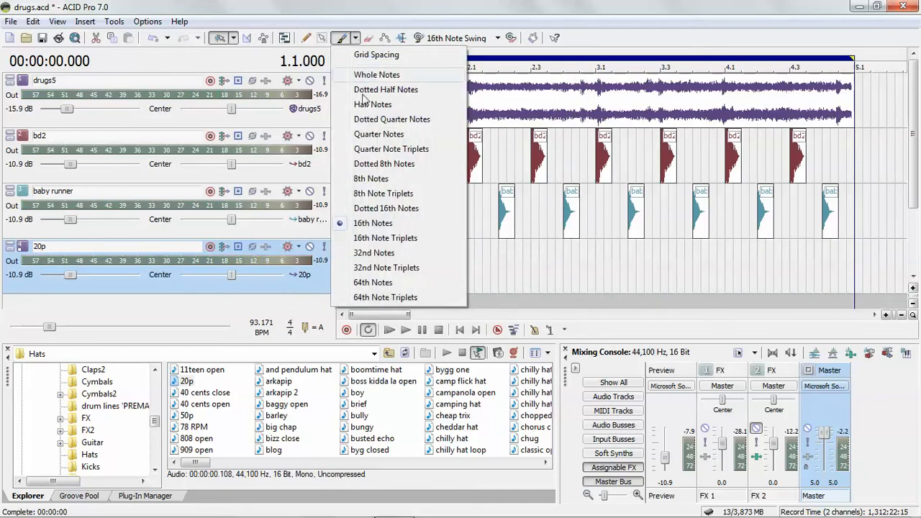
pyautogui.click(377, 137)
pyautogui.moveTo(342, 262)
pyautogui.mouseDown()
pyautogui.moveTo(364, 254)
pyautogui.moveTo(853, 251)
pyautogui.moveTo(846, 250)
pyautogui.mouseUp()
pyautogui.click(390, 329)
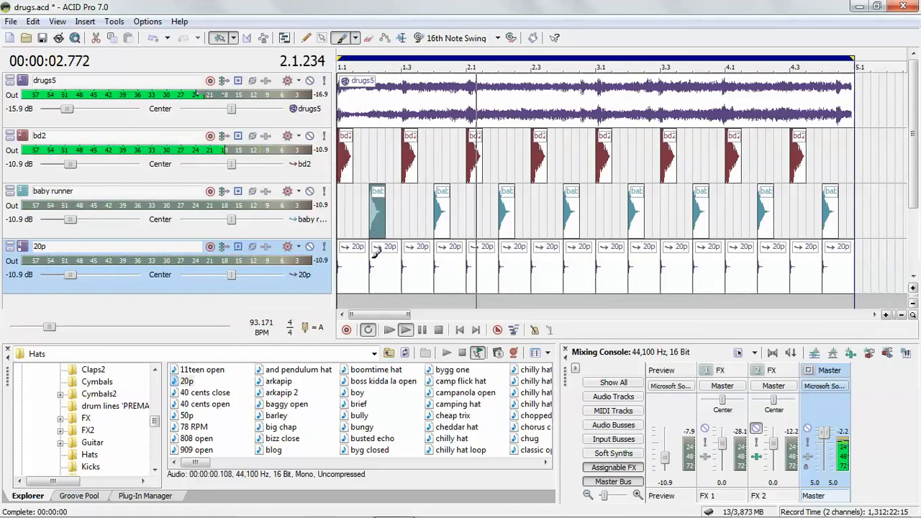
pyautogui.click(437, 333)
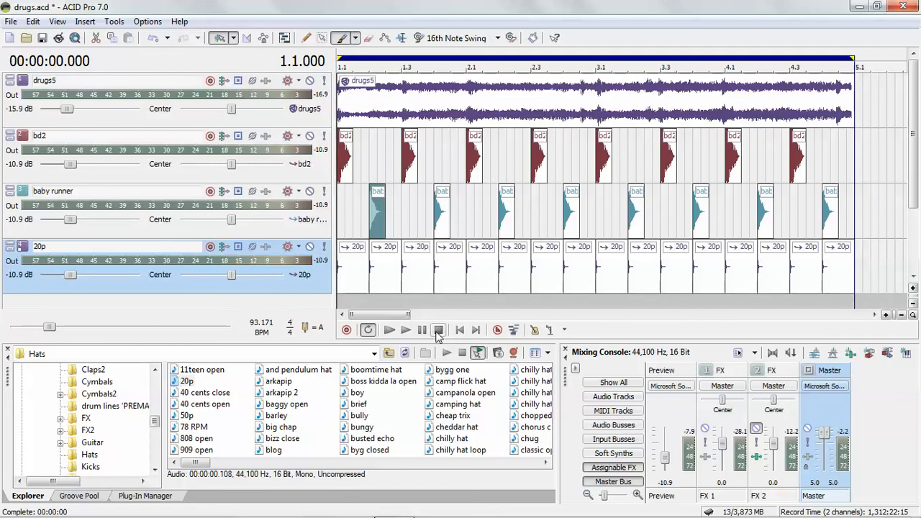
# Step: Select all events on the four tracks with the Selection tool and copy them
pyautogui.click(903, 317)
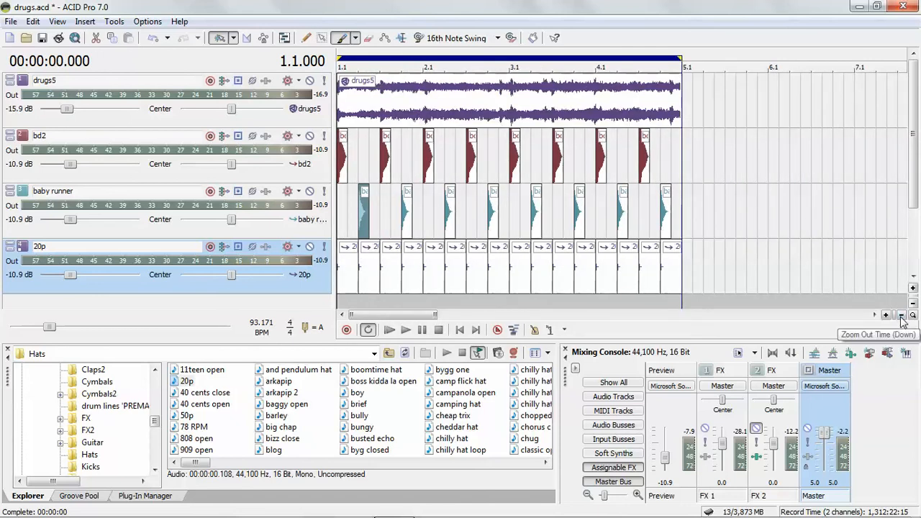
pyautogui.click(903, 317)
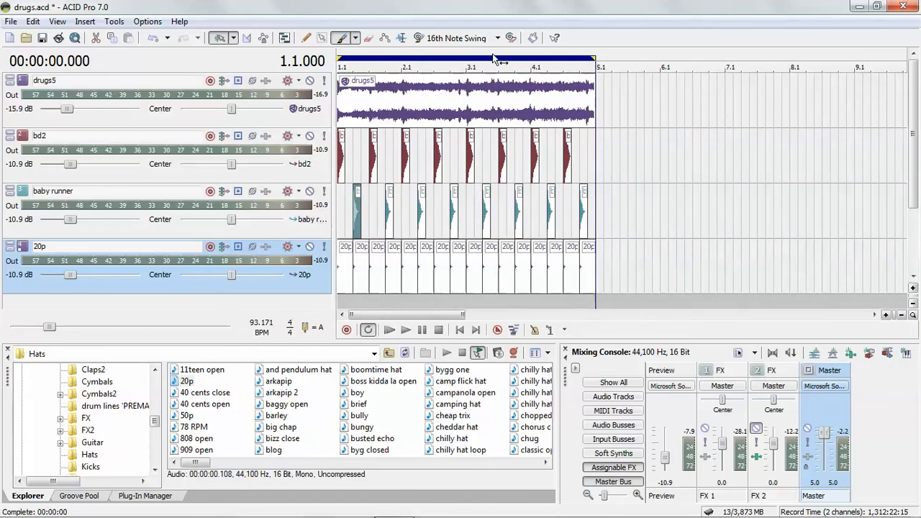
pyautogui.click(322, 40)
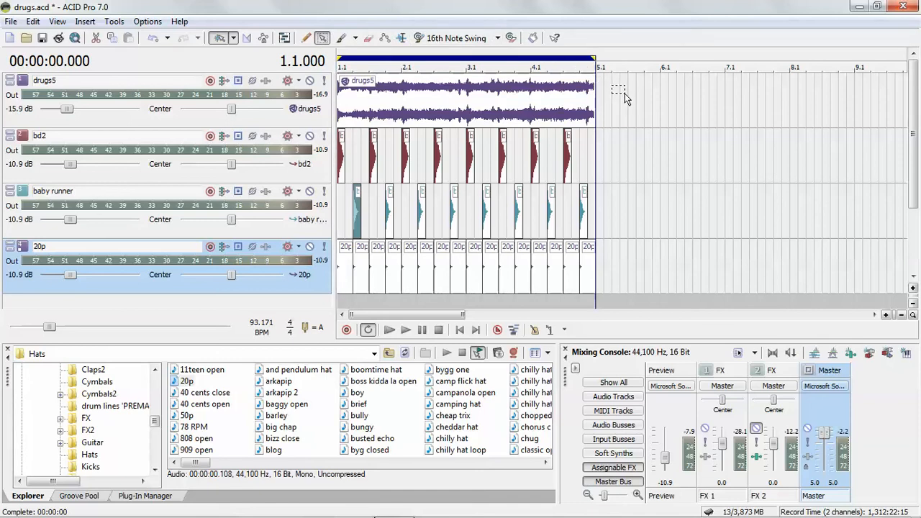
pyautogui.moveTo(625, 94); pyautogui.dragTo(336, 297)
pyautogui.rightClick(366, 105)
pyautogui.click(397, 234)
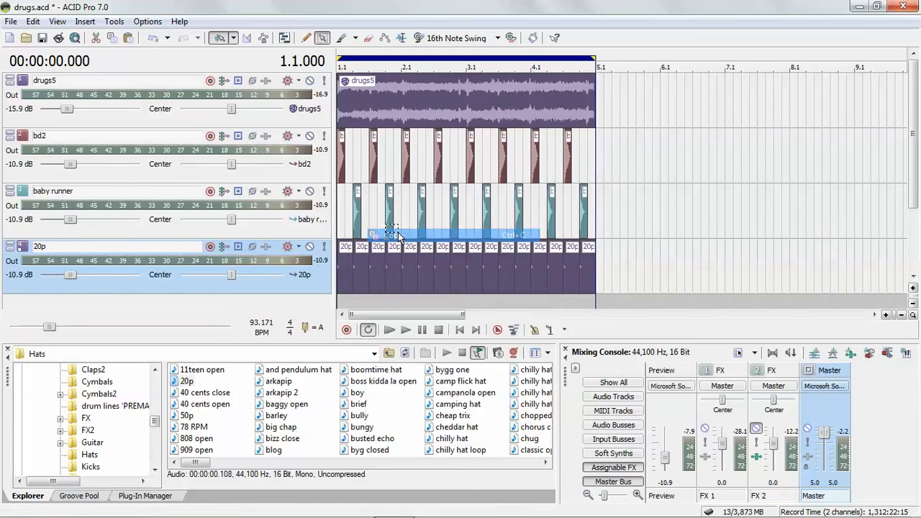
# Step: Paste the copied events at measure 5.1 and extend the loop region to measure 9.1
pyautogui.click(596, 92)
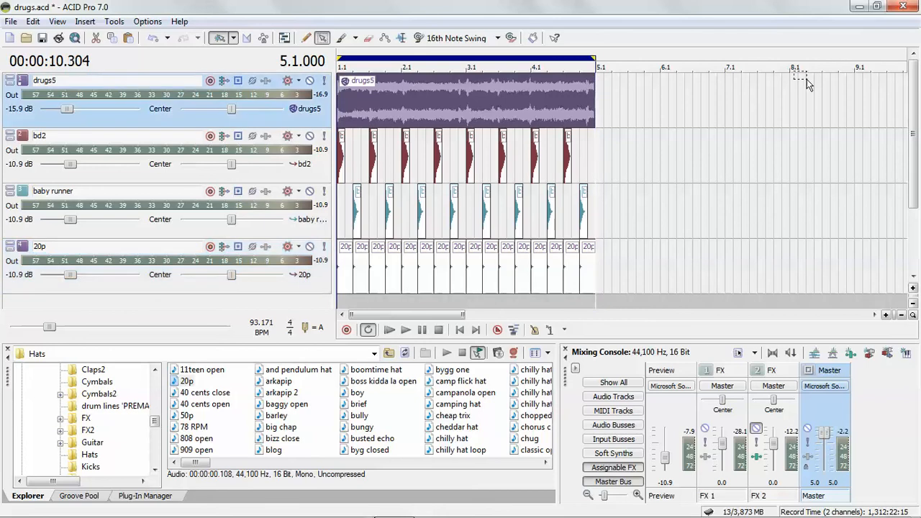
pyautogui.rightClick(593, 94)
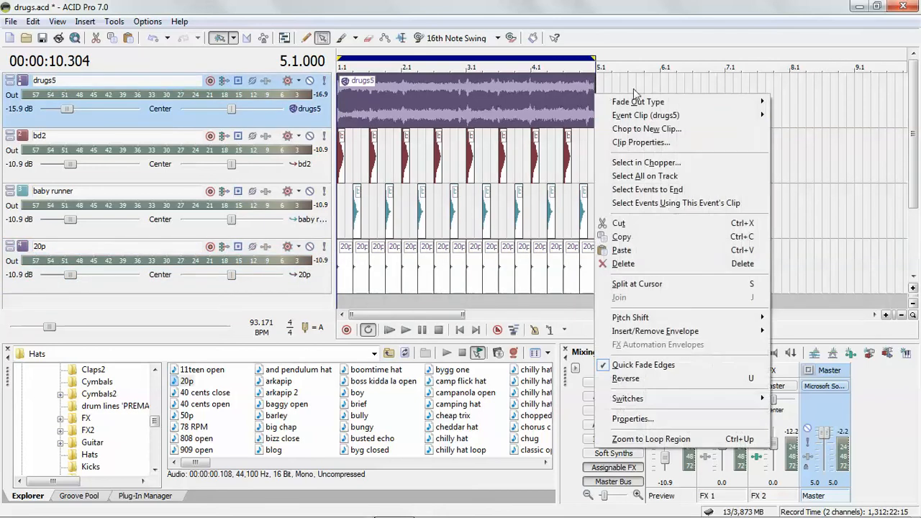
pyautogui.click(640, 250)
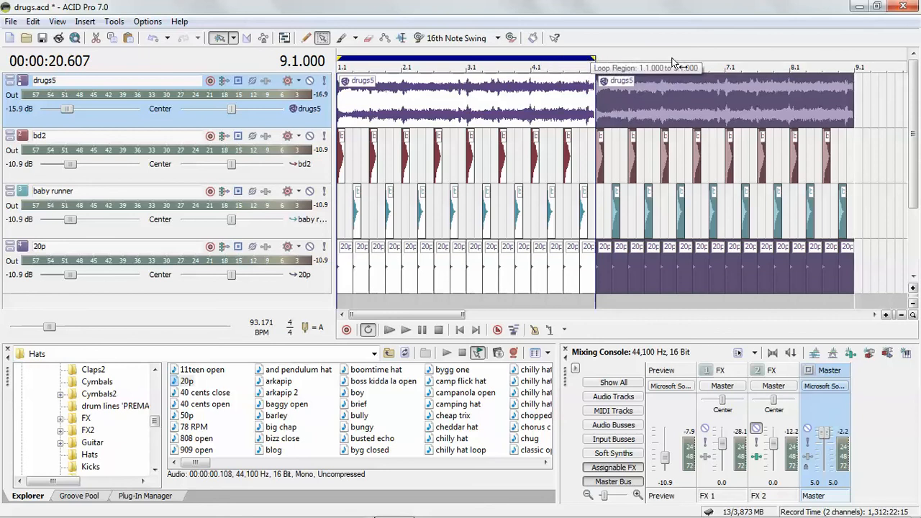
pyautogui.moveTo(595, 58); pyautogui.dragTo(851, 57)
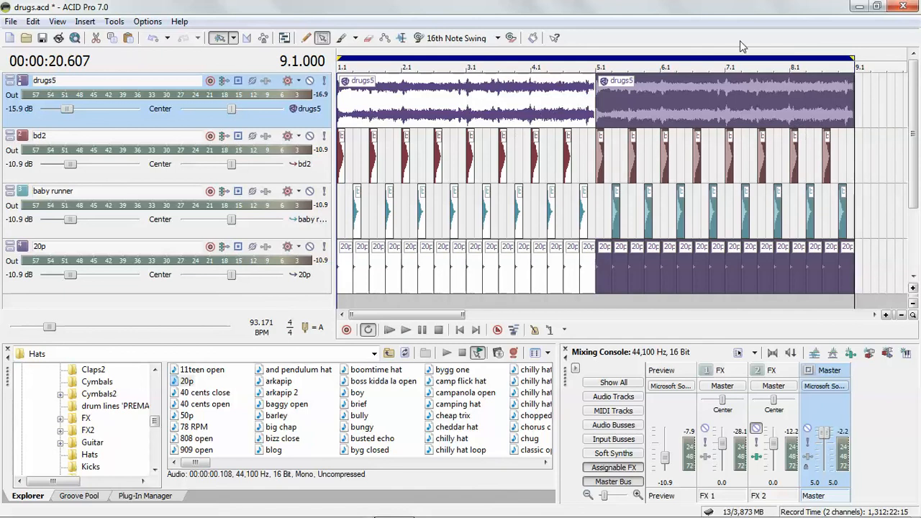
# Step: Insert a folder track between the drugs5 and bd2 tracks and reduce the track heights to show every track
pyautogui.moveTo(914, 101); pyautogui.dragTo(914, 137)
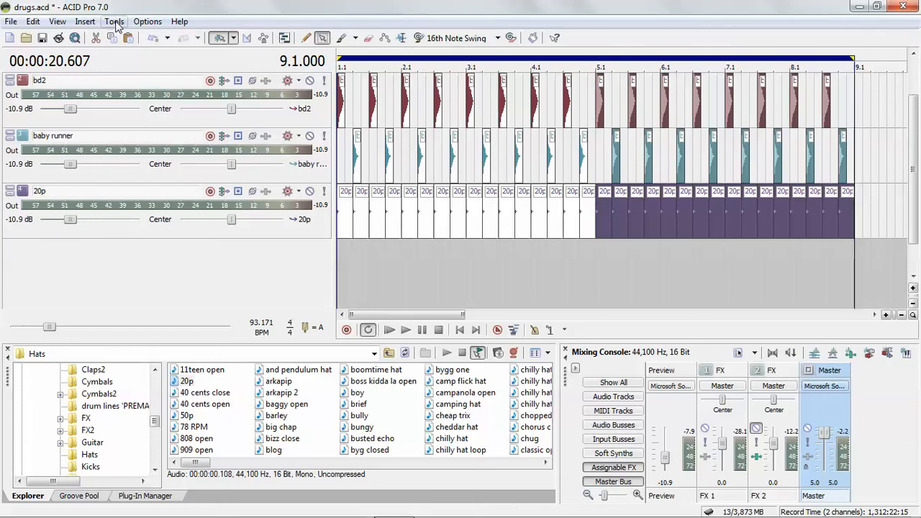
pyautogui.click(89, 22)
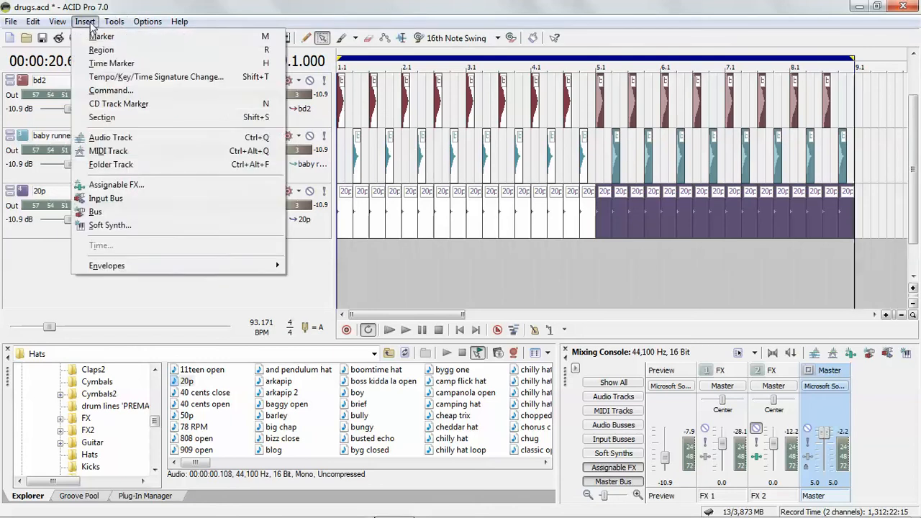
pyautogui.click(108, 165)
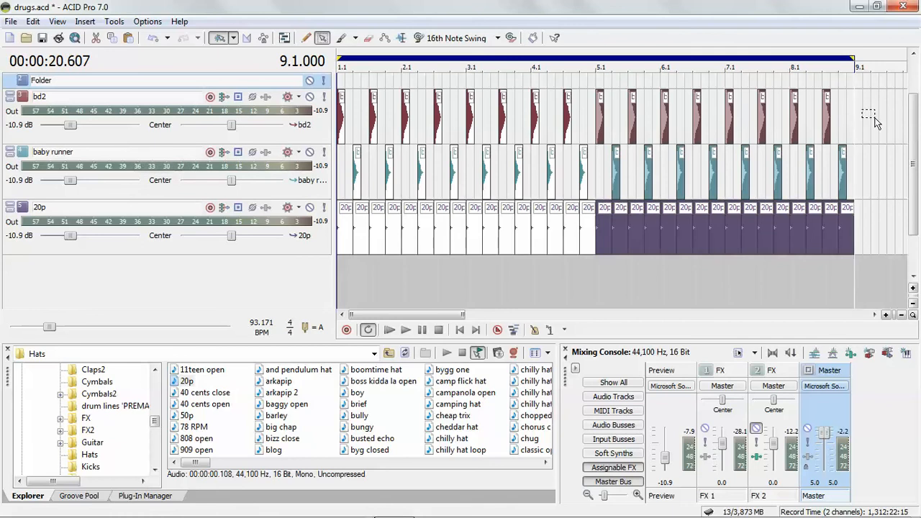
pyautogui.scroll(1, 915, 113)
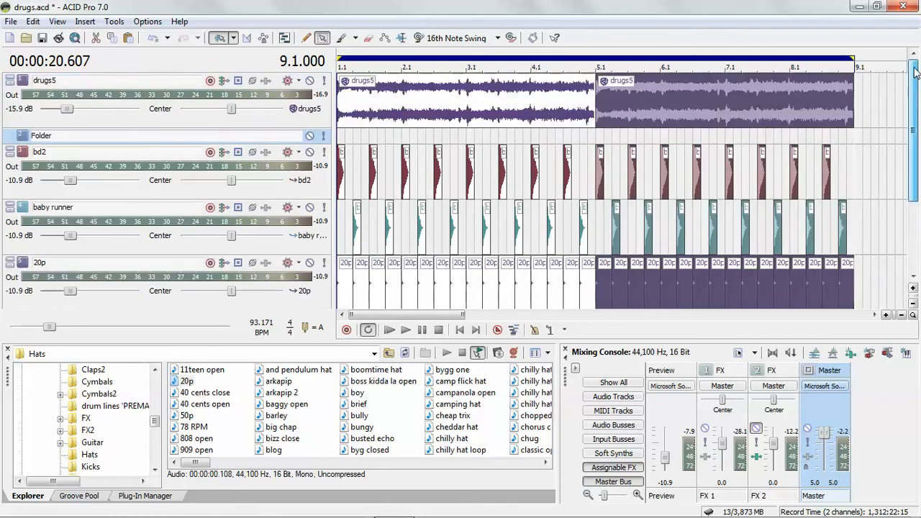
pyautogui.click(913, 304)
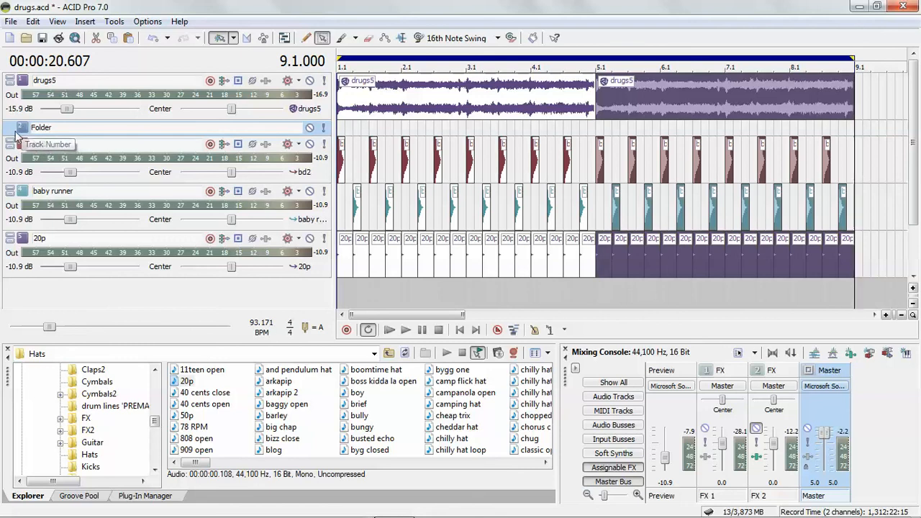
# Step: Move the bd2, baby runner and 20p tracks into the folder track, collapse the folder and expand it again
pyautogui.moveTo(21, 148); pyautogui.dragTo(24, 132)
pyautogui.moveTo(22, 193); pyautogui.dragTo(24, 128)
pyautogui.moveTo(24, 238); pyautogui.dragTo(32, 146)
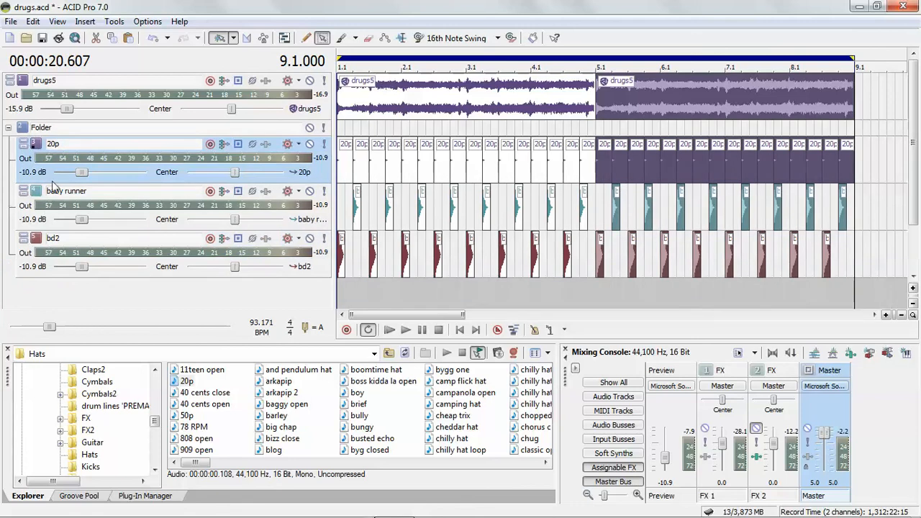
pyautogui.click(8, 129)
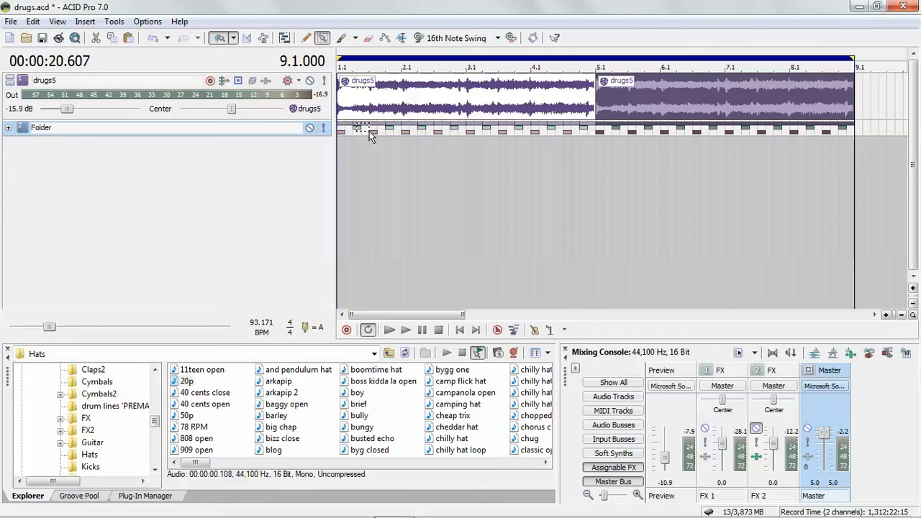
pyautogui.click(8, 127)
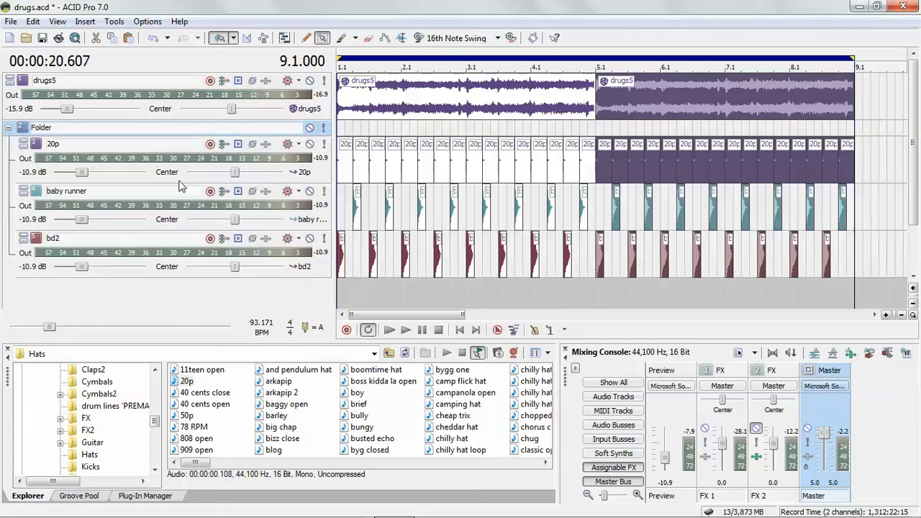
# Step: Solo the folder track, play the project from the start, and turn the solo off
pyautogui.click(325, 127)
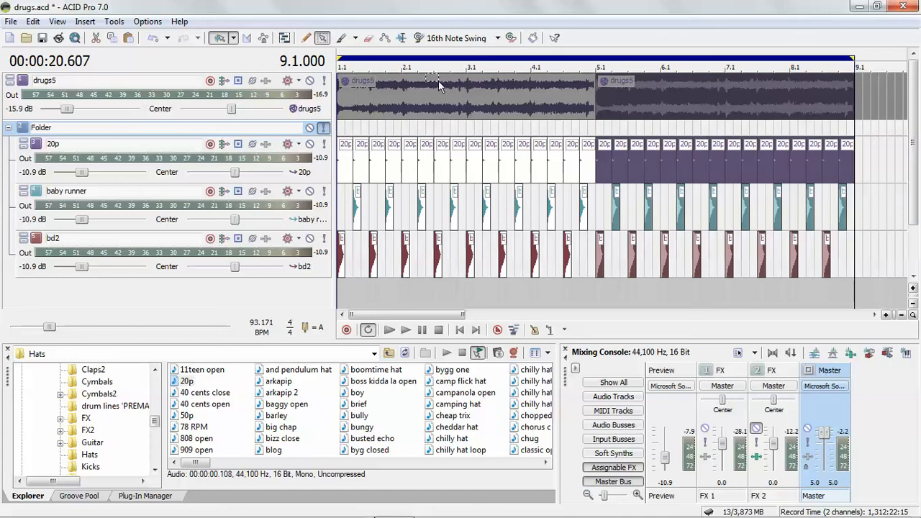
pyautogui.click(405, 331)
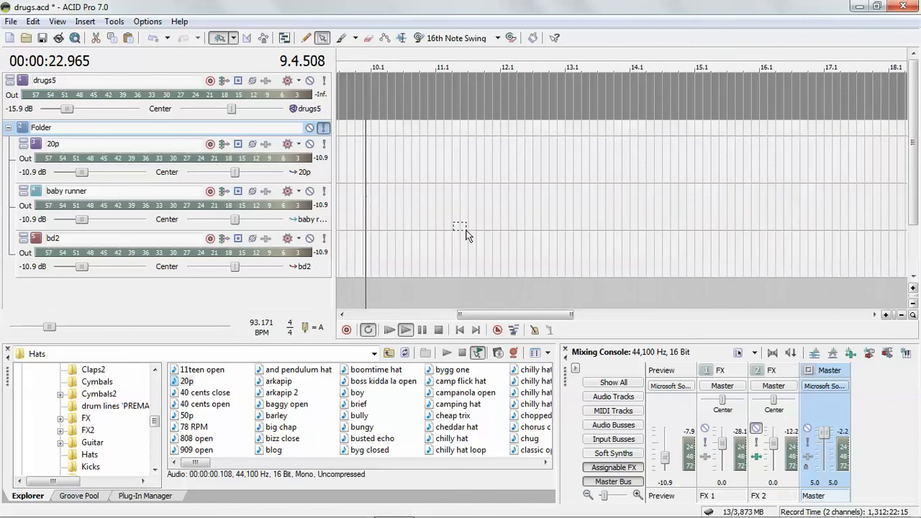
pyautogui.click(459, 330)
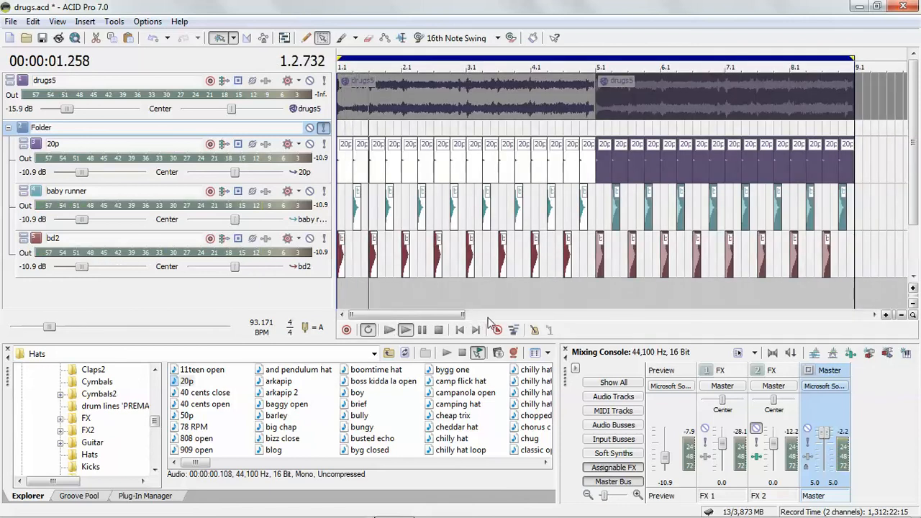
pyautogui.click(323, 128)
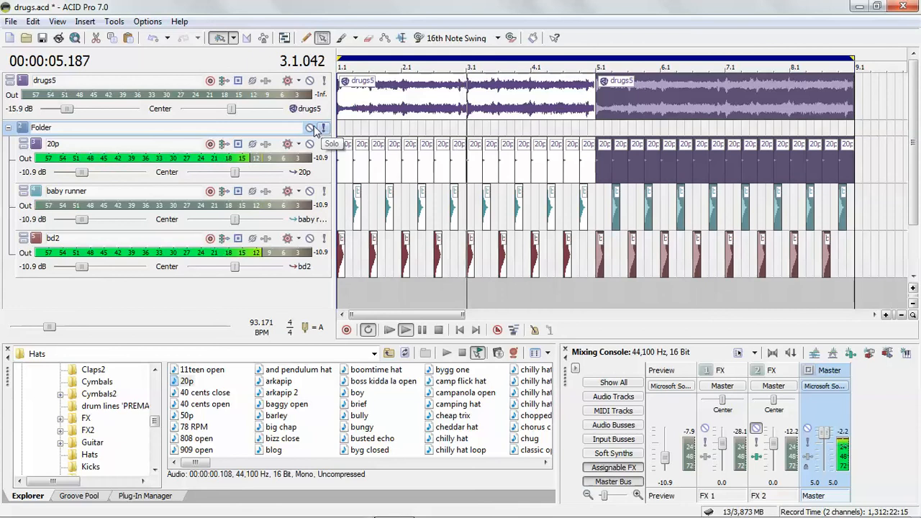
# Step: Audition the mix by muting and unmuting the folder, 20p and baby runner tracks during playback, and stop playback
pyautogui.click(310, 128)
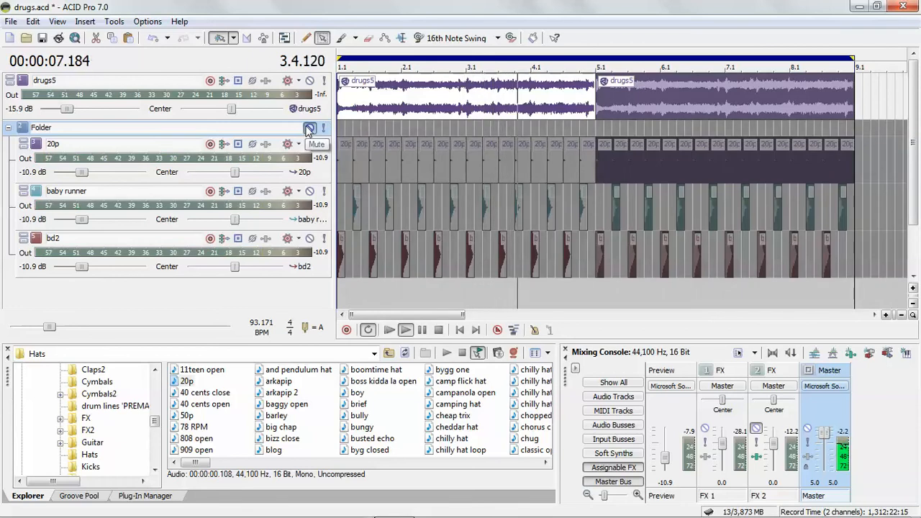
pyautogui.click(310, 128)
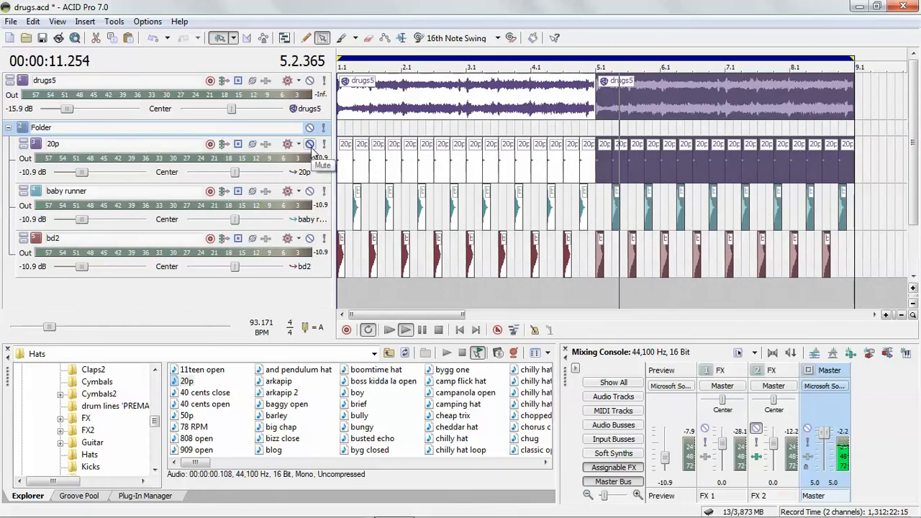
pyautogui.click(310, 144)
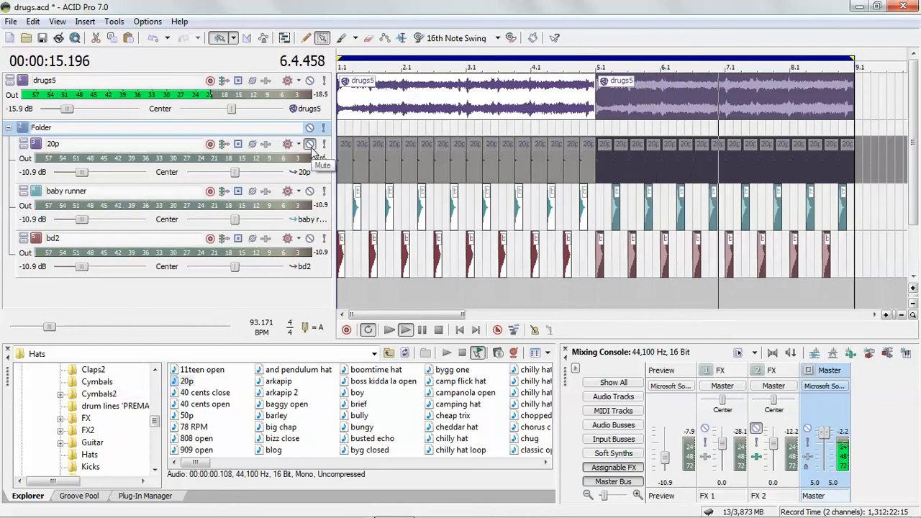
pyautogui.click(309, 192)
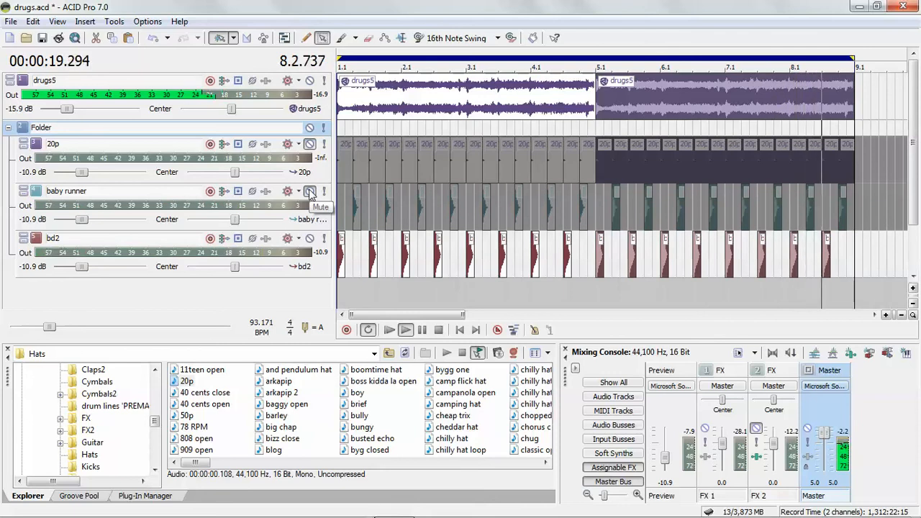
pyautogui.click(309, 191)
pyautogui.click(310, 145)
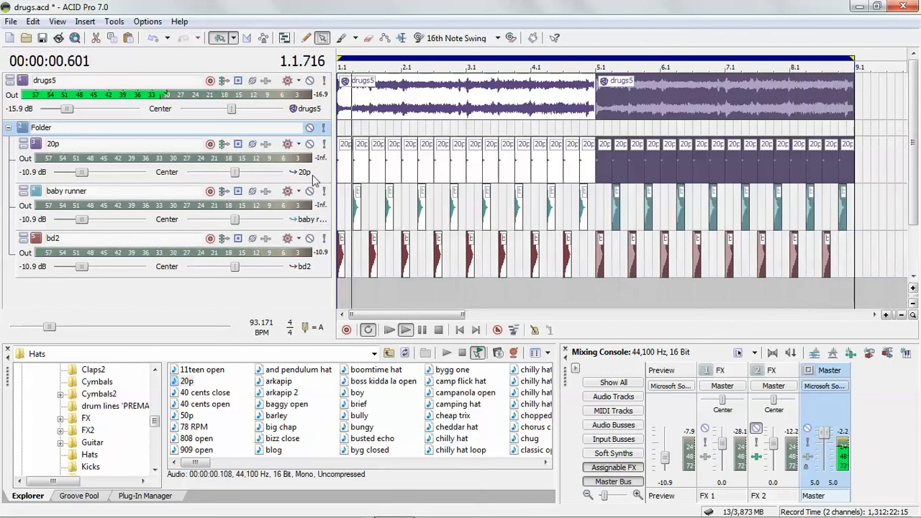
pyautogui.click(438, 330)
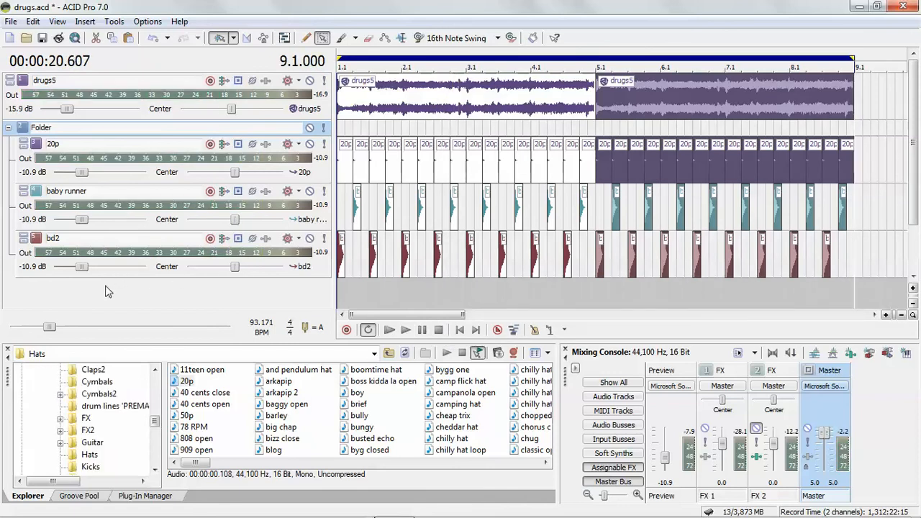
# Step: Duplicate the 20p track inside the folder and delete the original 20p track
pyautogui.click(41, 147)
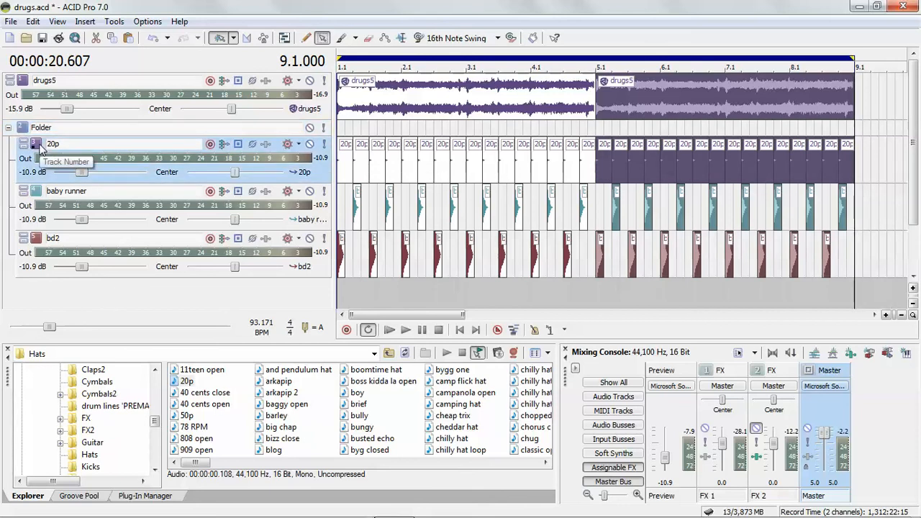
pyautogui.rightClick(41, 146)
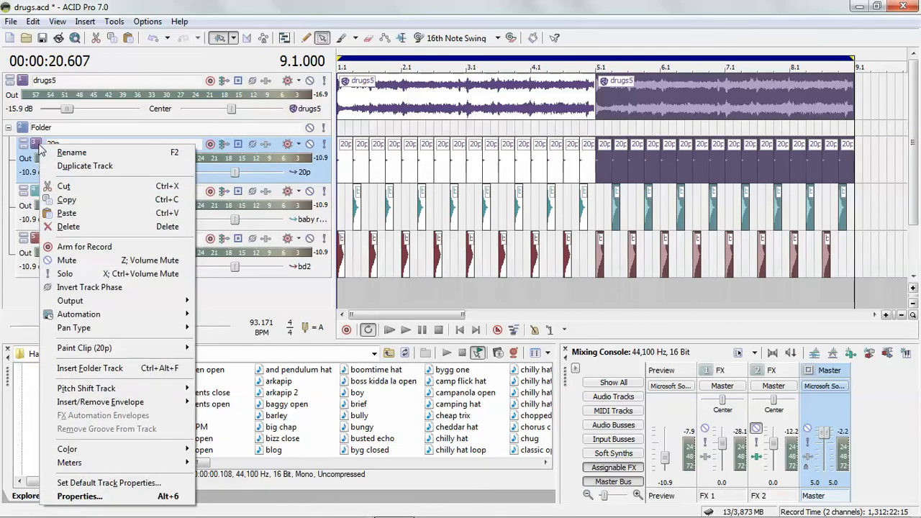
pyautogui.click(83, 166)
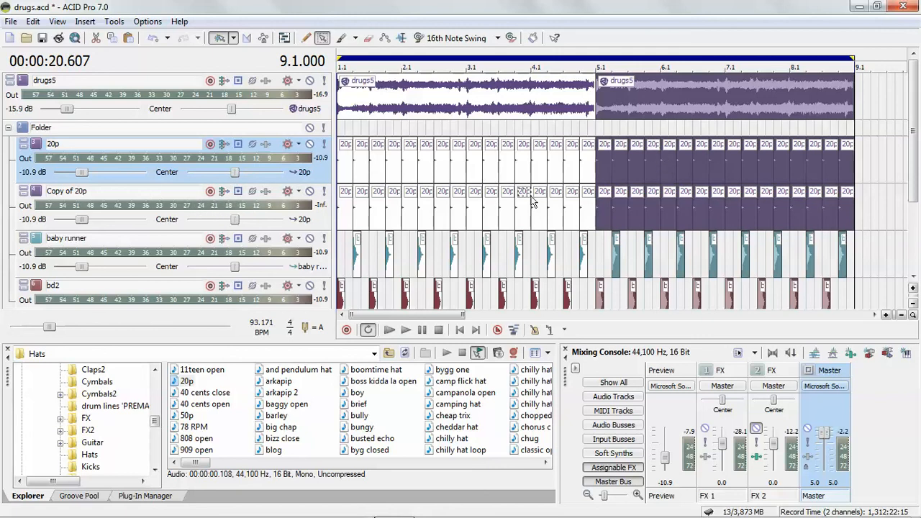
pyautogui.rightClick(40, 164)
pyautogui.click(64, 227)
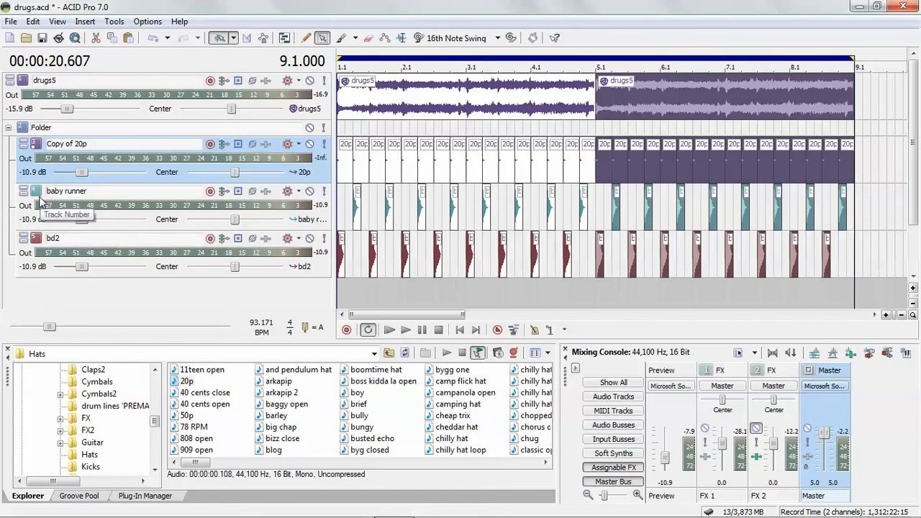
# Step: Duplicate all three drum tracks in the folder at once and undo the duplication
pyautogui.keyDown('ctrl'); pyautogui.click(41, 204); pyautogui.keyUp('ctrl')
pyautogui.keyDown('ctrl'); pyautogui.click(42, 246); pyautogui.keyUp('ctrl')
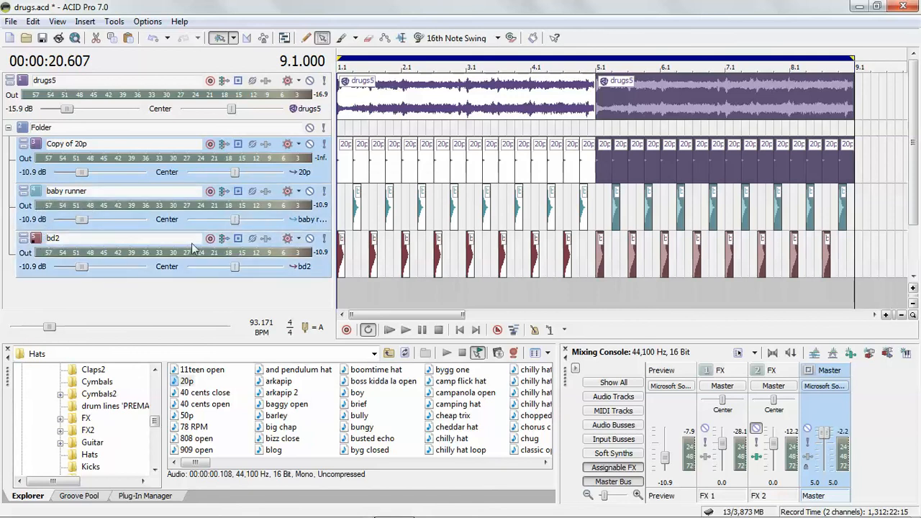
pyautogui.rightClick(38, 151)
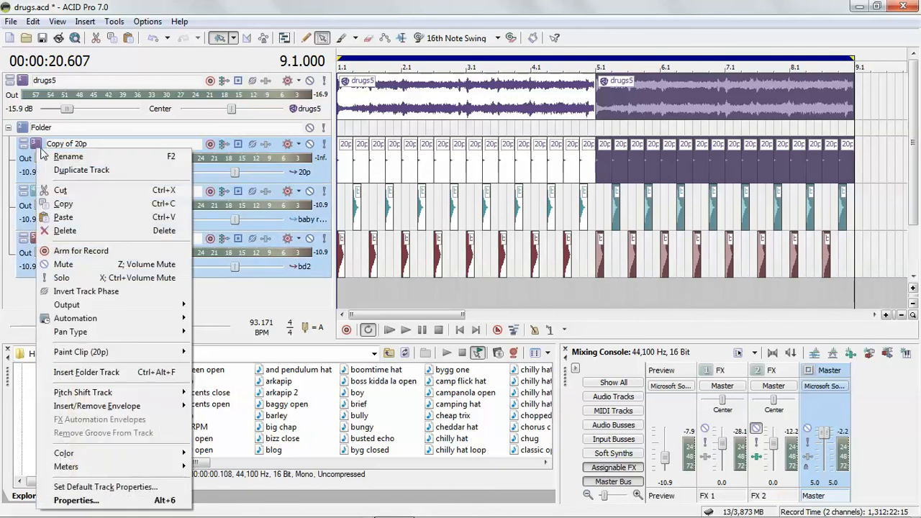
pyautogui.click(75, 169)
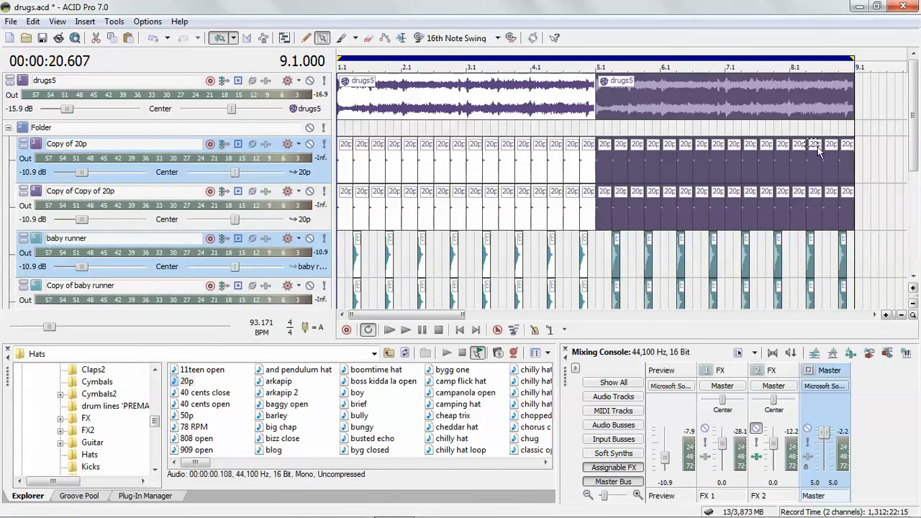
pyautogui.moveTo(914, 99)
pyautogui.mouseDown()
pyautogui.moveTo(919, 190)
pyautogui.moveTo(910, 108)
pyautogui.mouseUp()
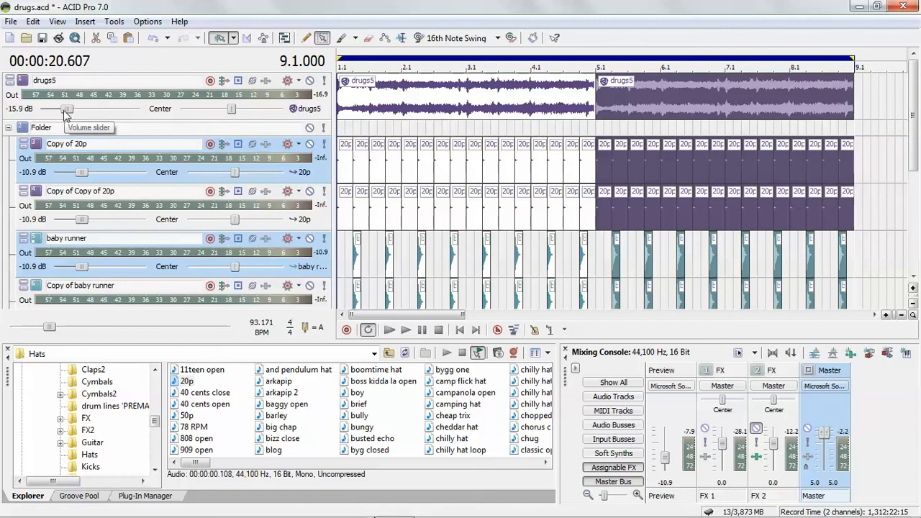
pyautogui.click(33, 21)
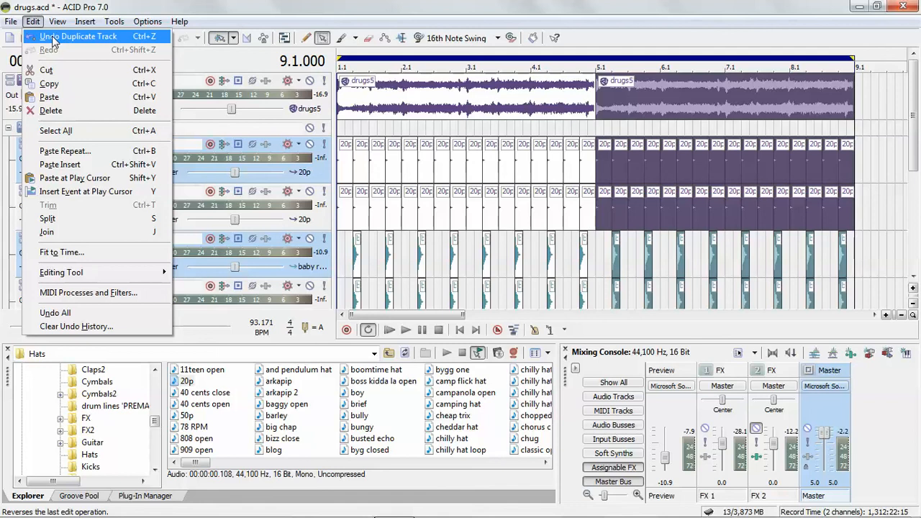
pyautogui.click(52, 37)
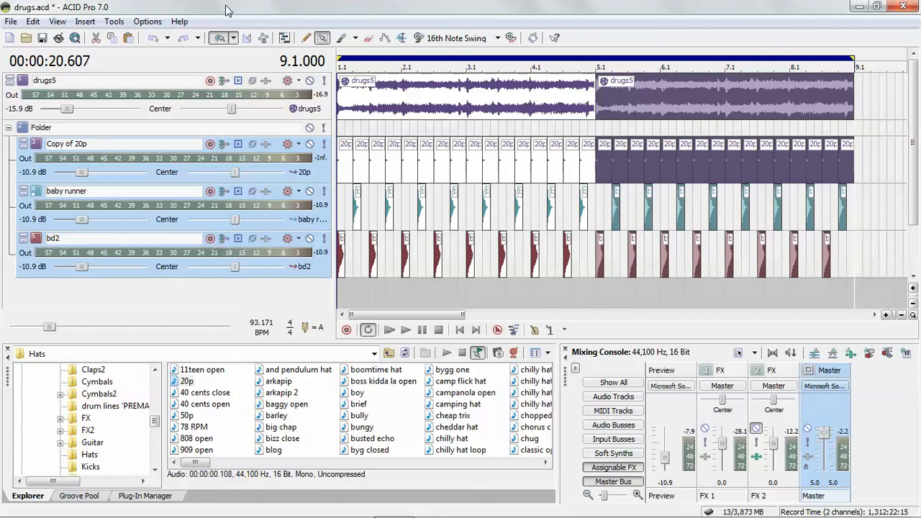
# Step: Mute the baby runner and bd2 tracks, leaving the Copy of 20p track unmuted
pyautogui.click(102, 159)
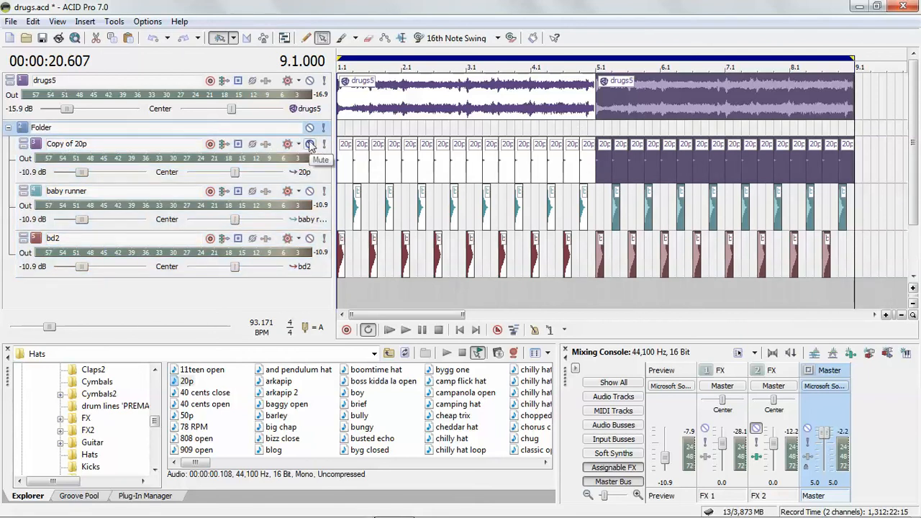
pyautogui.click(310, 144)
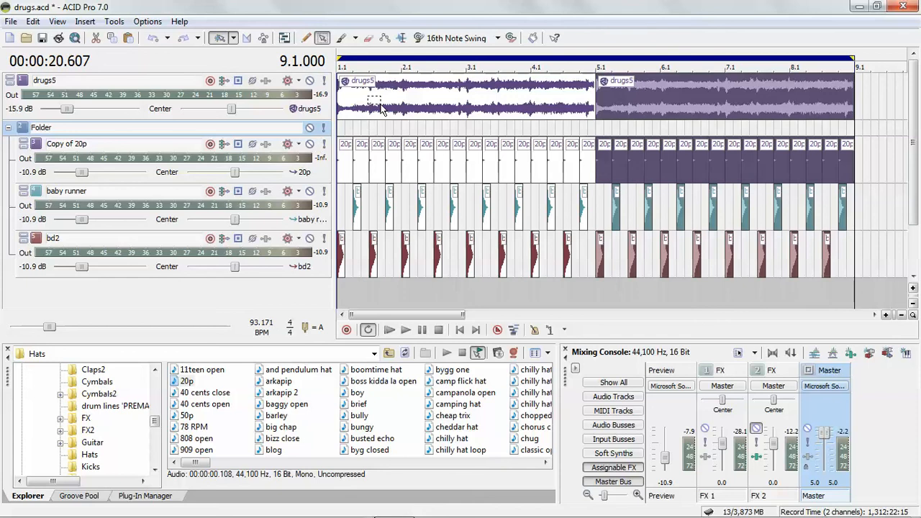
pyautogui.click(309, 191)
pyautogui.click(309, 238)
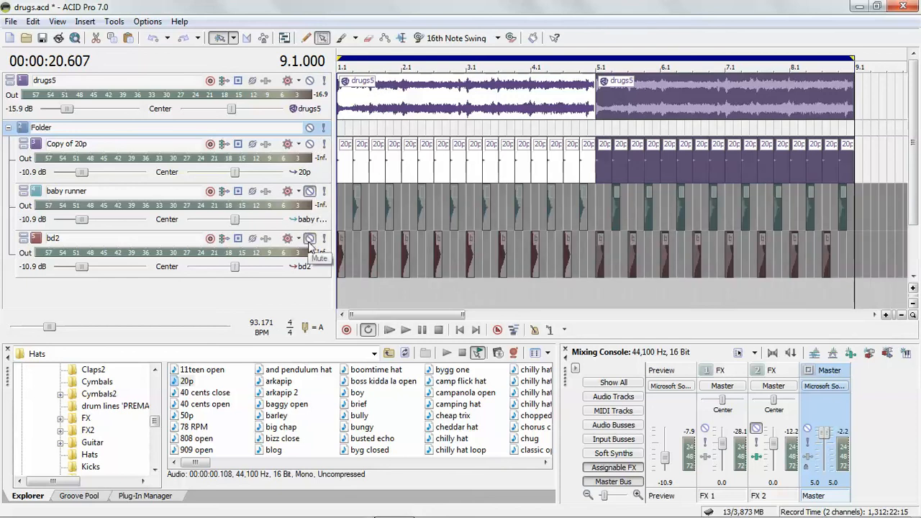
# Step: Start Render to New Track for the unmuted tracks and set the save location to the Desktop
pyautogui.click(95, 22)
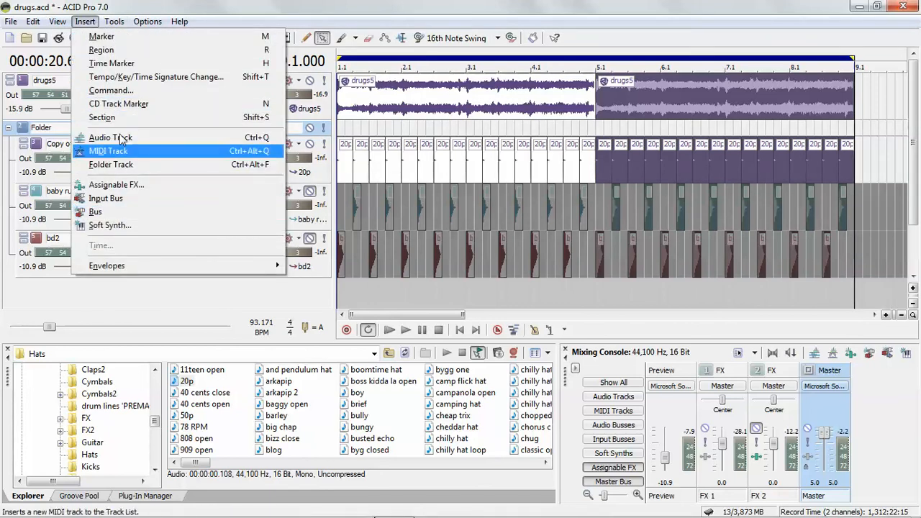
pyautogui.moveTo(115, 22)
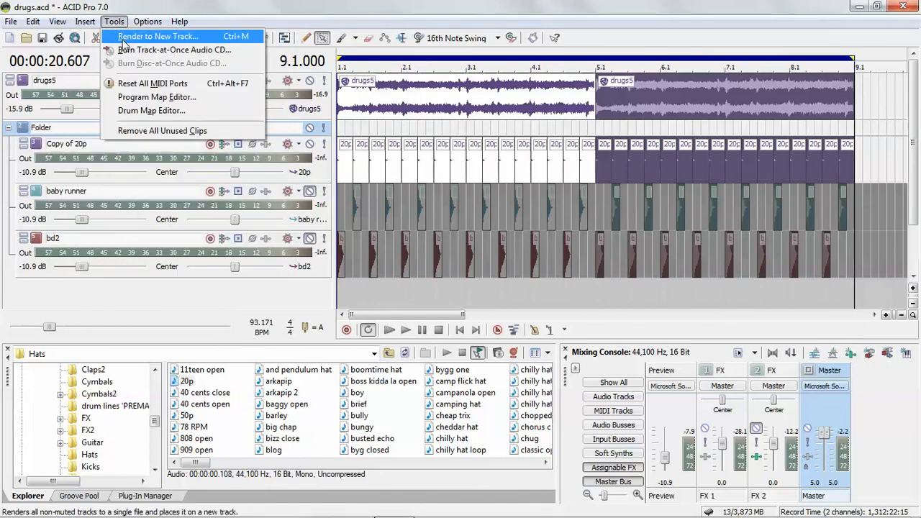
pyautogui.click(144, 37)
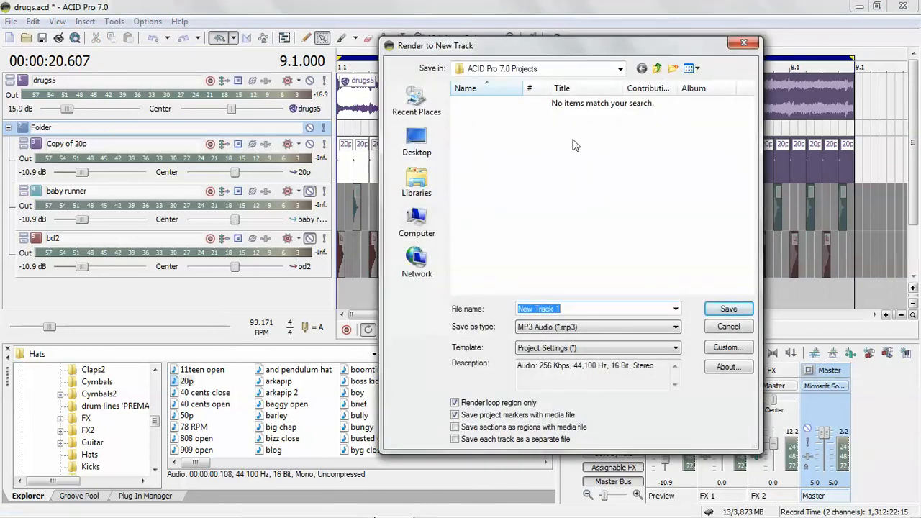
pyautogui.click(619, 70)
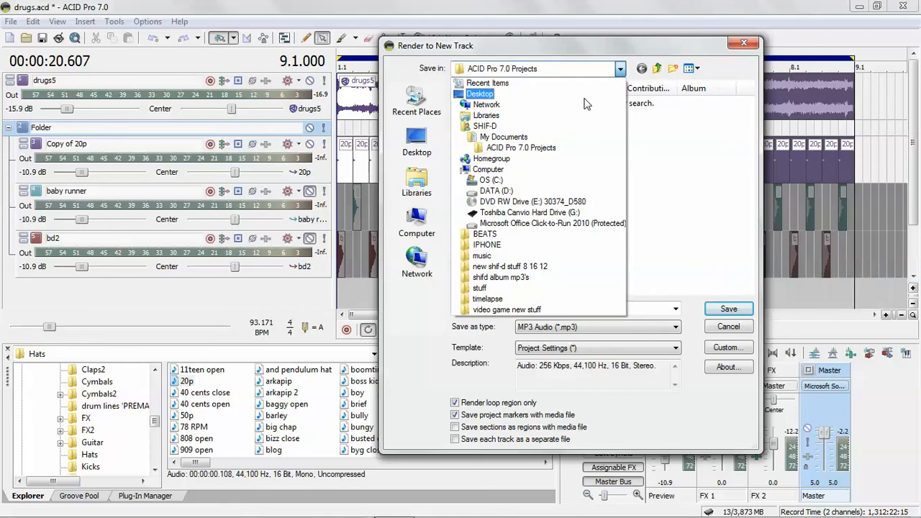
pyautogui.click(585, 96)
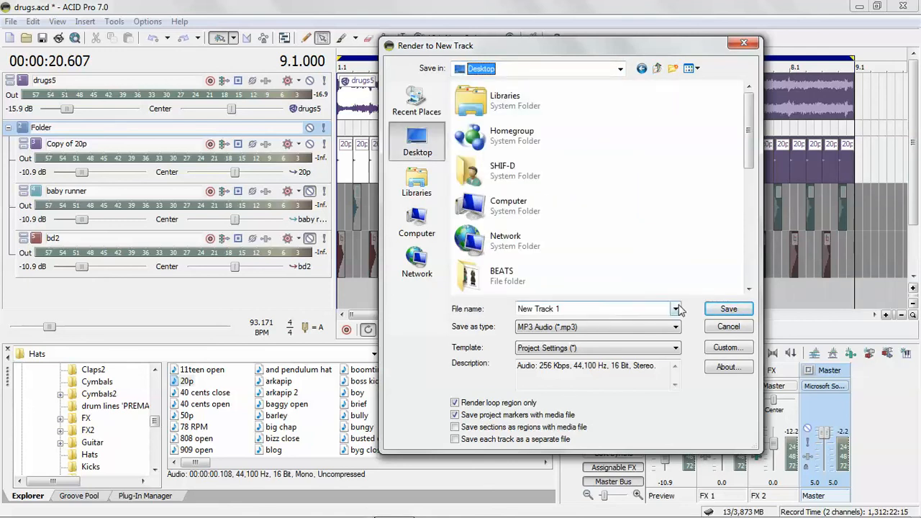
# Step: Review the available render formats and the MP3 custom encode and ID3 settings, keeping MP3 Audio
pyautogui.click(607, 331)
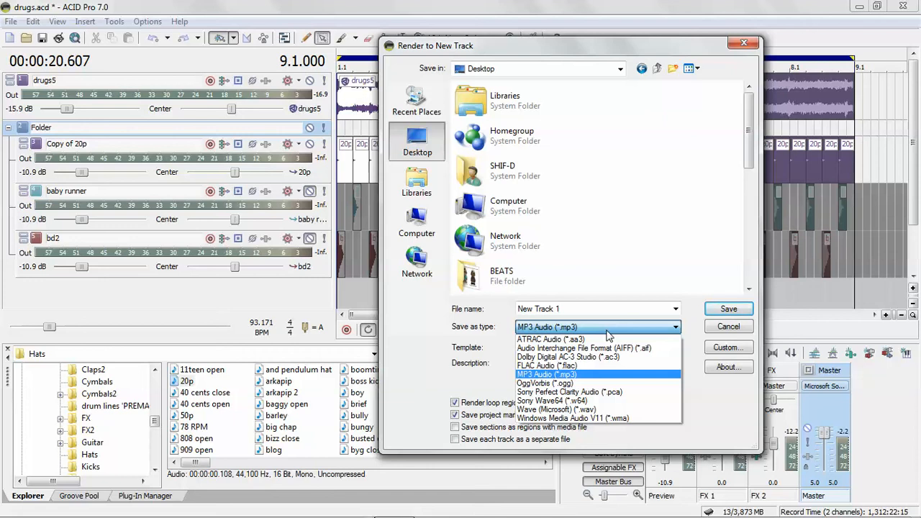
pyautogui.click(462, 347)
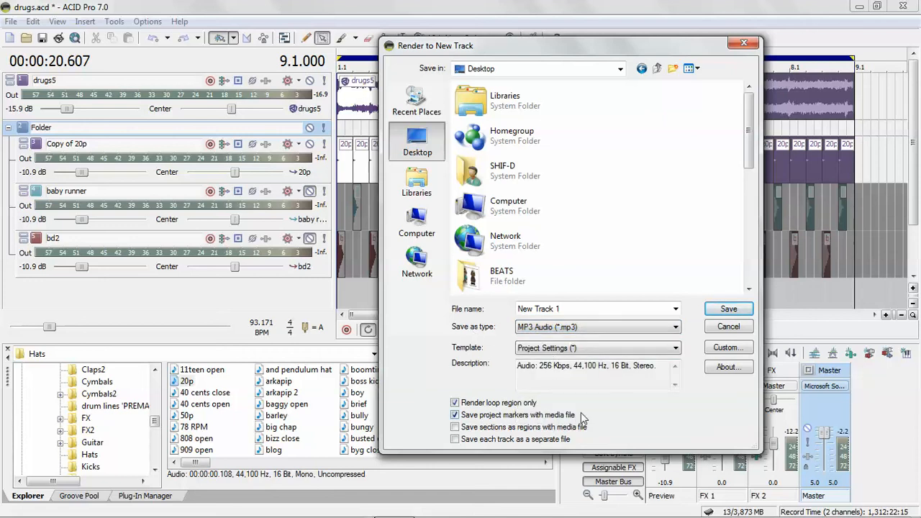
pyautogui.click(728, 347)
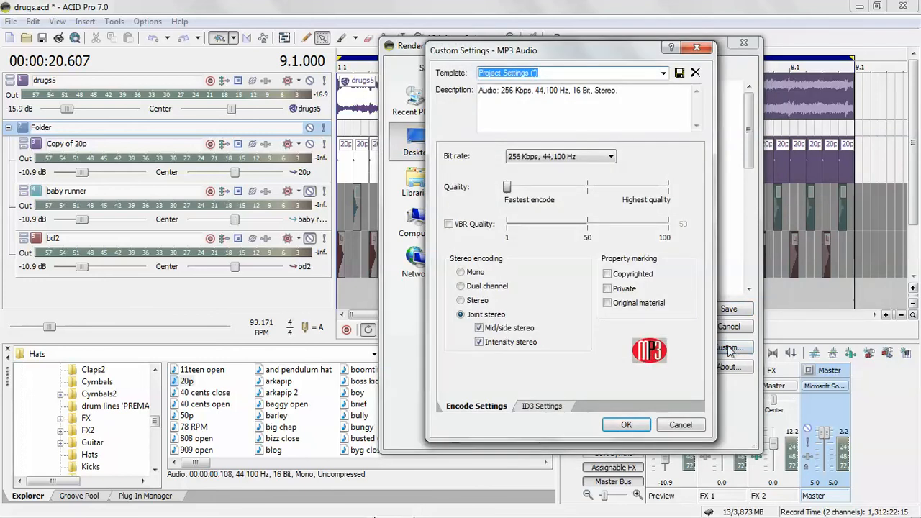
pyautogui.click(542, 406)
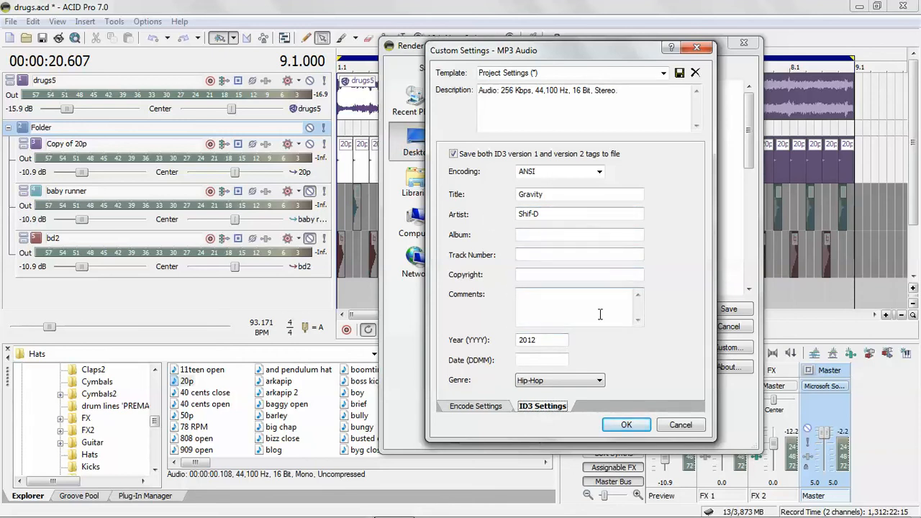
pyautogui.click(683, 427)
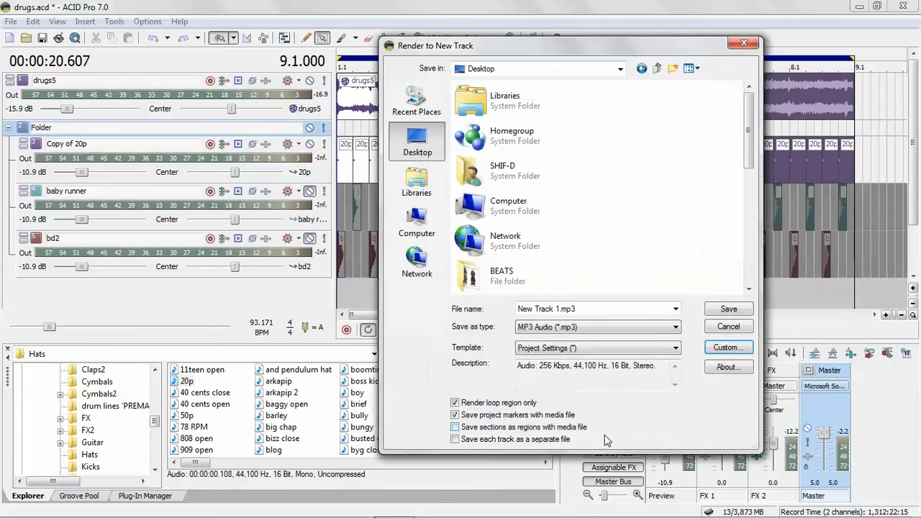
# Step: Choose the Project Settings template and render to New Track 1.mp3, overwriting the existing file
pyautogui.click(633, 354)
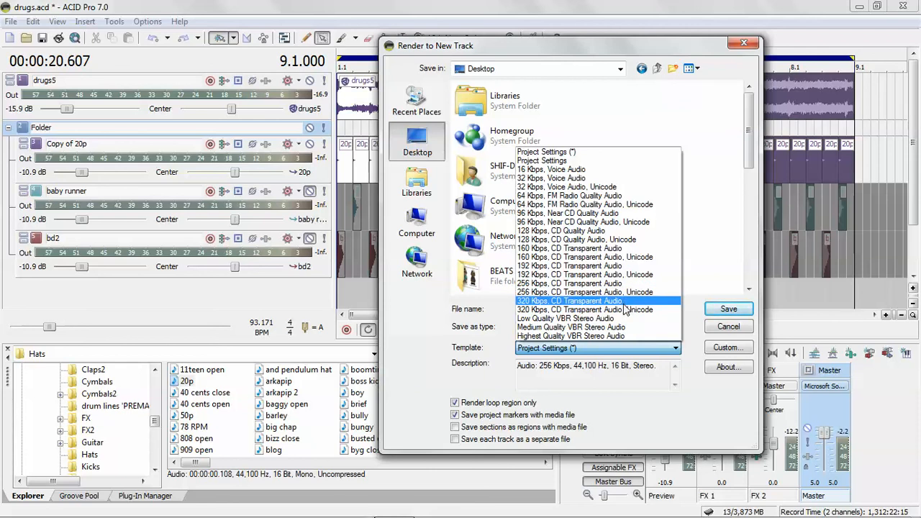
pyautogui.click(590, 161)
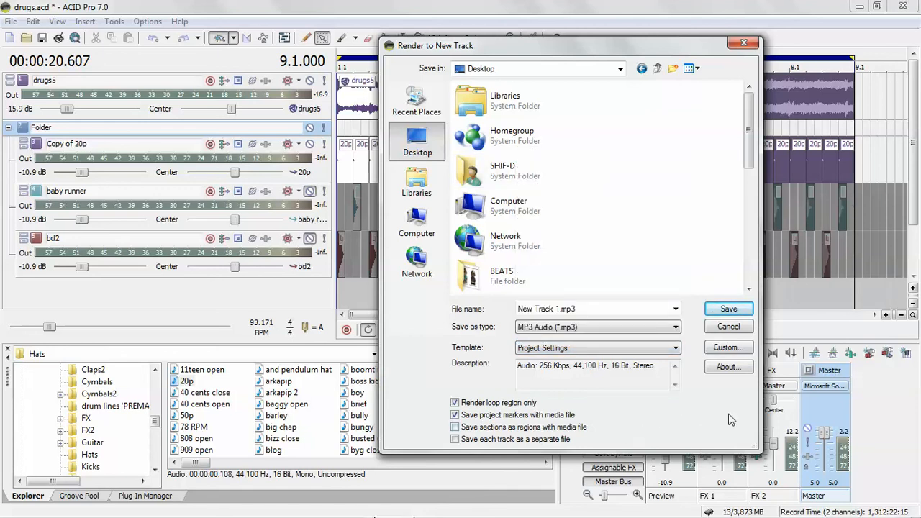
pyautogui.click(728, 310)
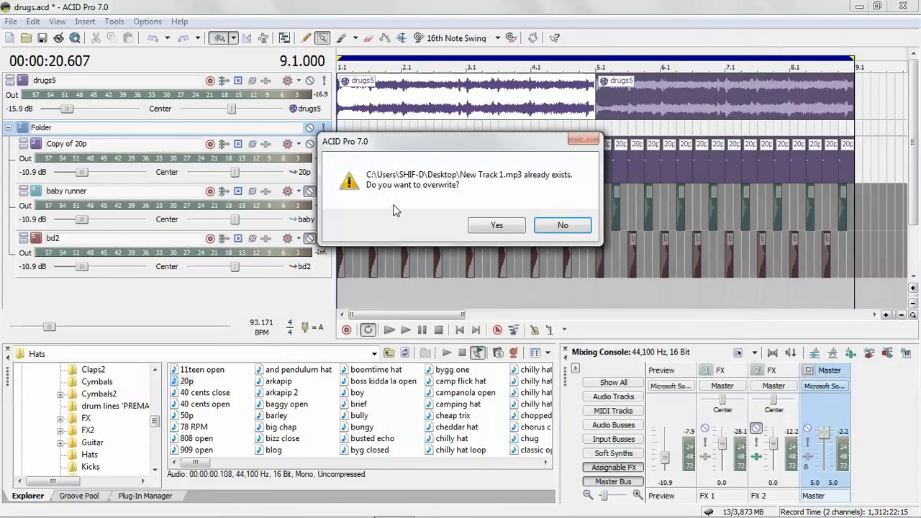
pyautogui.click(497, 225)
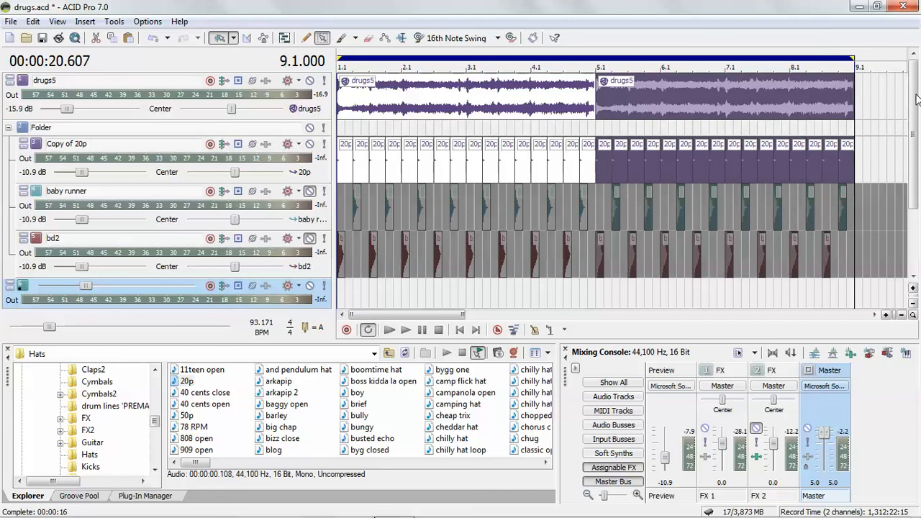
# Step: Mute the drugs5 and Copy of 20p tracks and unmute the baby runner and bd2 tracks
pyautogui.moveTo(917, 100); pyautogui.dragTo(917, 168)
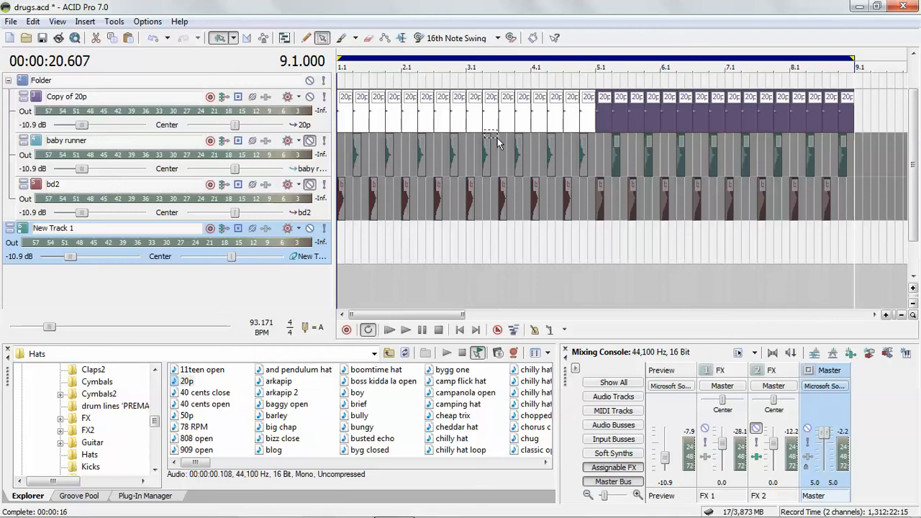
pyautogui.scroll(1, 917, 135)
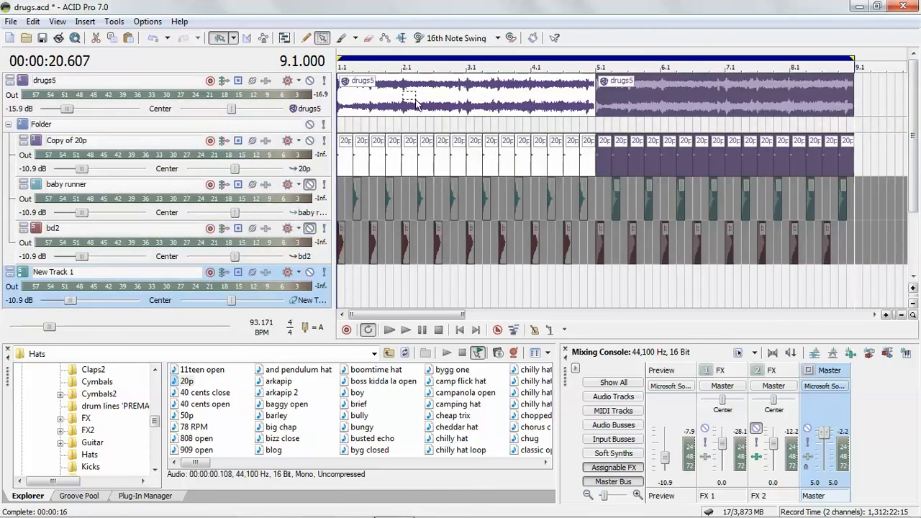
pyautogui.click(310, 80)
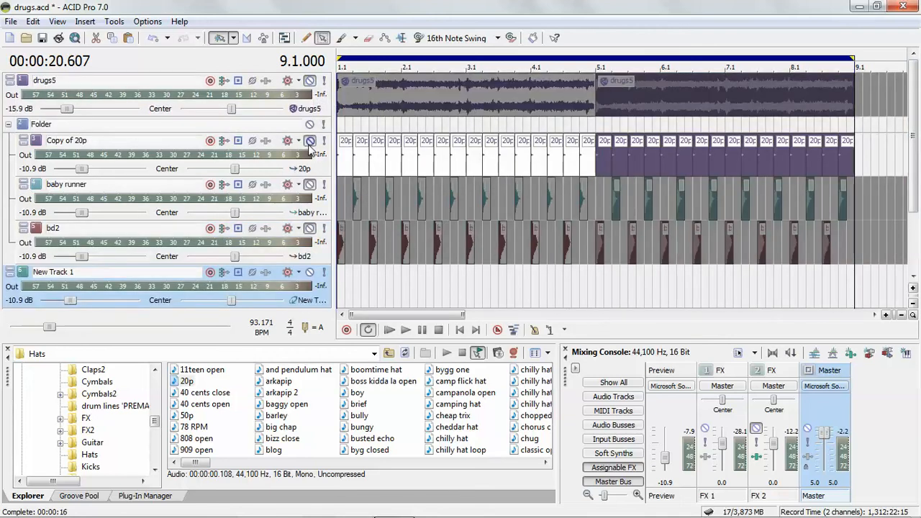
pyautogui.click(310, 141)
pyautogui.scroll(-1, 917, 88)
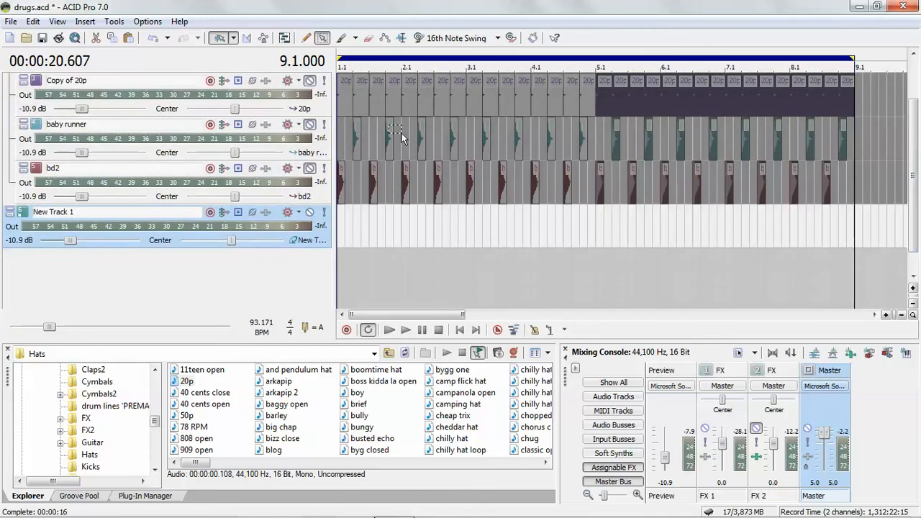
pyautogui.click(310, 125)
pyautogui.click(309, 168)
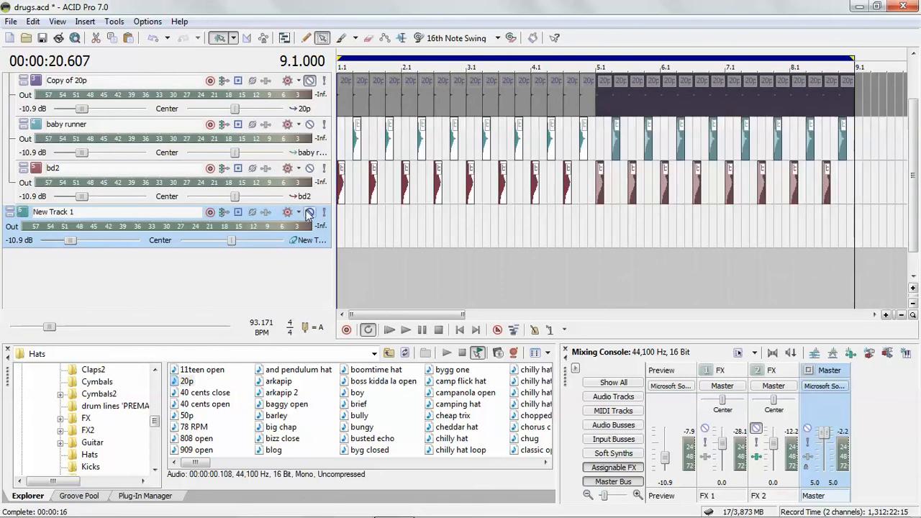
# Step: Draw the rendered audio event on New Track 1 from the project start and trim its end to 9.1
pyautogui.moveTo(337, 216); pyautogui.dragTo(350, 224)
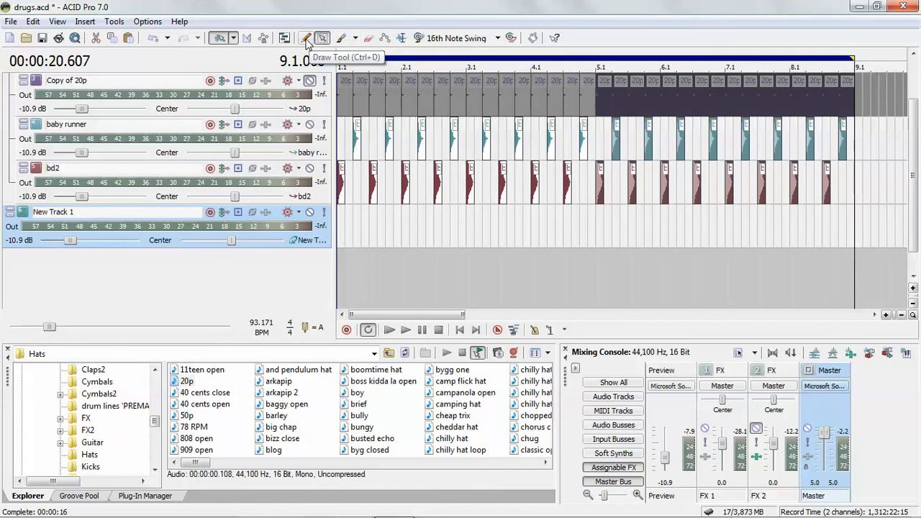
pyautogui.click(307, 41)
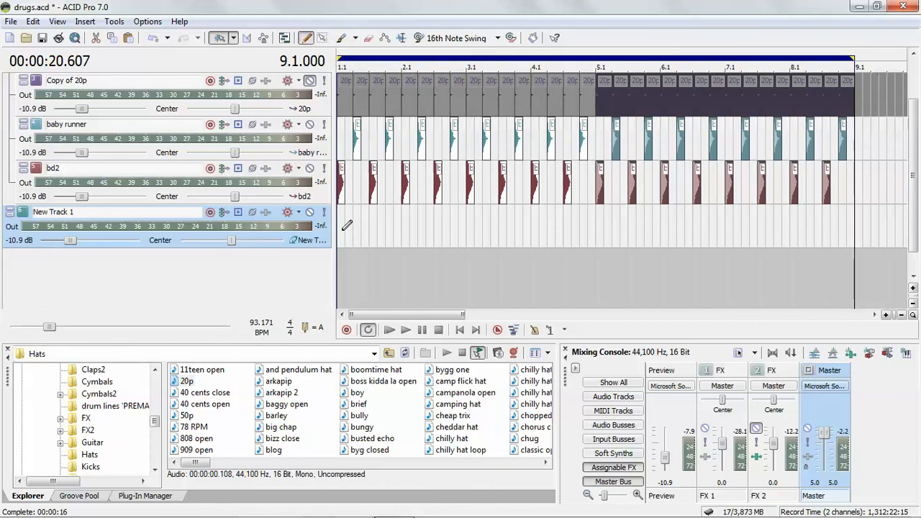
pyautogui.moveTo(342, 223)
pyautogui.mouseDown()
pyautogui.moveTo(750, 206)
pyautogui.moveTo(919, 217)
pyautogui.moveTo(854, 219)
pyautogui.mouseUp()
pyautogui.scroll(-3, 816, 219)
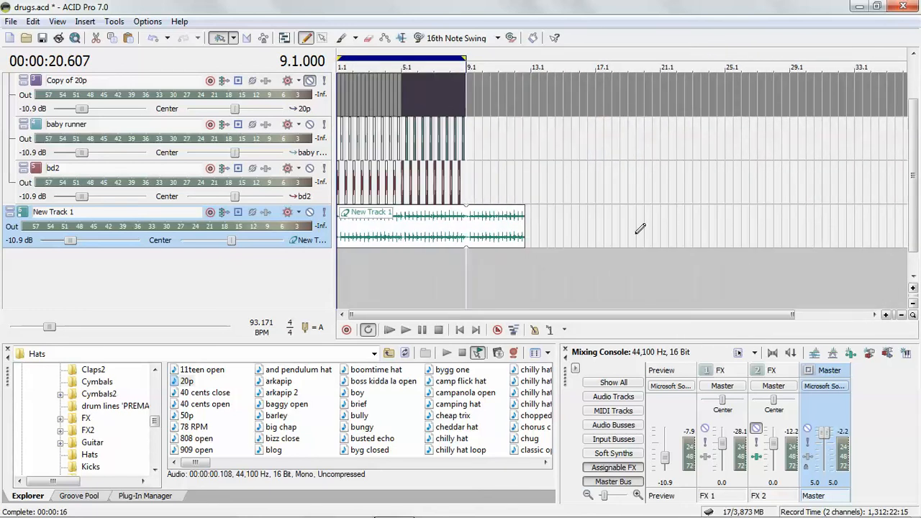
pyautogui.click(515, 231)
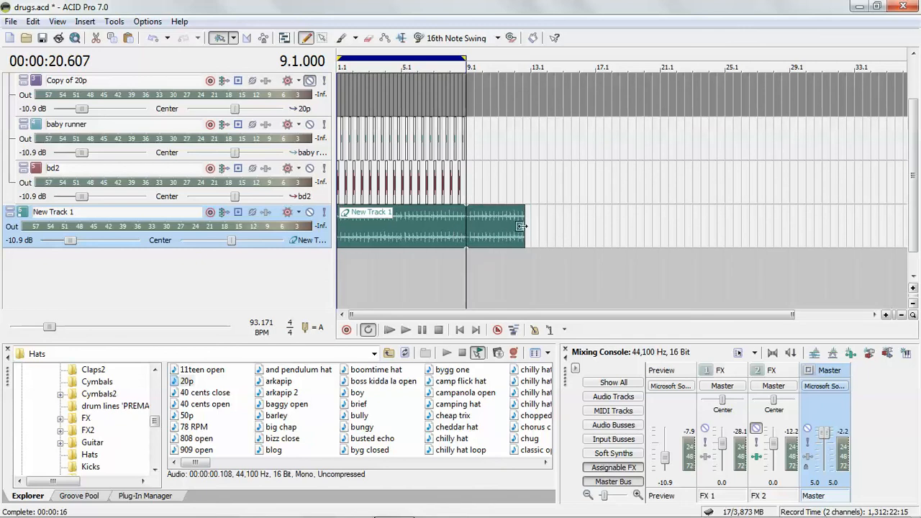
pyautogui.moveTo(523, 227); pyautogui.dragTo(466, 227)
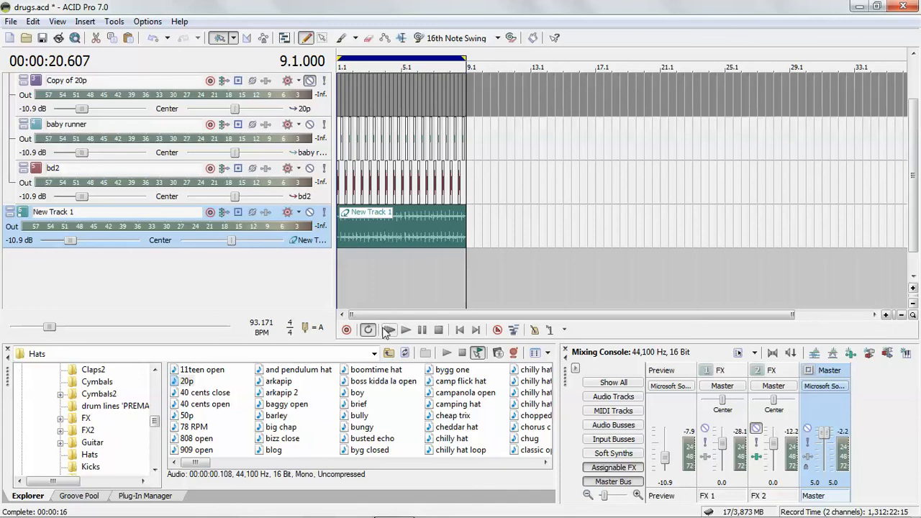
# Step: Play from the start and compare New Track 1 with the original tracks by toggling the mutes on New Track 1, Copy of 20p and drugs5
pyautogui.click(459, 331)
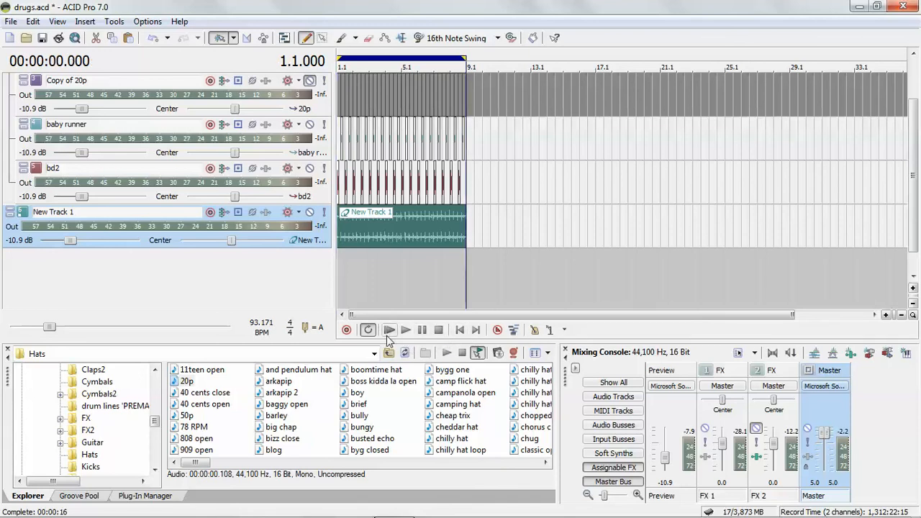
pyautogui.click(388, 331)
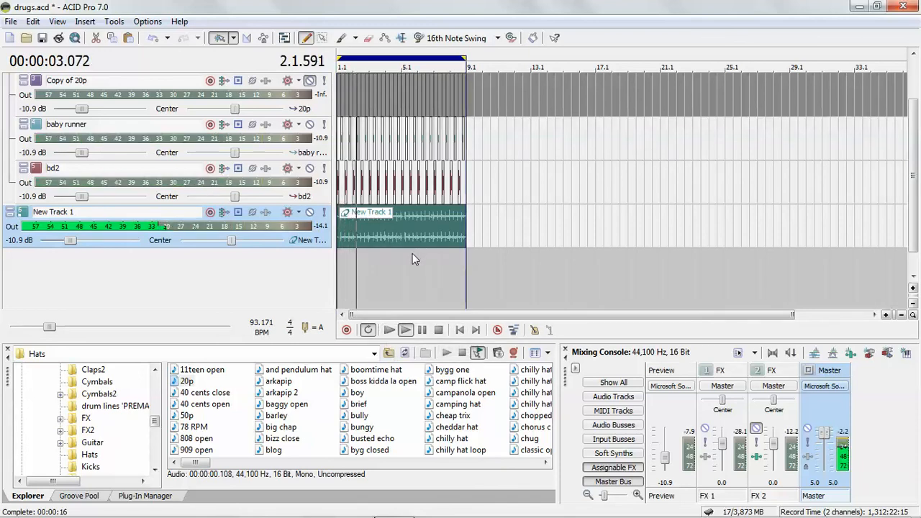
pyautogui.click(310, 213)
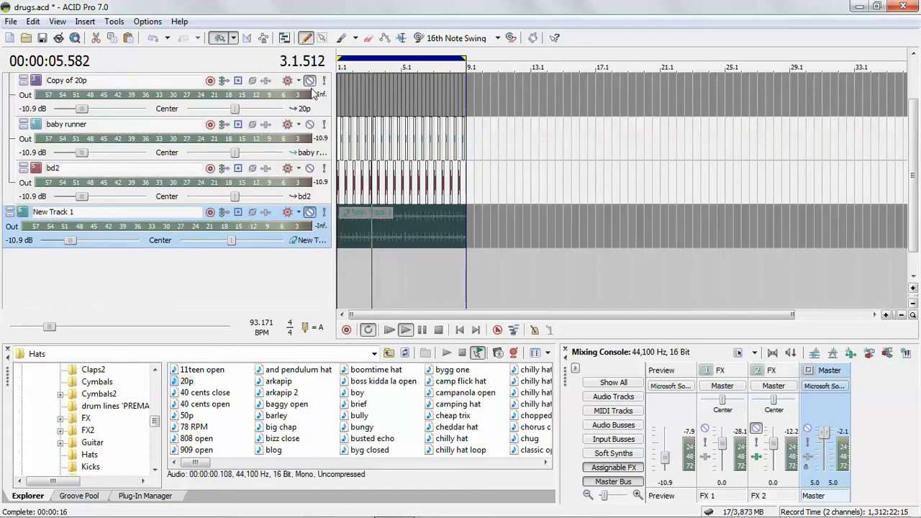
pyautogui.click(912, 56)
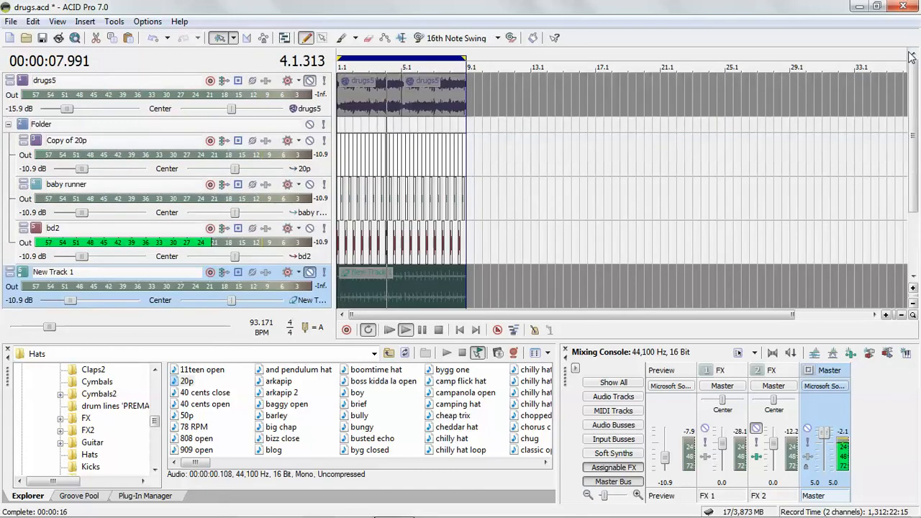
pyautogui.click(310, 81)
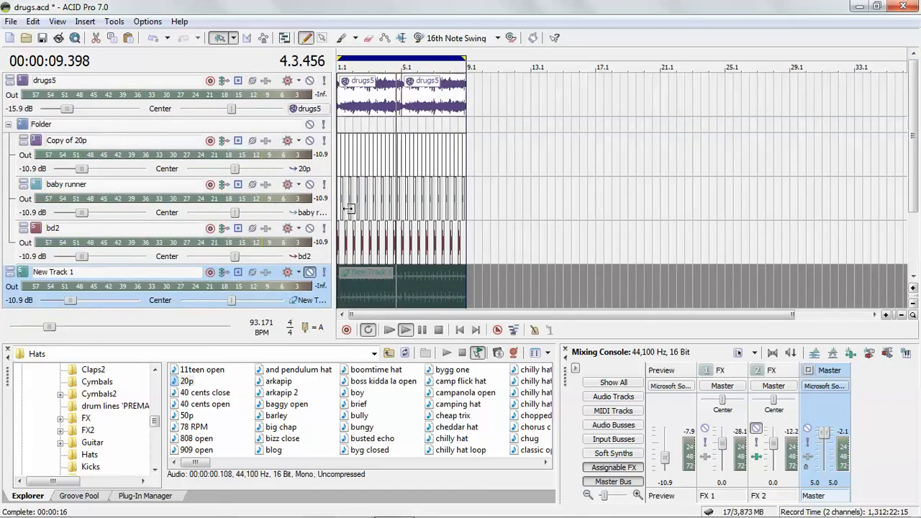
pyautogui.click(310, 141)
pyautogui.click(310, 81)
pyautogui.click(310, 274)
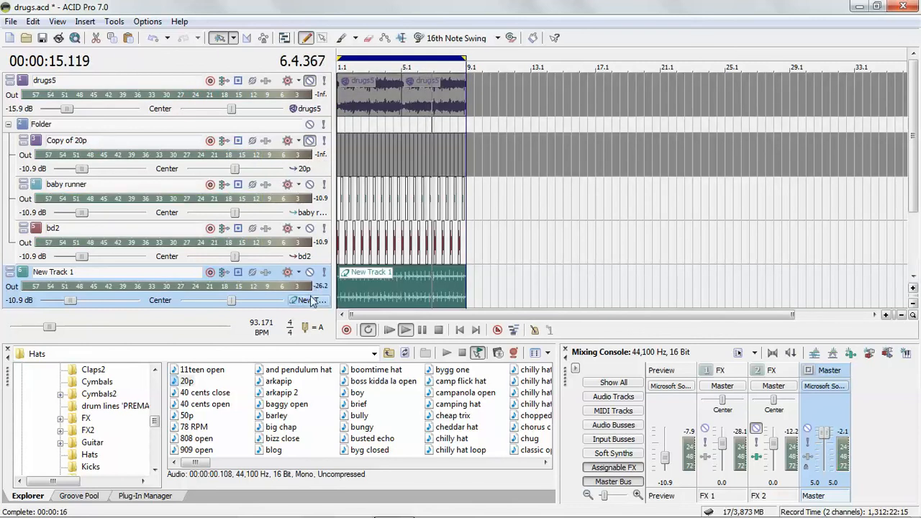
pyautogui.click(438, 330)
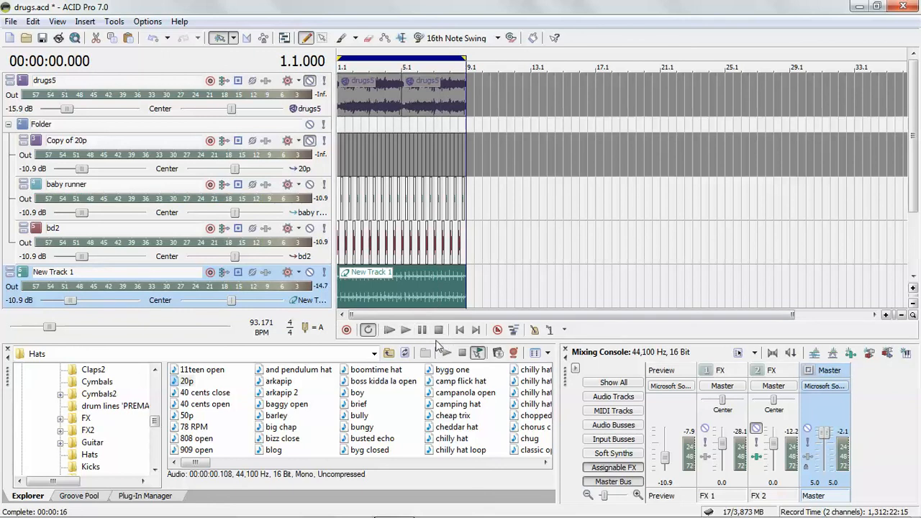
# Step: Enlarge New Track 1 in the timeline and insert a volume envelope on it
pyautogui.click(411, 280)
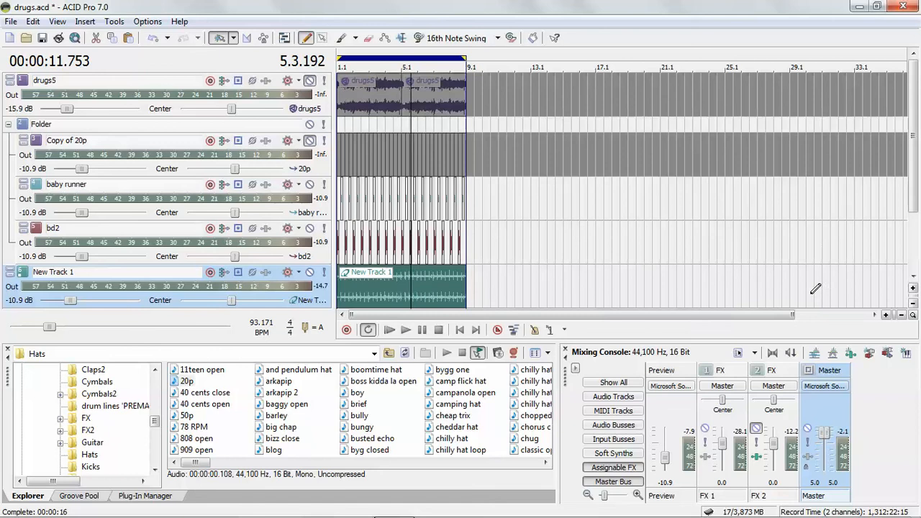
pyautogui.scroll(3, 815, 295)
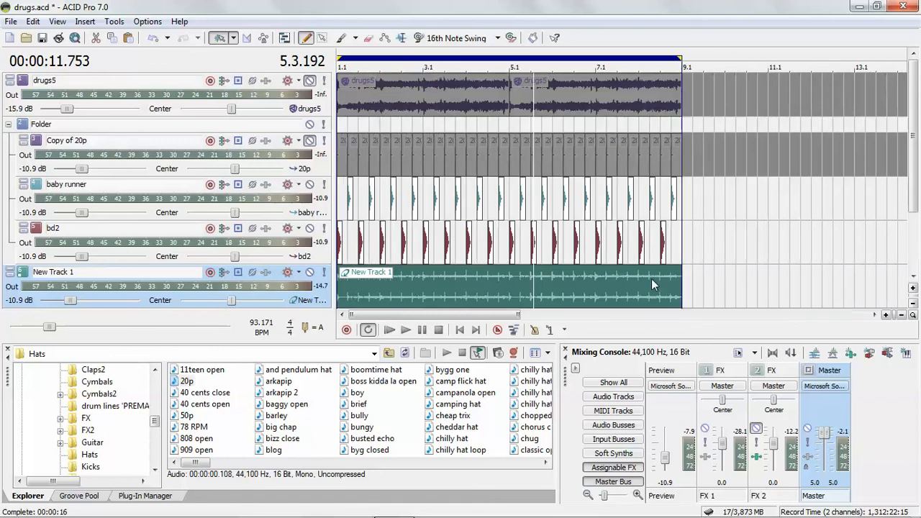
pyautogui.click(913, 289)
pyautogui.click(913, 288)
pyautogui.click(913, 288)
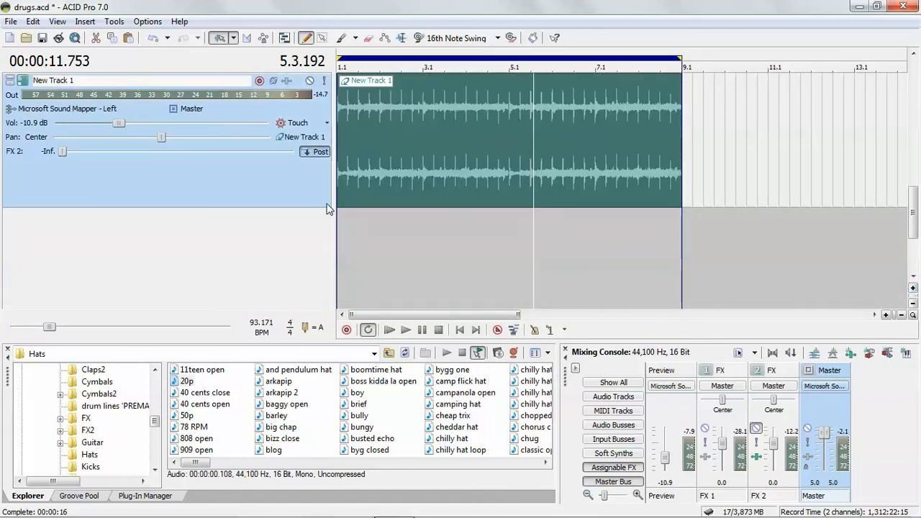
pyautogui.rightClick(360, 142)
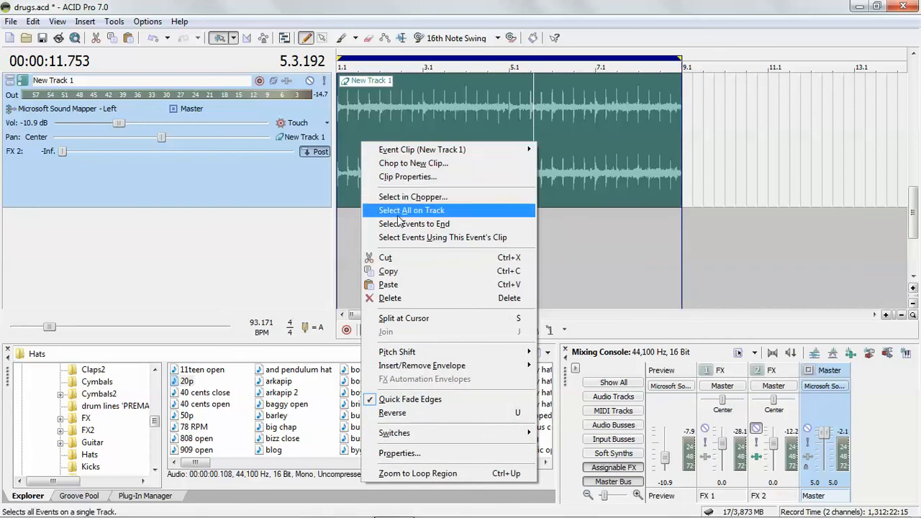
pyautogui.moveTo(416, 368)
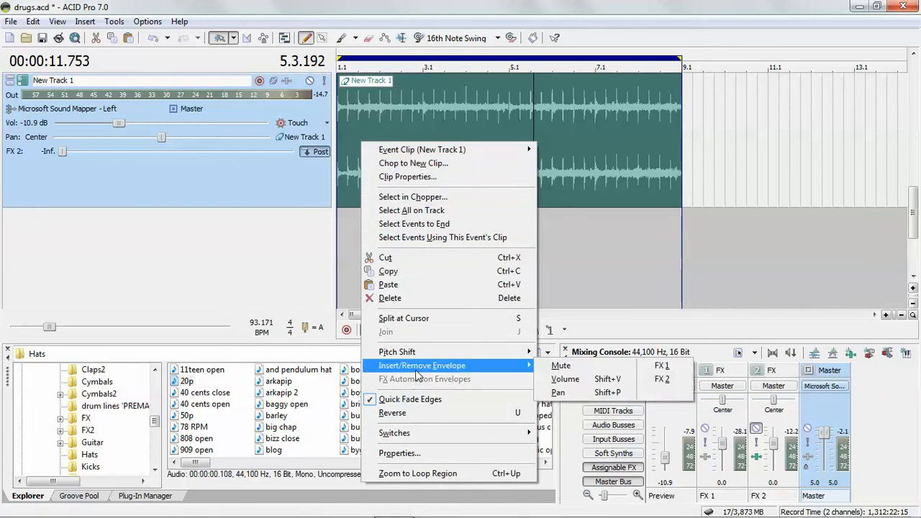
pyautogui.click(596, 383)
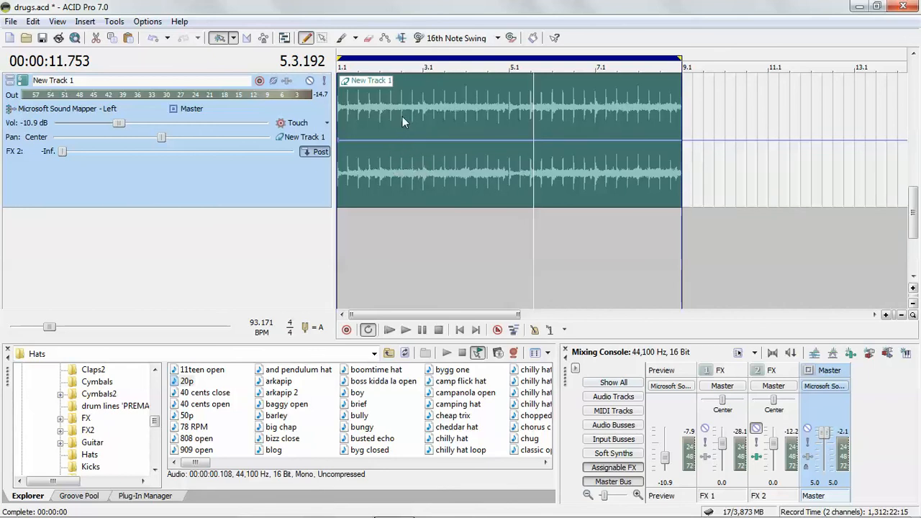
# Step: Add points to New Track 1's volume envelope between measures 2.1 and 3.1 and pull the middle down into a narrow dip to the minimum
pyautogui.doubleClick(395, 142)
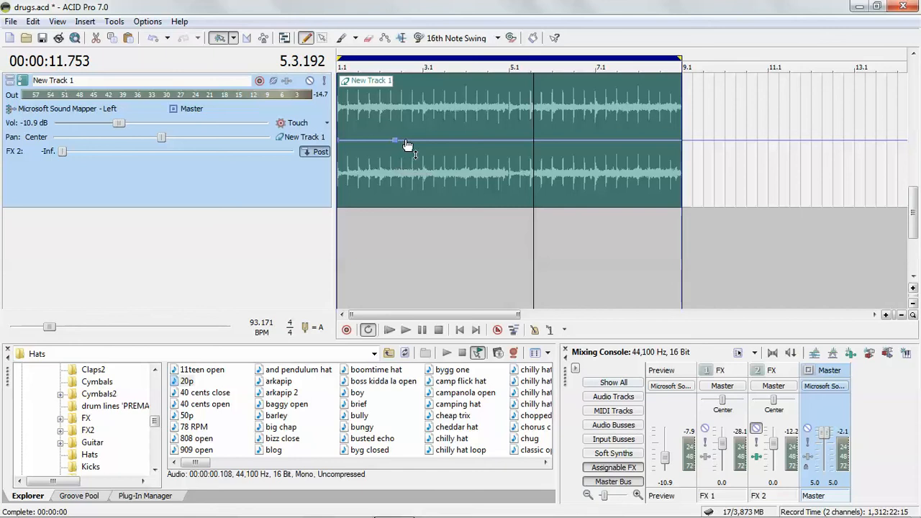
pyautogui.doubleClick(406, 141)
pyautogui.moveTo(403, 142); pyautogui.dragTo(400, 223)
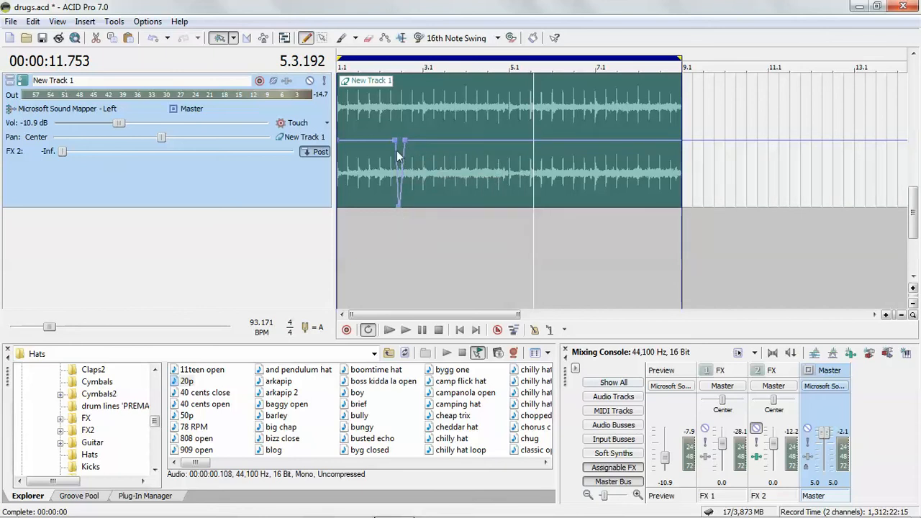
pyautogui.click(382, 237)
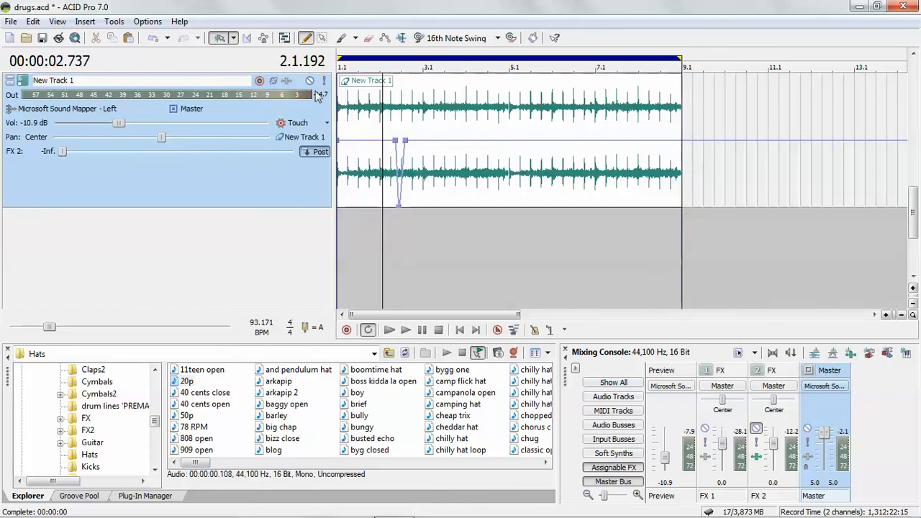
# Step: Solo New Track 1 and play it from the cursor at 2.1.192 to hear the volume dip, restarting once before stopping
pyautogui.click(405, 333)
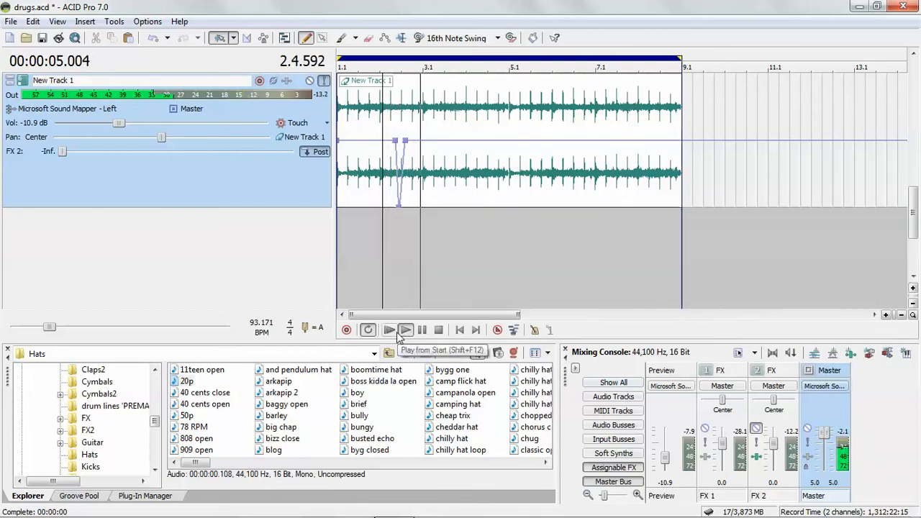
pyautogui.click(404, 331)
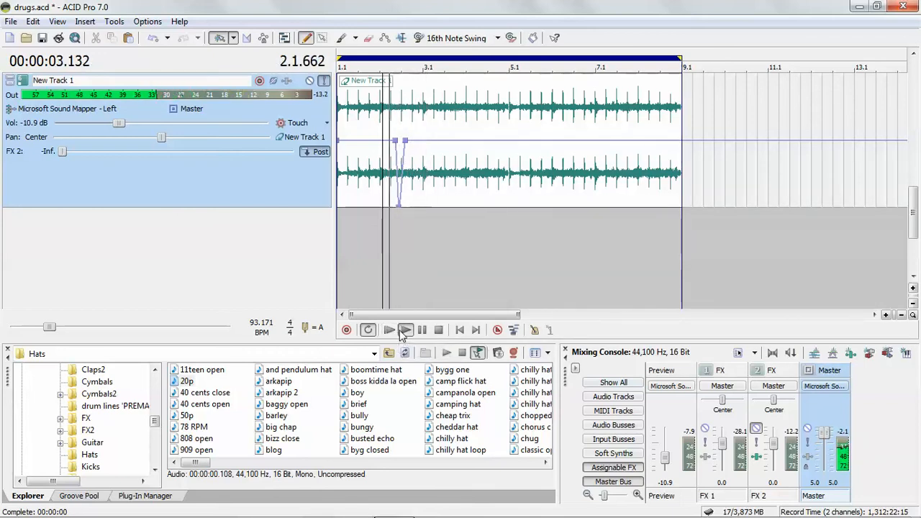
pyautogui.click(438, 330)
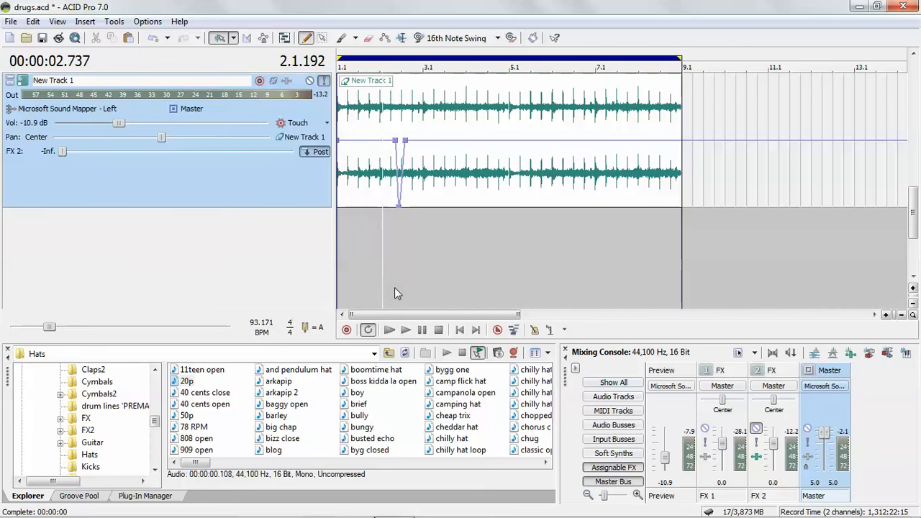
# Step: Remove the volume envelope from New Track 1 and insert a pan envelope in its place
pyautogui.rightClick(358, 160)
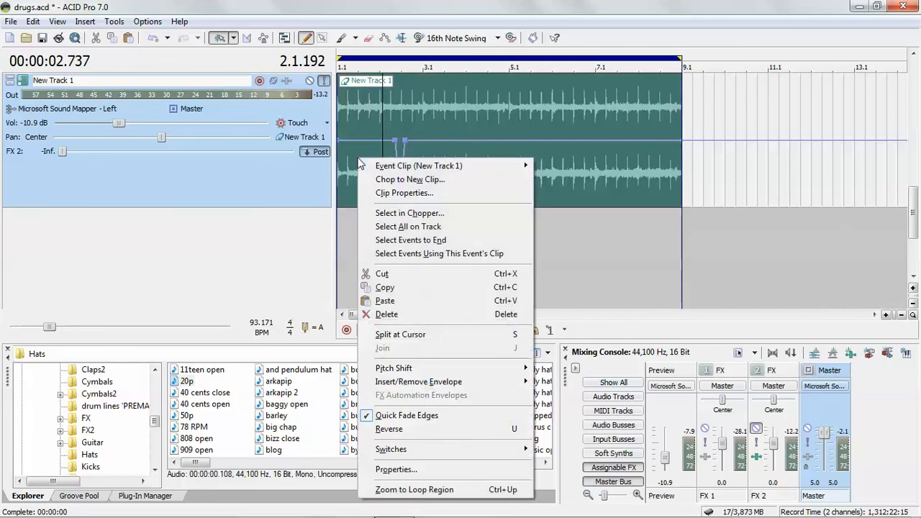
pyautogui.moveTo(412, 386)
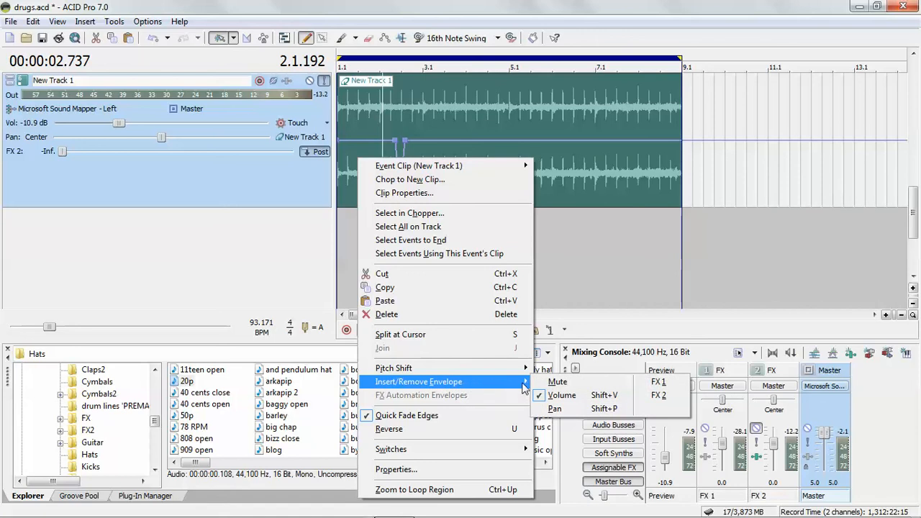
pyautogui.click(560, 395)
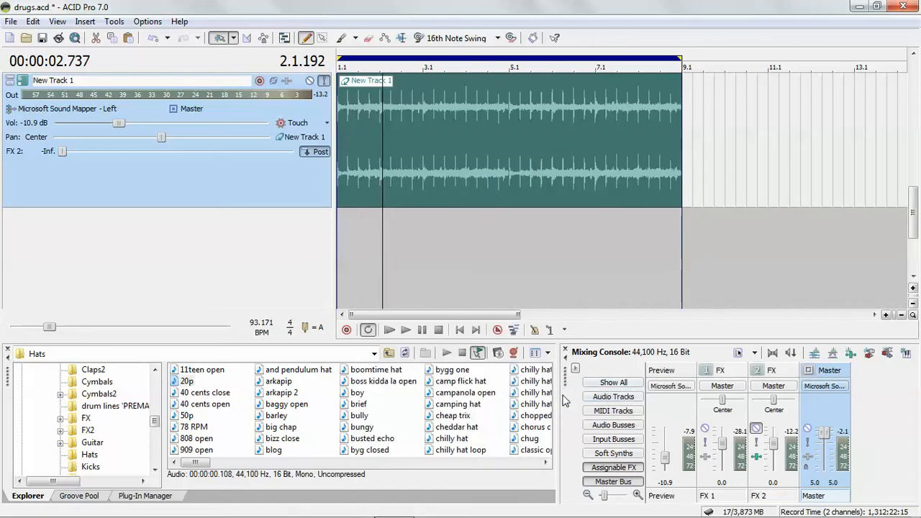
pyautogui.rightClick(404, 145)
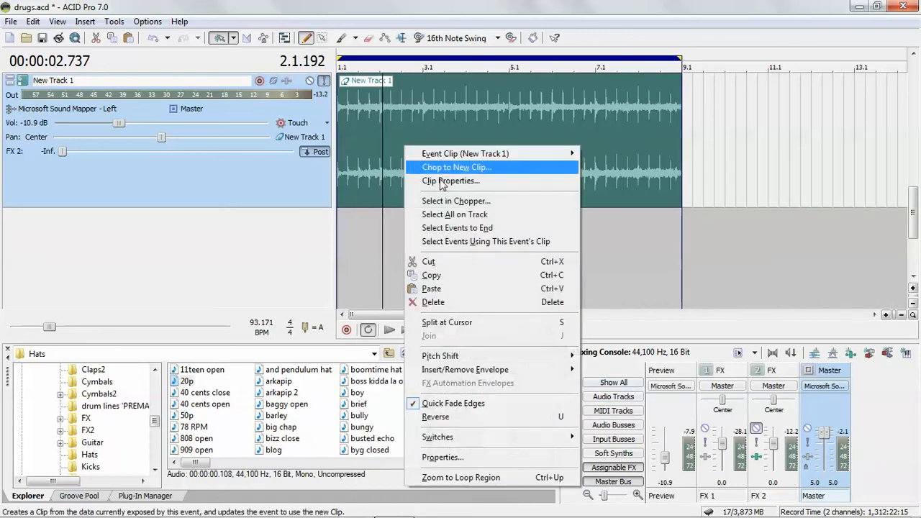
pyautogui.moveTo(518, 370)
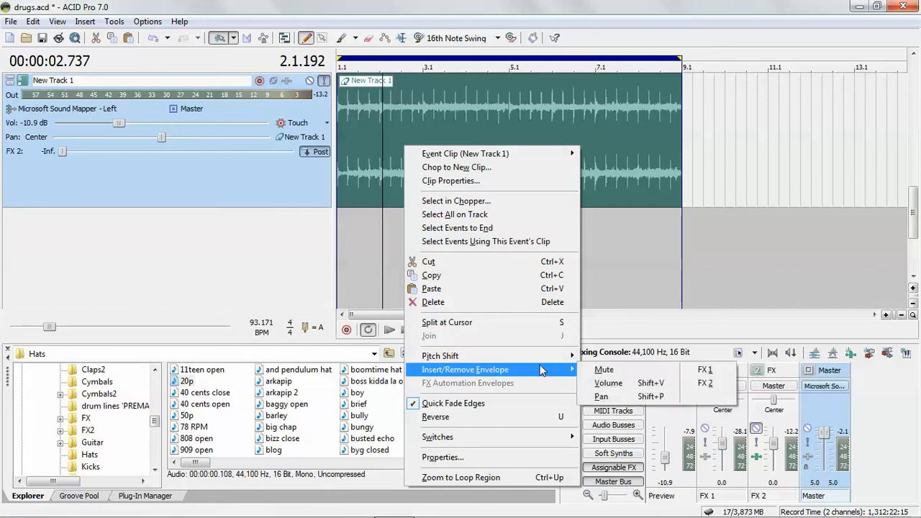
pyautogui.click(602, 396)
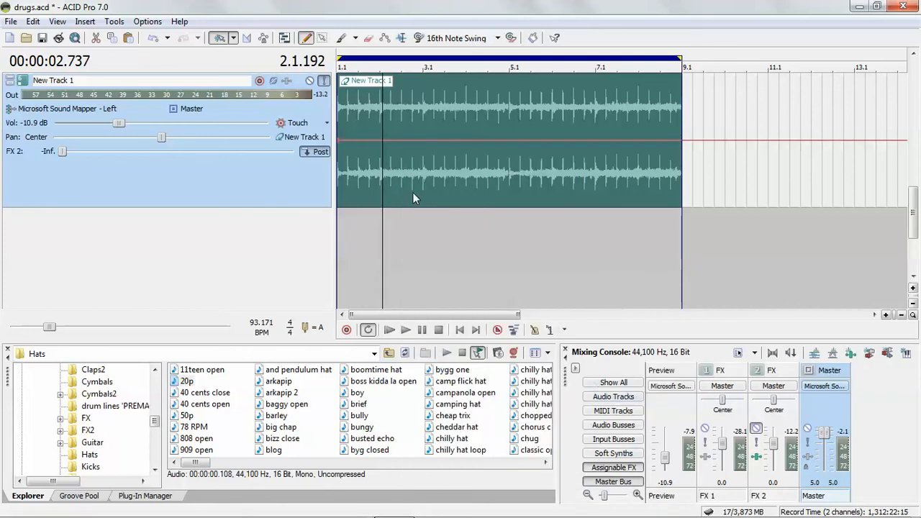
# Step: Add three pan envelope points just after measure 2.1 and pull the middle one at 2.2.192 to 100 % Right
pyautogui.doubleClick(385, 141)
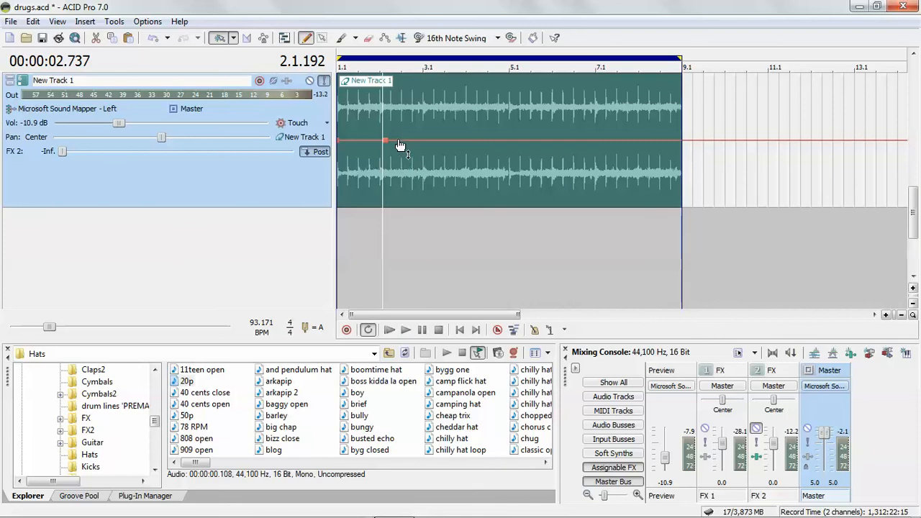
pyautogui.doubleClick(394, 141)
pyautogui.moveTo(395, 141); pyautogui.dragTo(393, 221)
pyautogui.doubleClick(393, 141)
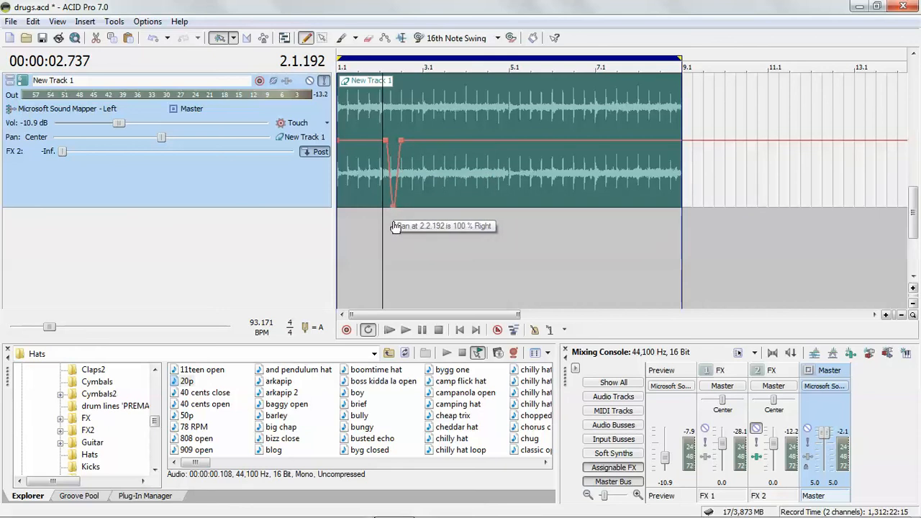
# Step: Add three more pan envelope points around measure 3.1 and raise the middle one at 3.1.000 to about 95 % Left
pyautogui.doubleClick(416, 141)
pyautogui.doubleClick(430, 141)
pyautogui.doubleClick(427, 141)
pyautogui.moveTo(426, 148); pyautogui.dragTo(423, 75)
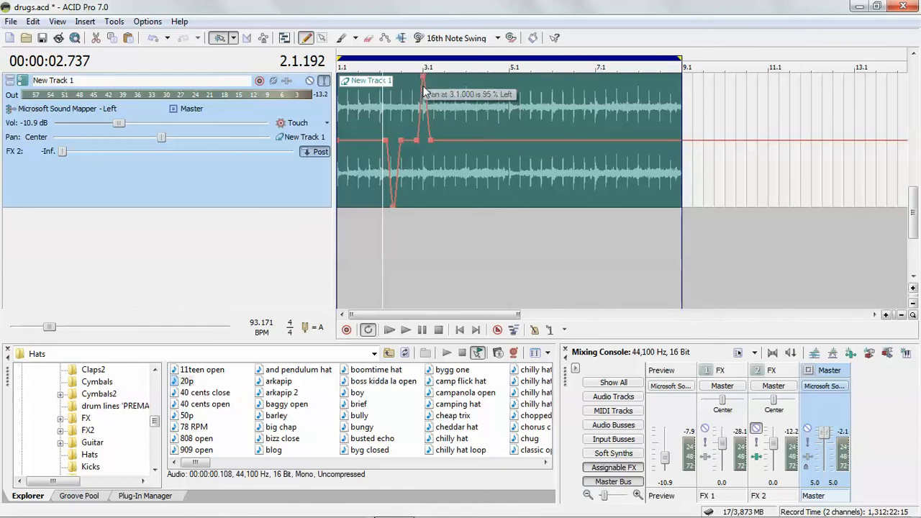
# Step: Play New Track 1 repeatedly from the cursor to hear the right and left pan moves, and stop playback
pyautogui.click(406, 330)
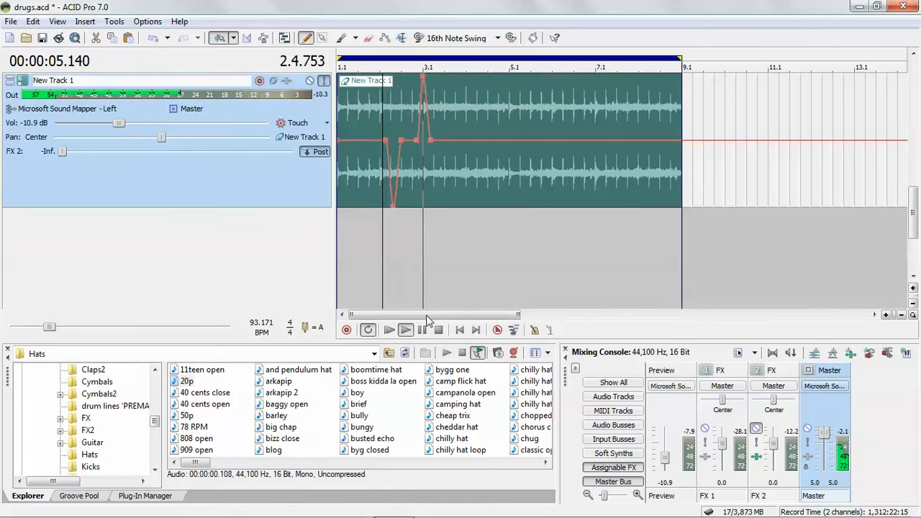
pyautogui.click(406, 330)
pyautogui.click(405, 330)
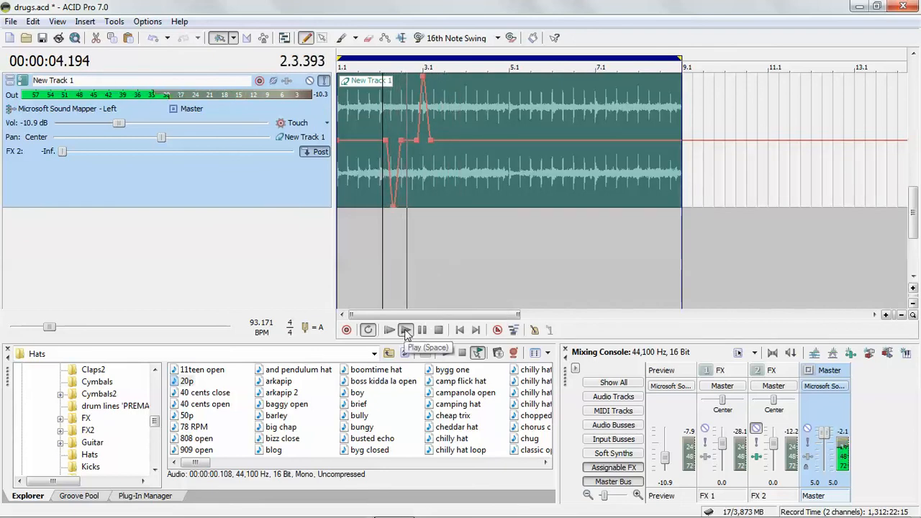
pyautogui.click(438, 330)
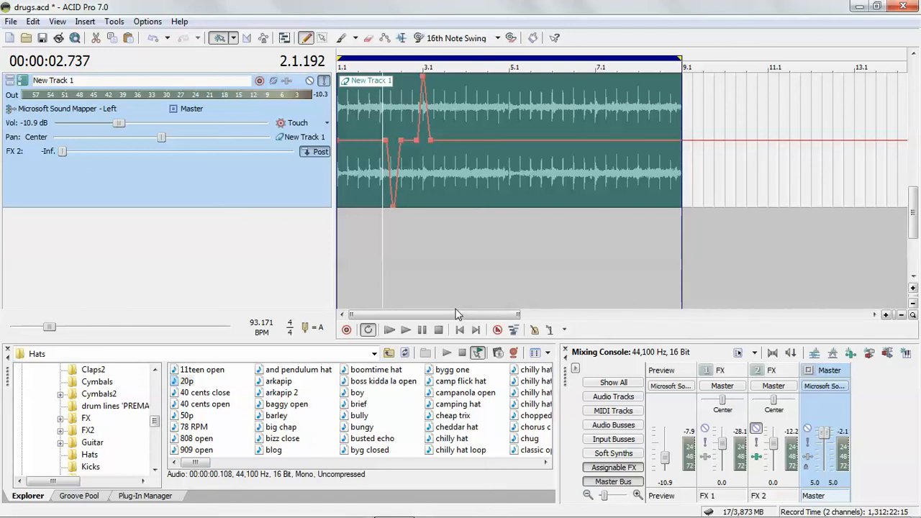
# Step: Reduce the track height until all tracks show, turn off solo on New Track 1 and unmute the drugs5 track
pyautogui.click(913, 308)
pyautogui.click(913, 308)
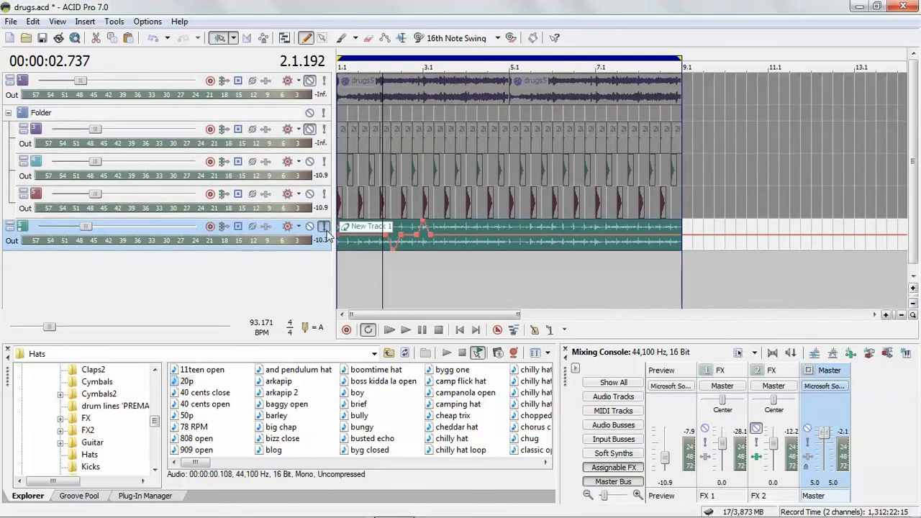
pyautogui.click(310, 130)
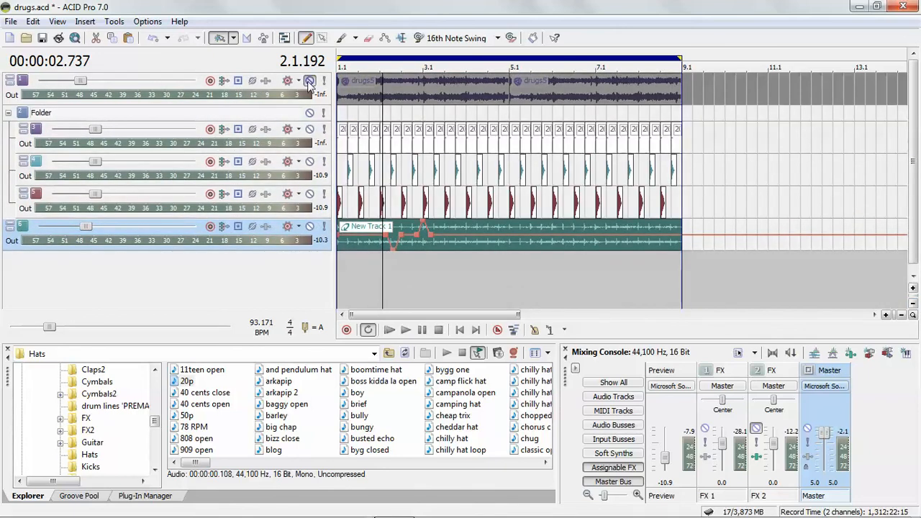
pyautogui.click(310, 81)
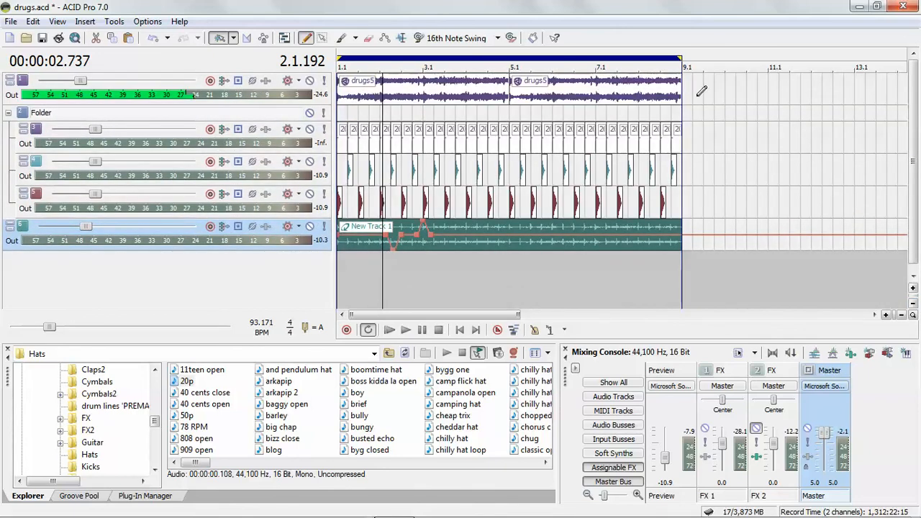
# Step: Render the loop region to the Desktop as MP3 Audio named drugs, using the Project Settings template
pyautogui.click(11, 22)
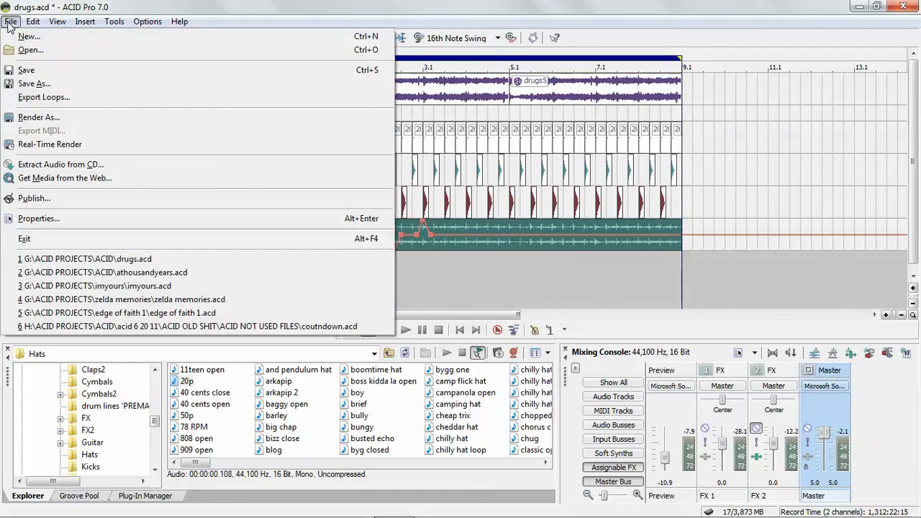
pyautogui.click(482, 11)
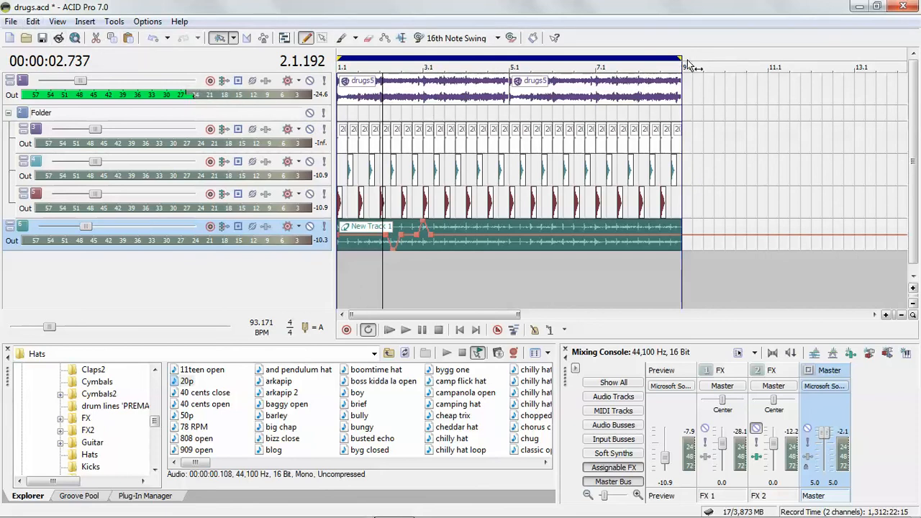
pyautogui.click(10, 22)
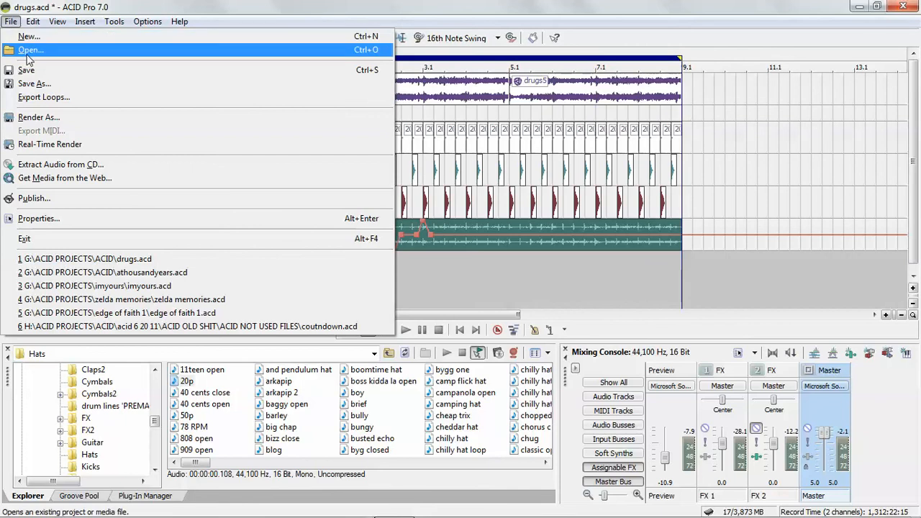
pyautogui.click(56, 122)
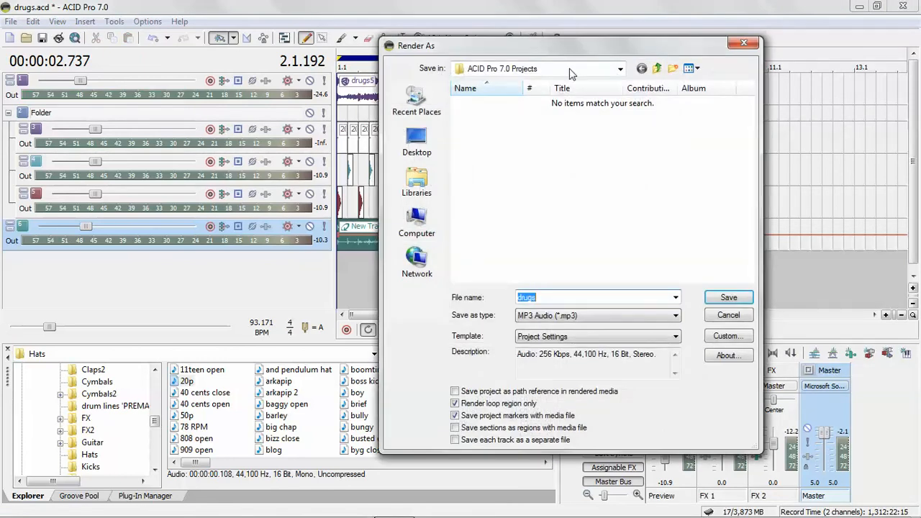
pyautogui.click(619, 70)
pyautogui.click(480, 95)
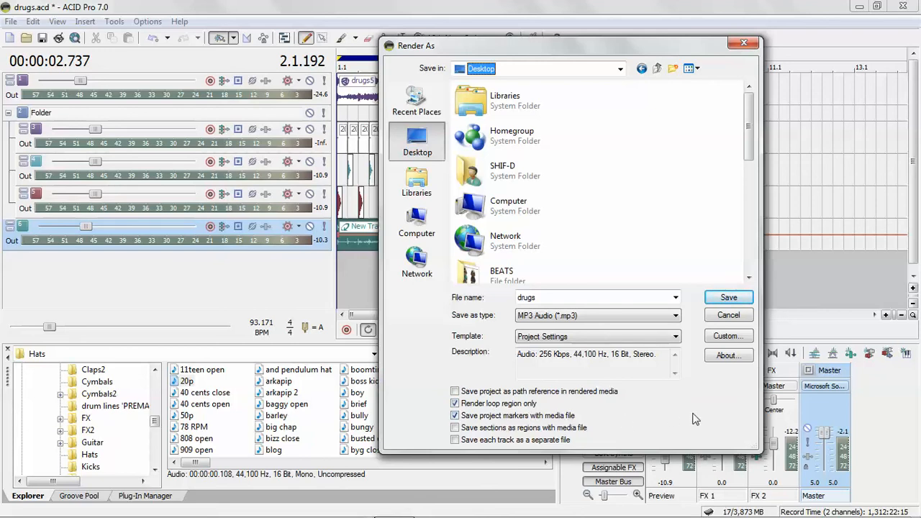
pyautogui.click(734, 299)
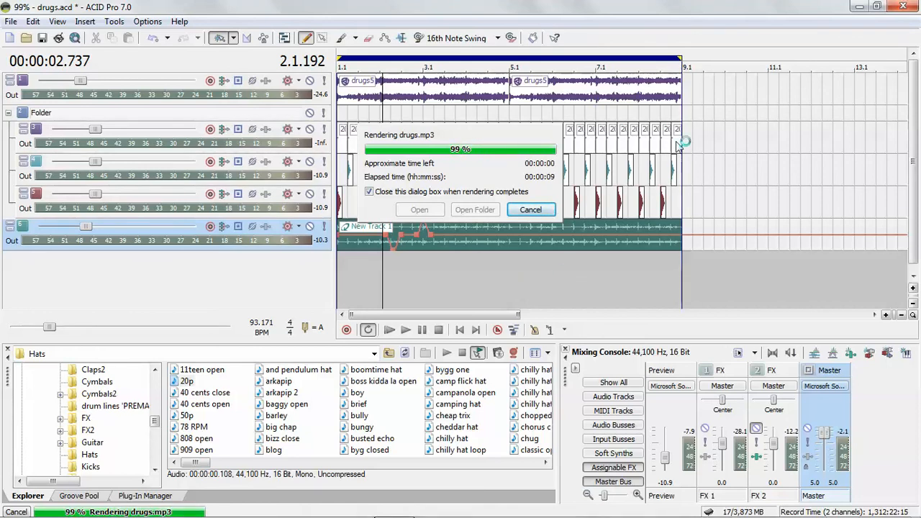
# Step: Play the rendered drugs file from the desktop in VLC at 69% volume, close the player and return to ACID Pro
pyautogui.click(859, 6)
pyautogui.doubleClick(124, 96)
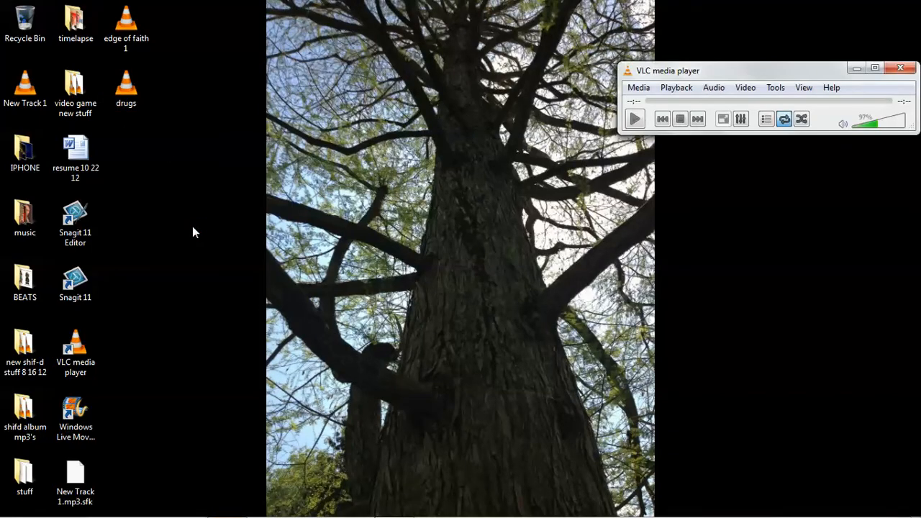
pyautogui.click(869, 124)
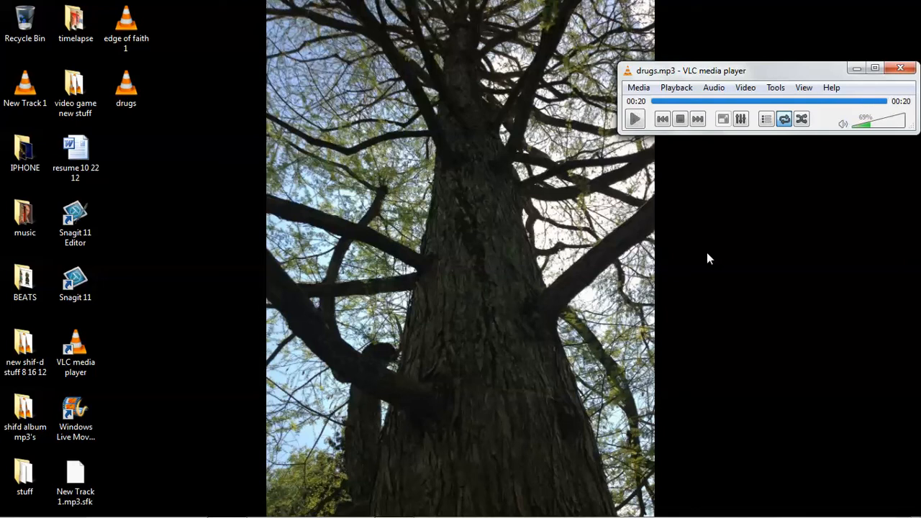
pyautogui.click(901, 72)
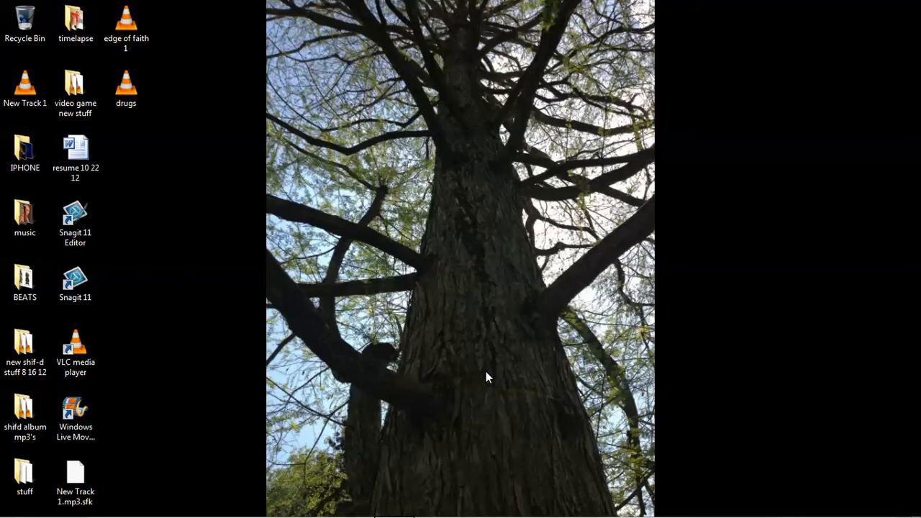
pyautogui.hotkey('alt', 'Tab')
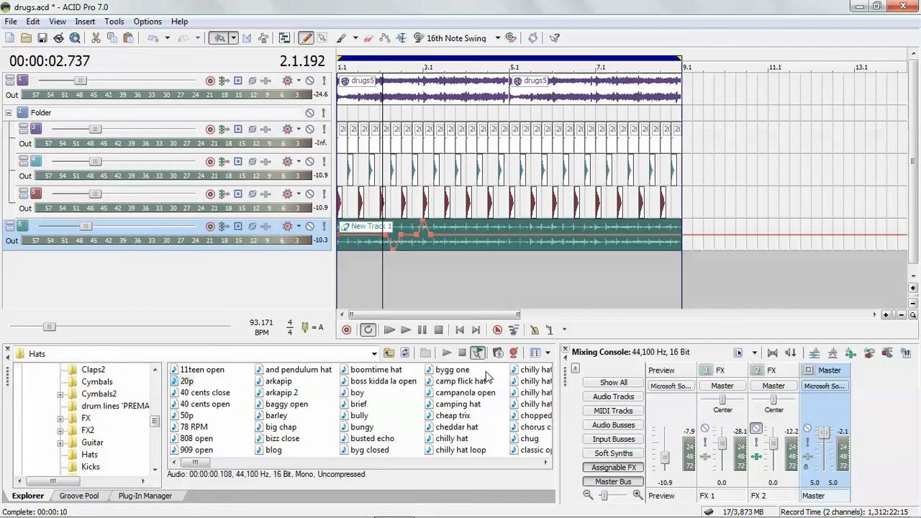